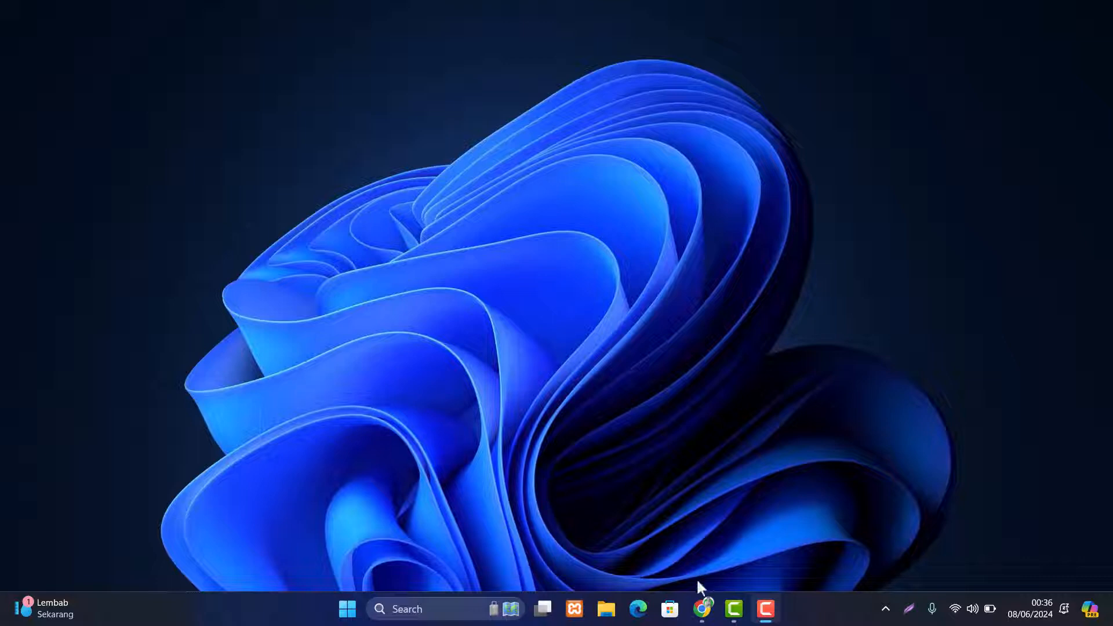
- Launch Google Chrome from the taskbar to get a New Tab page
left_click(702, 609)
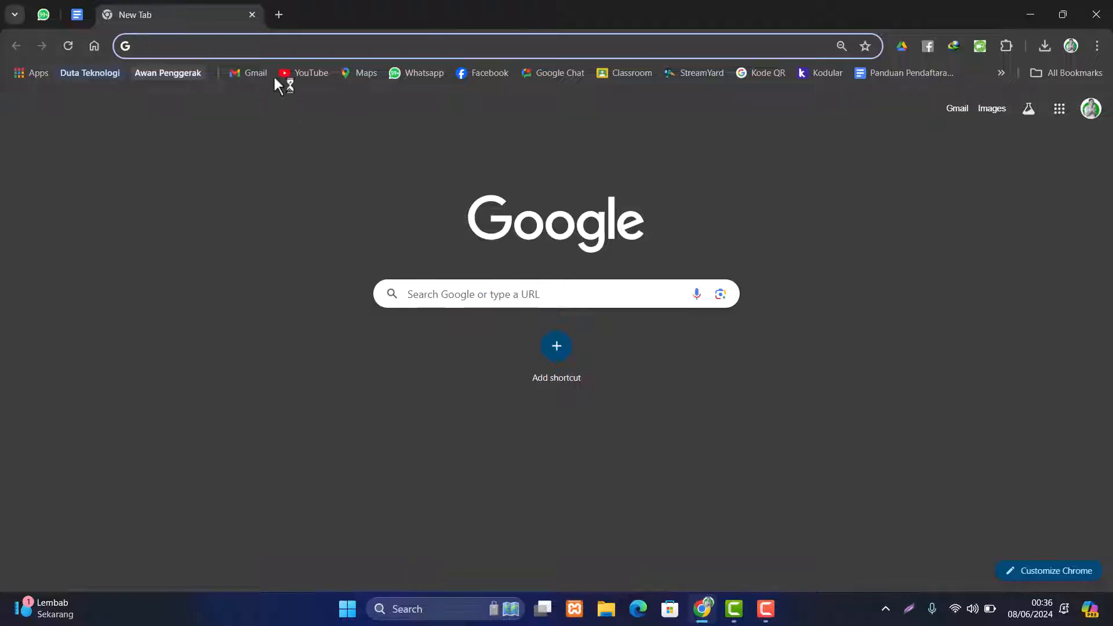
- Search Google for 'lumi' and open the Lumi Education homepage from the results
left_click(273, 44)
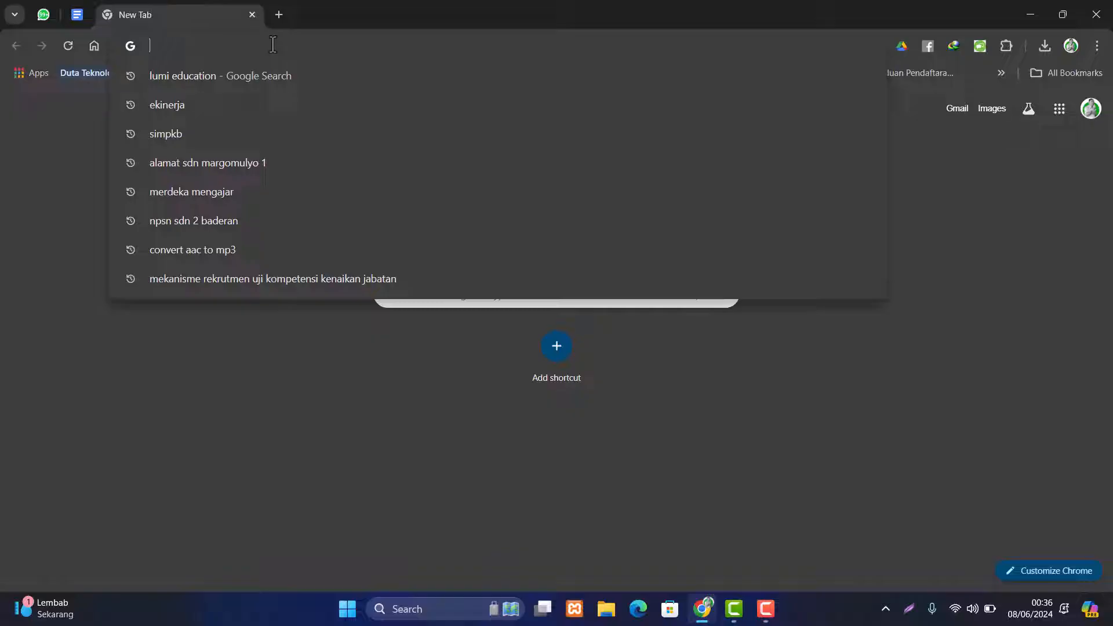
type("lumi education")
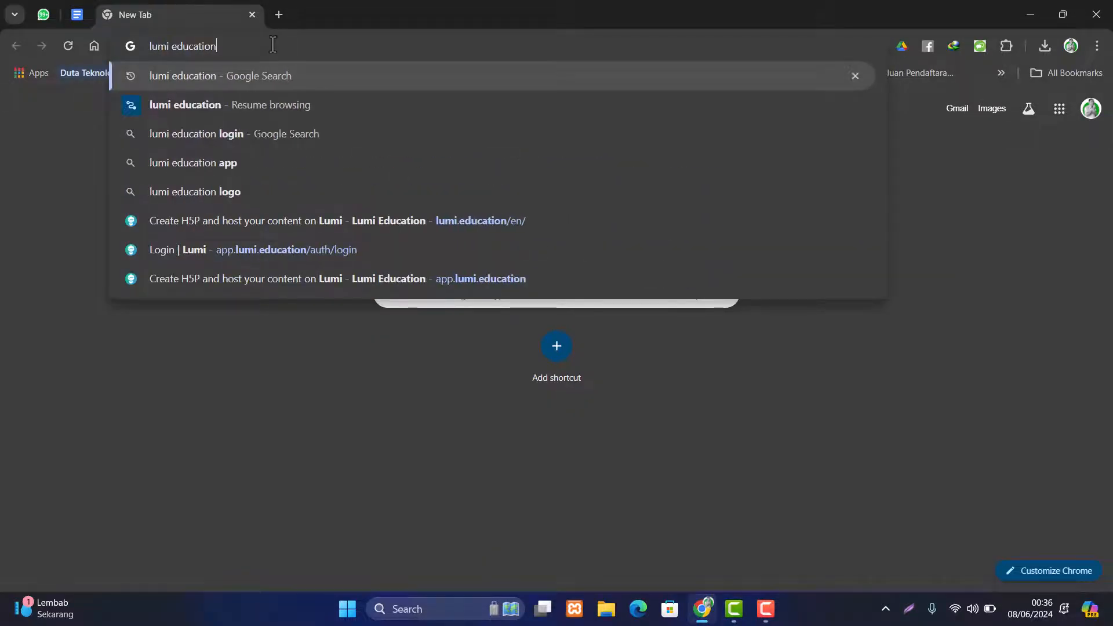
key("Return")
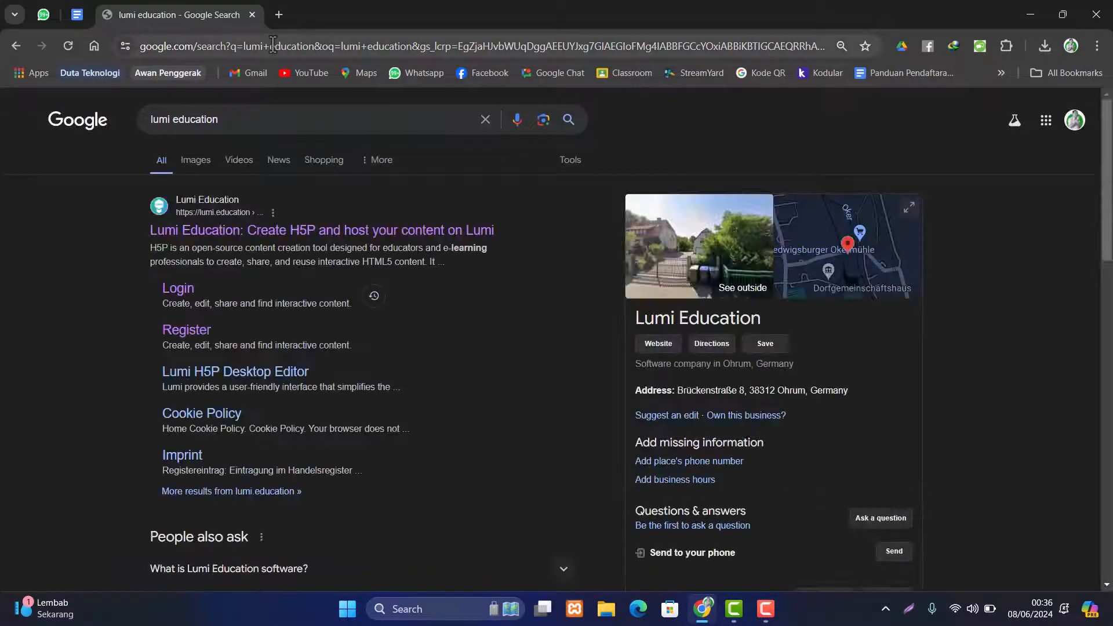
left_click(349, 232)
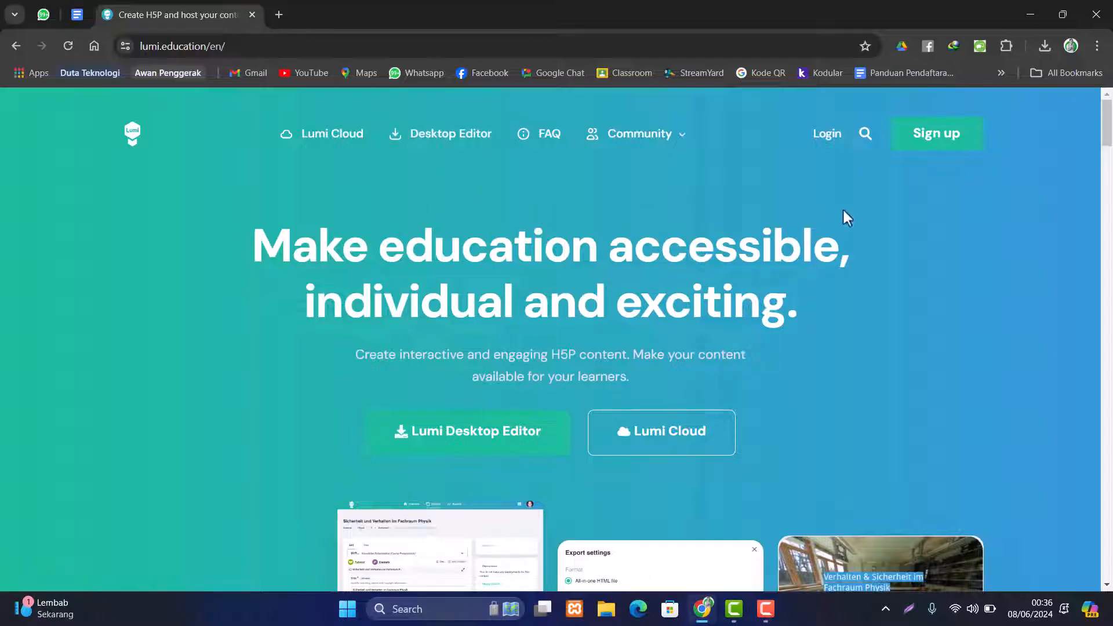
- Open the Sign up form and enter a username
left_click(949, 145)
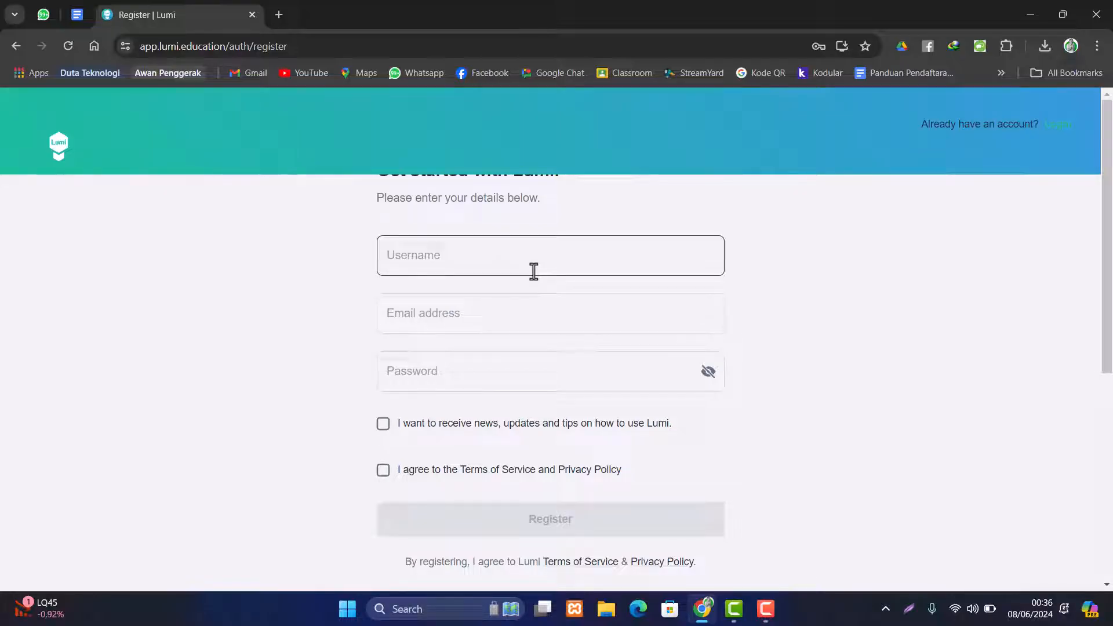
left_click(498, 259)
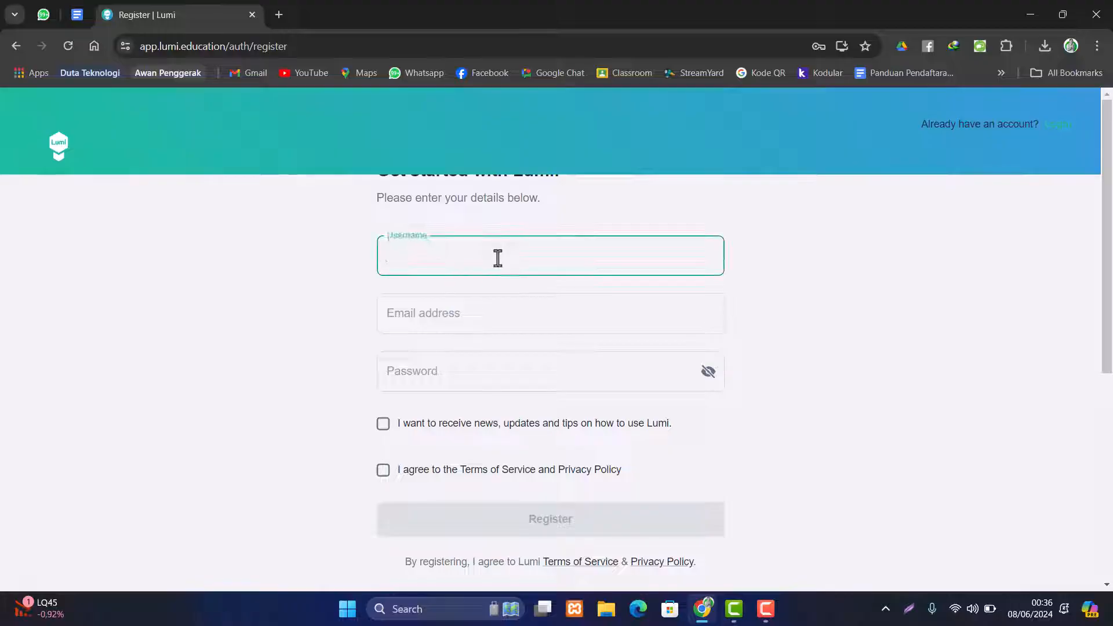
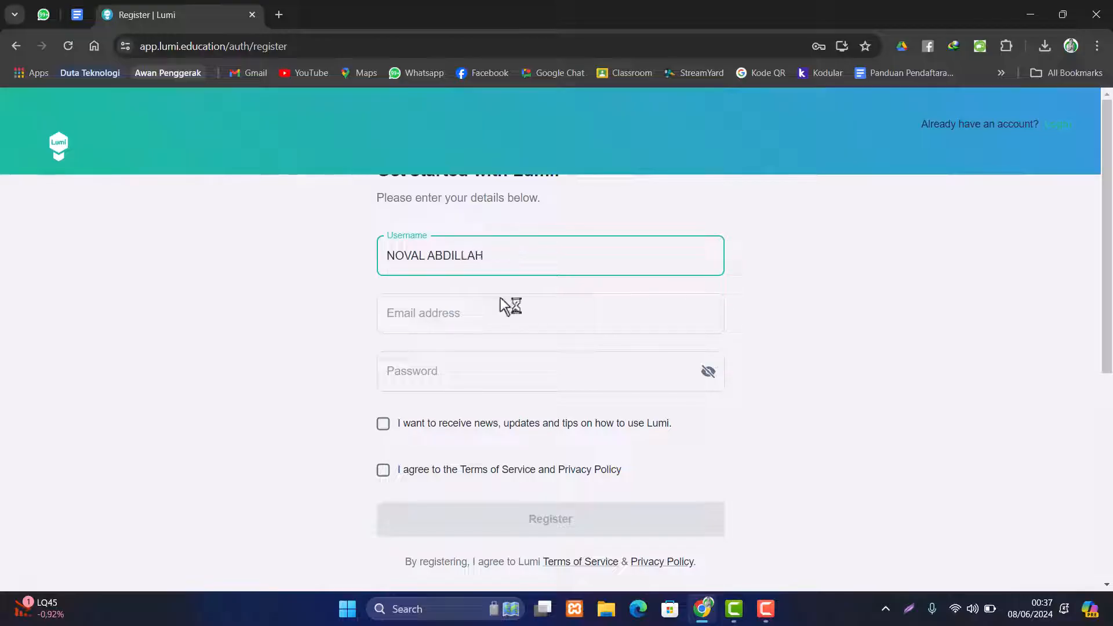
left_click(497, 323)
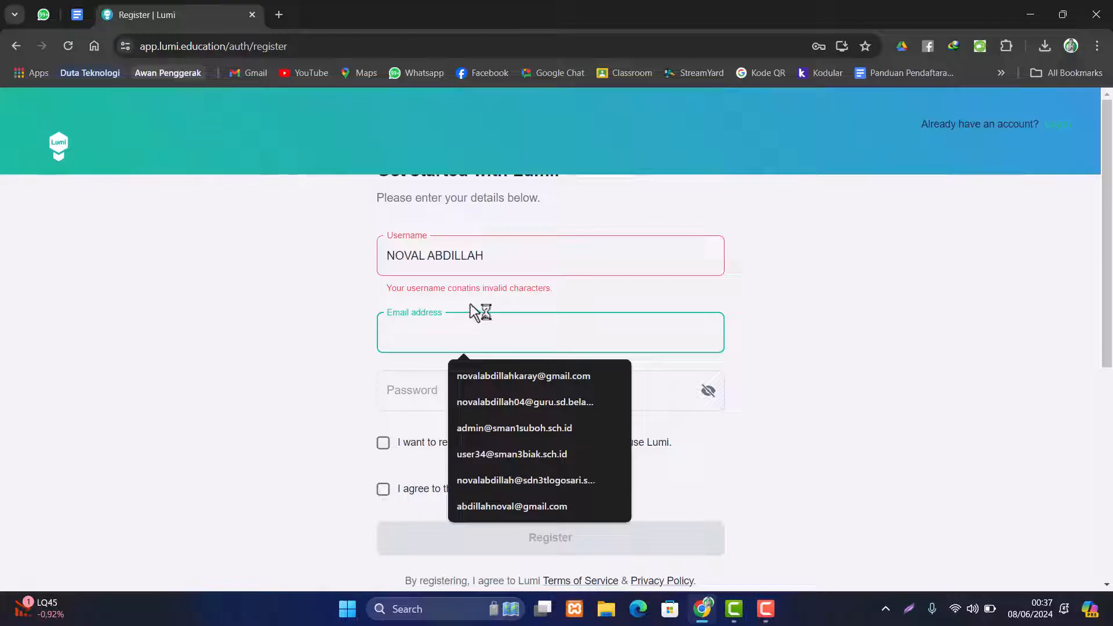
- Retype the rejected username in lowercase with no spaces
left_click(495, 256)
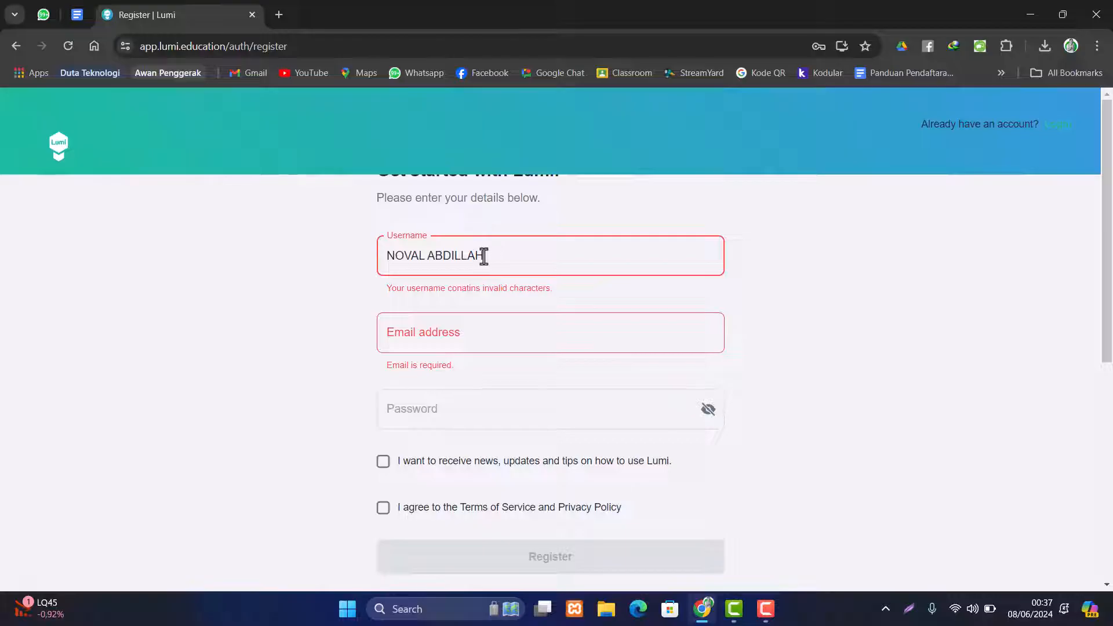
left_click_drag(485, 256, 378, 268)
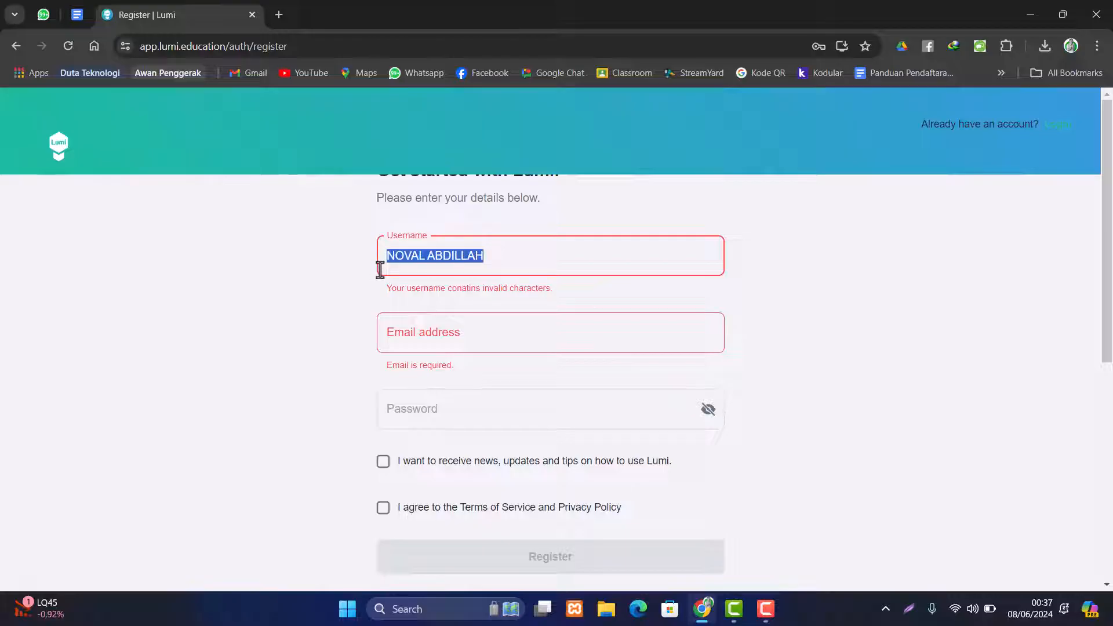
type("No")
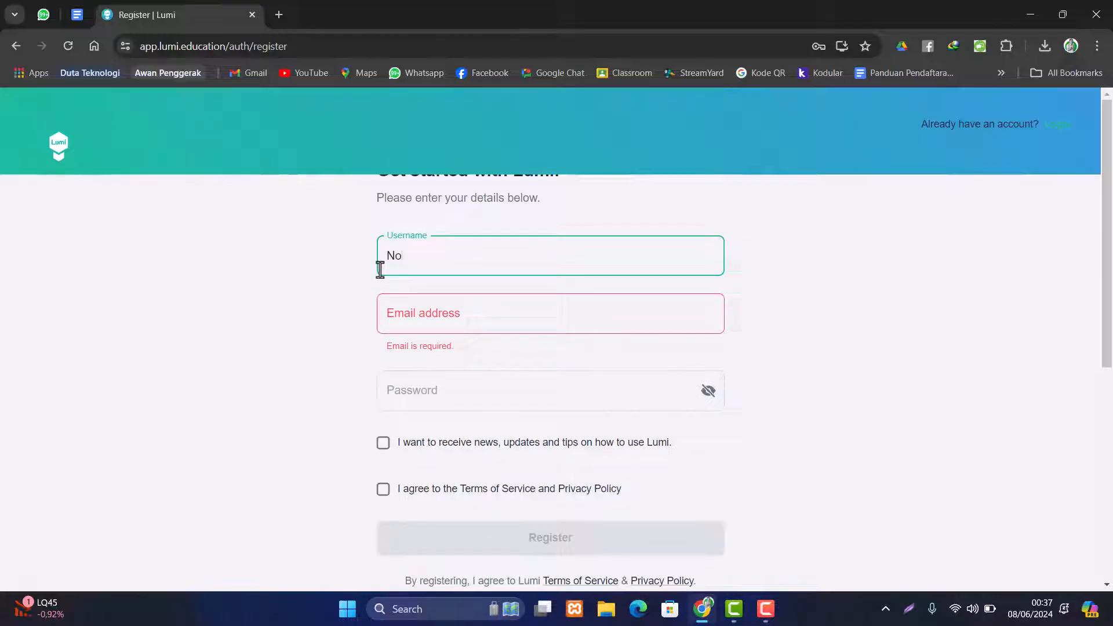
key("BackSpace")
key("BackSpace")
left_click_drag(480, 256, 334, 255)
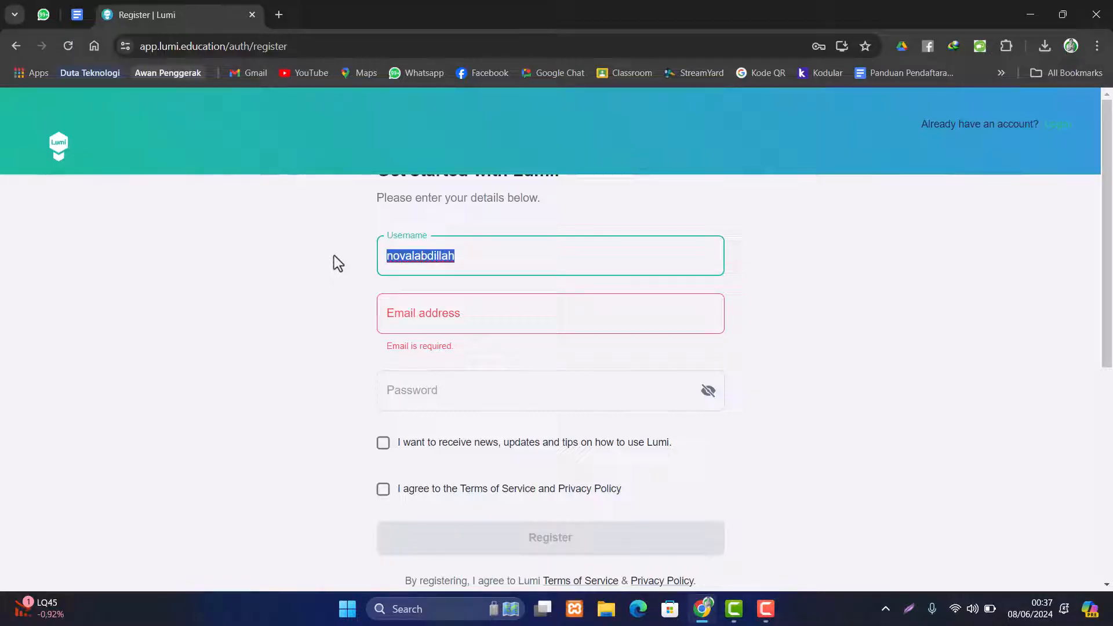
left_click(416, 256)
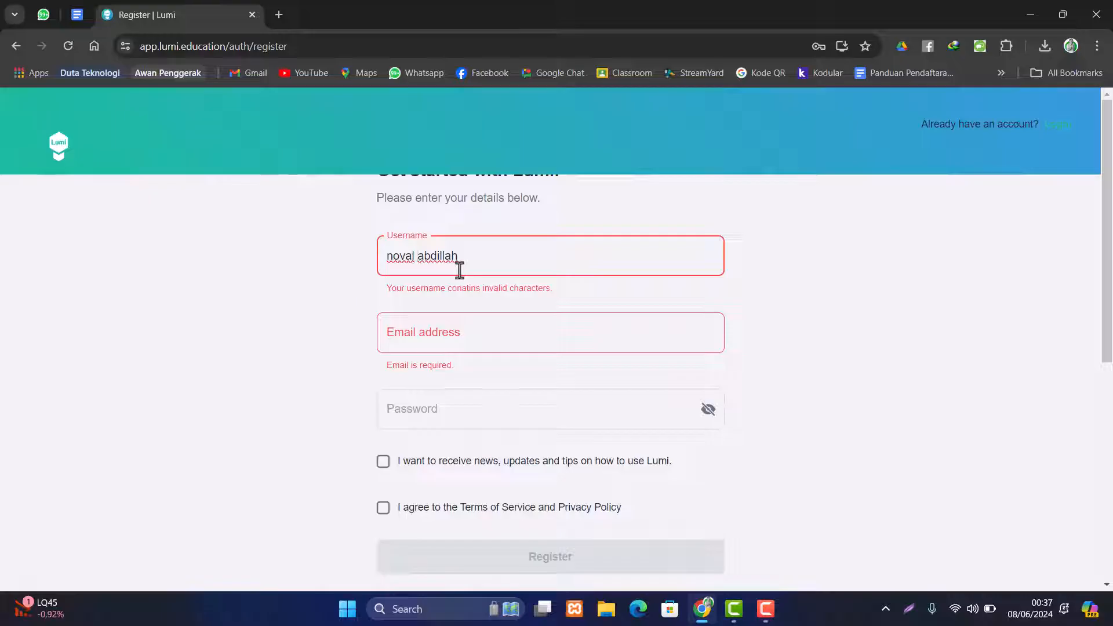
key("BackSpace")
- Fill in the account's e-mail address
left_click(460, 311)
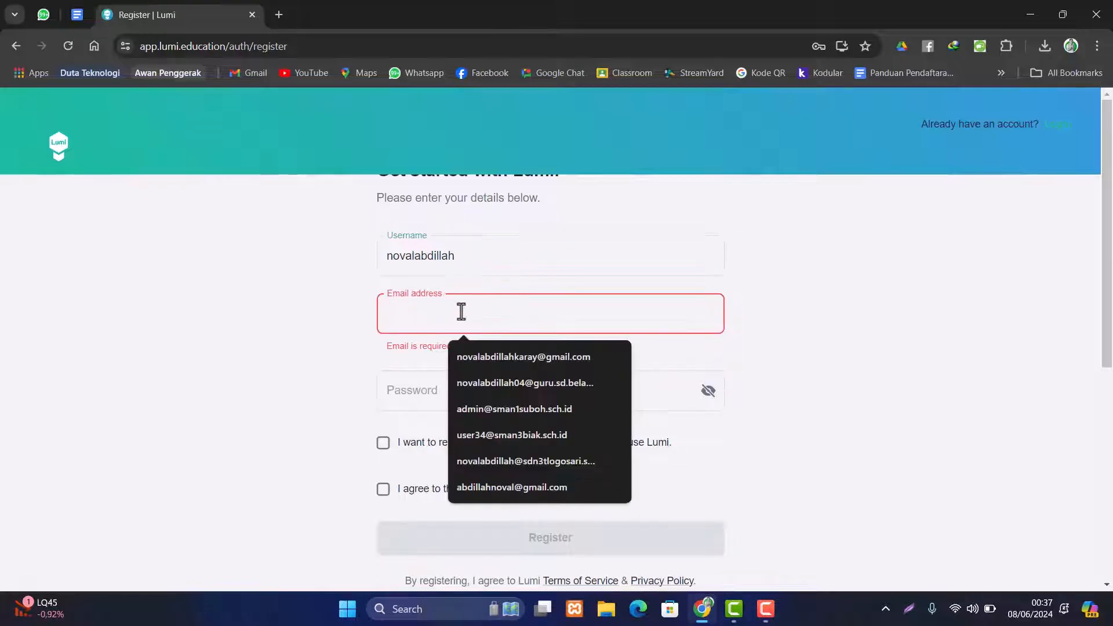
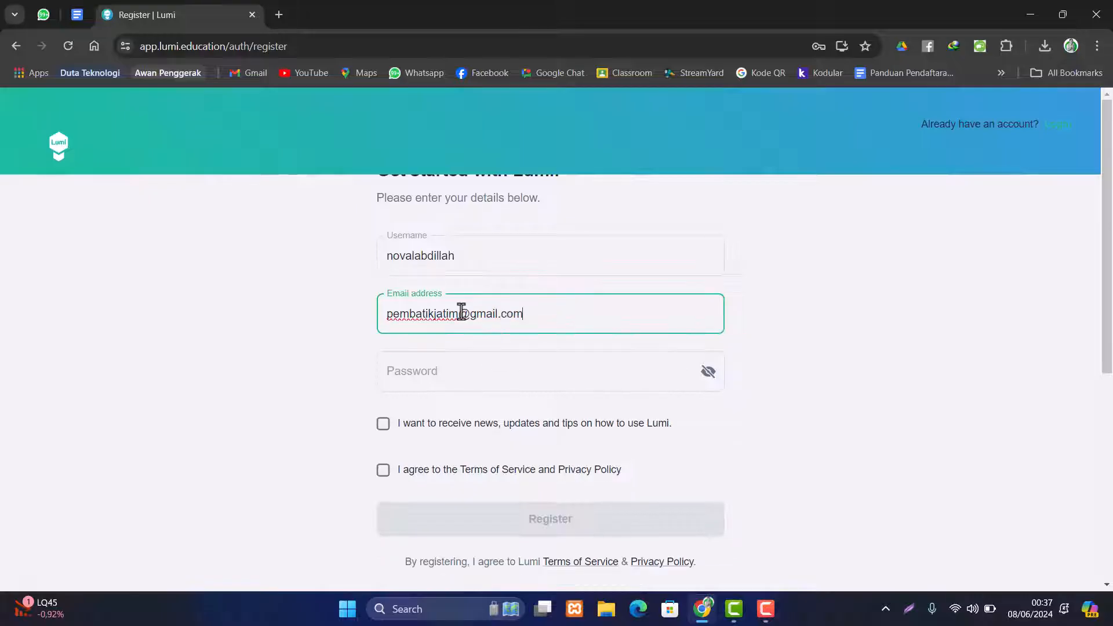
left_click(421, 376)
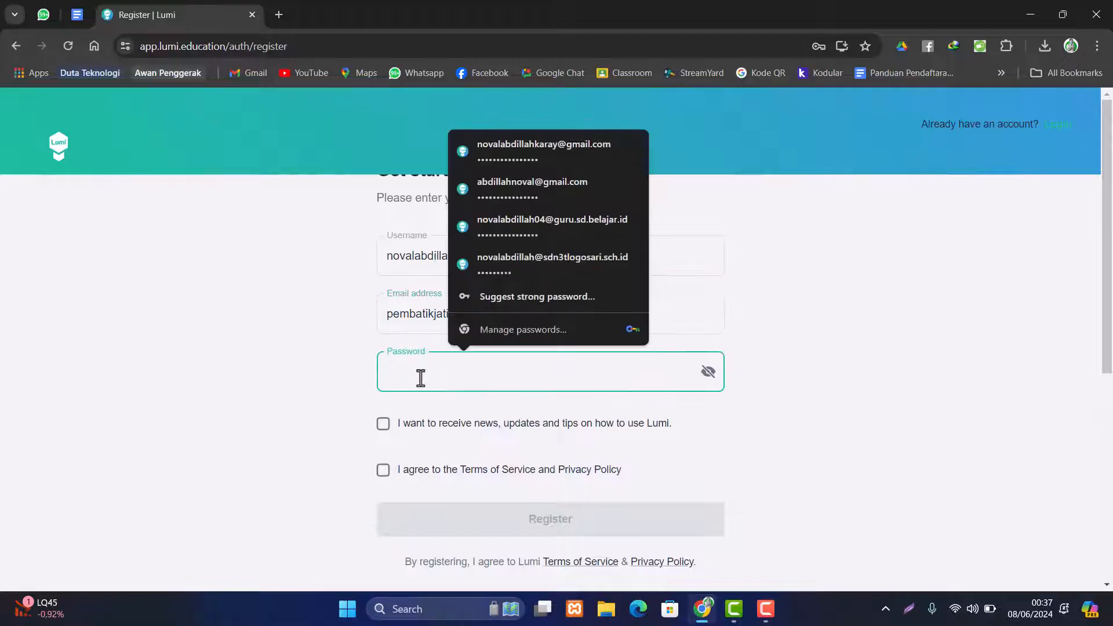
- Enter the account password, accept the Terms of Service and Privacy Policy, and submit
type("•••••••••")
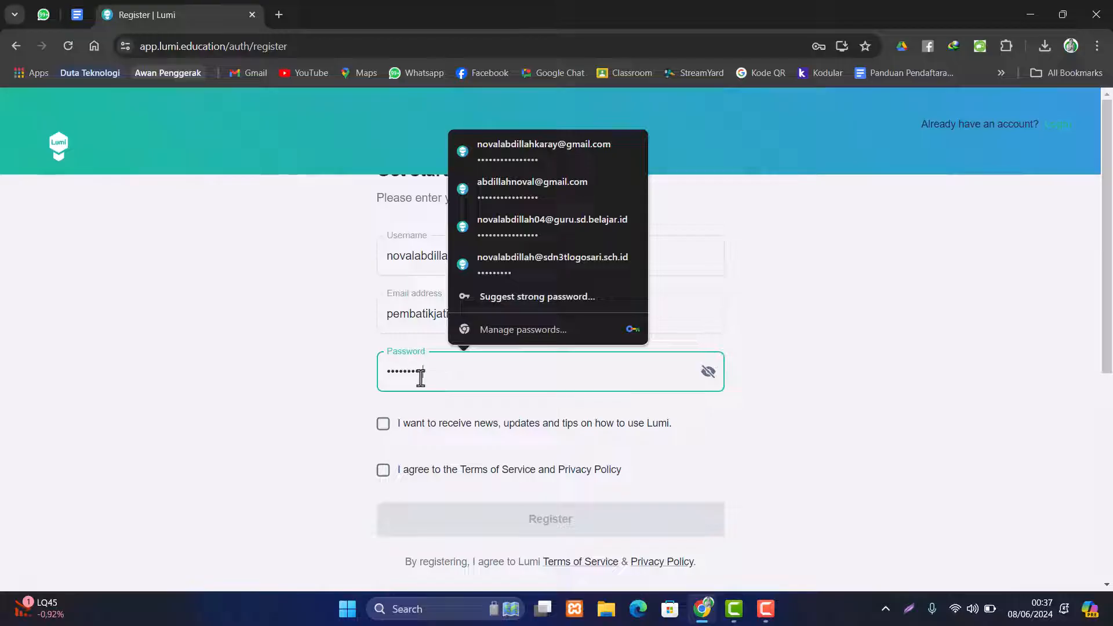
left_click(301, 381)
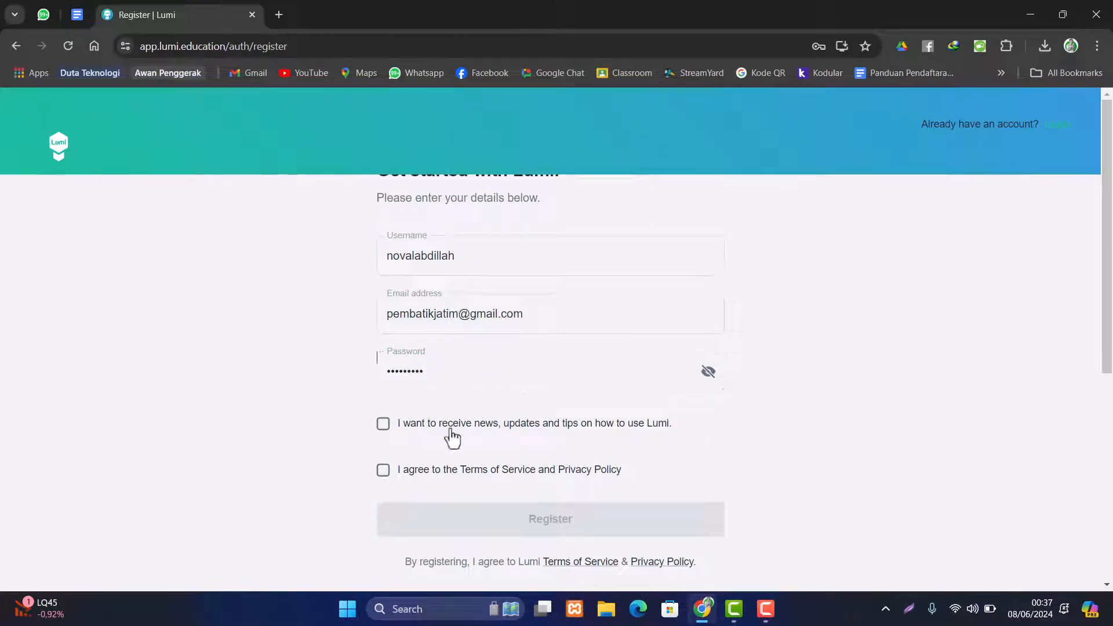
left_click(383, 473)
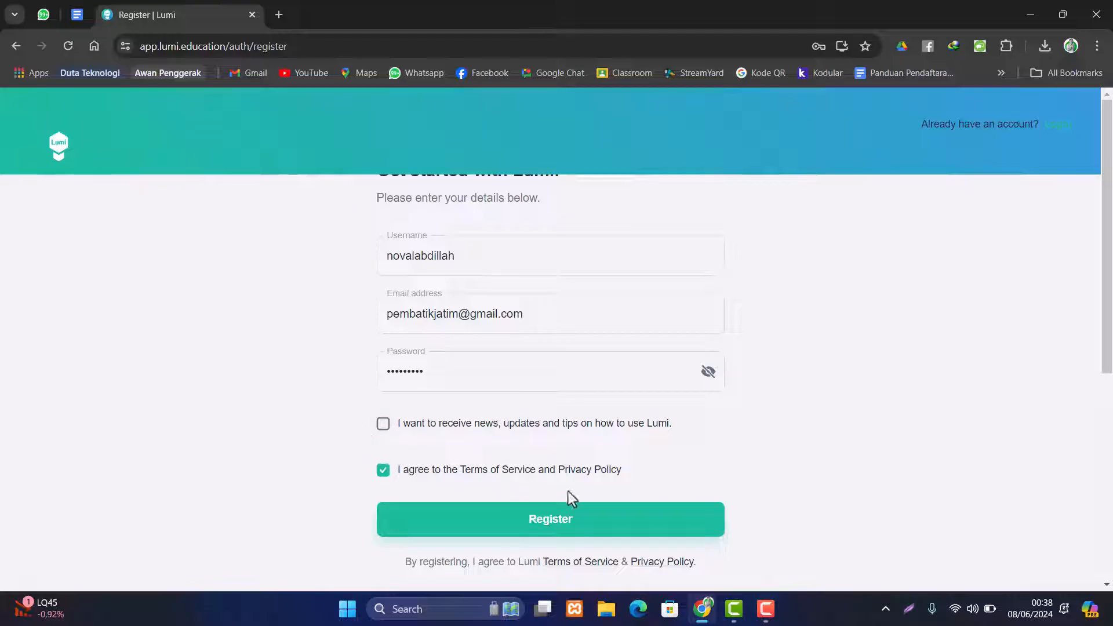
left_click(557, 532)
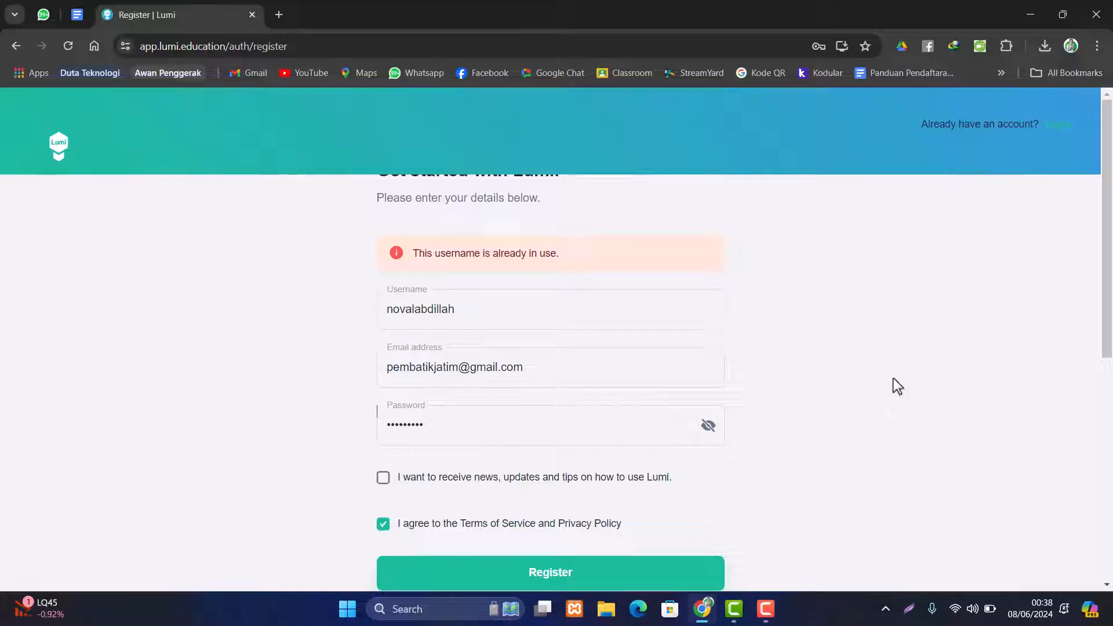
- Replace the already-taken username with a new one and resubmit the registration
left_click(470, 324)
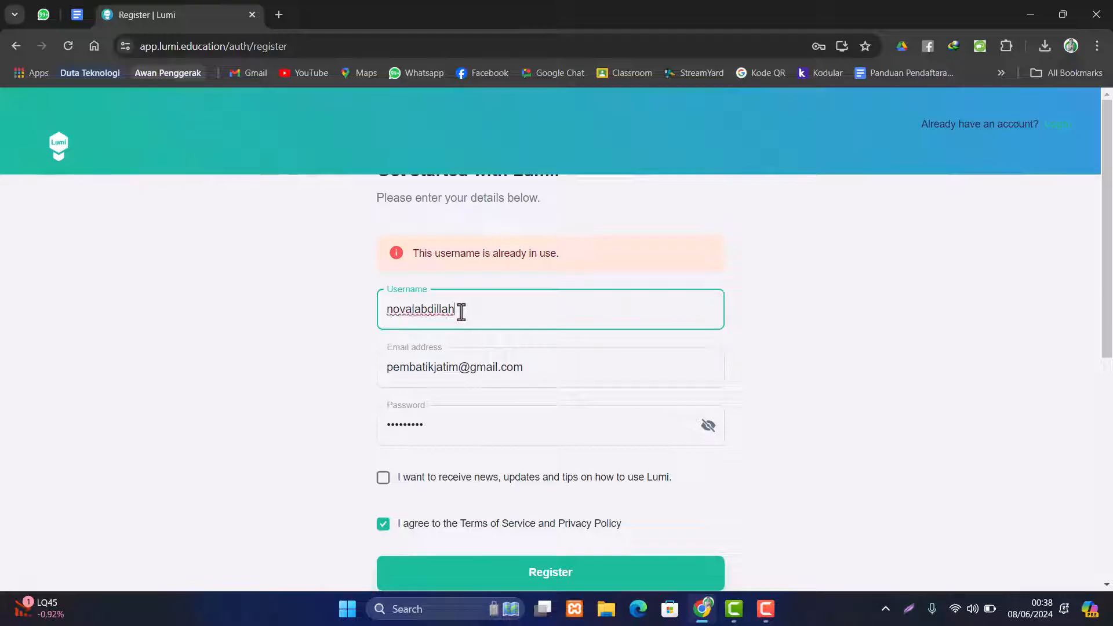
left_click_drag(461, 312, 353, 318)
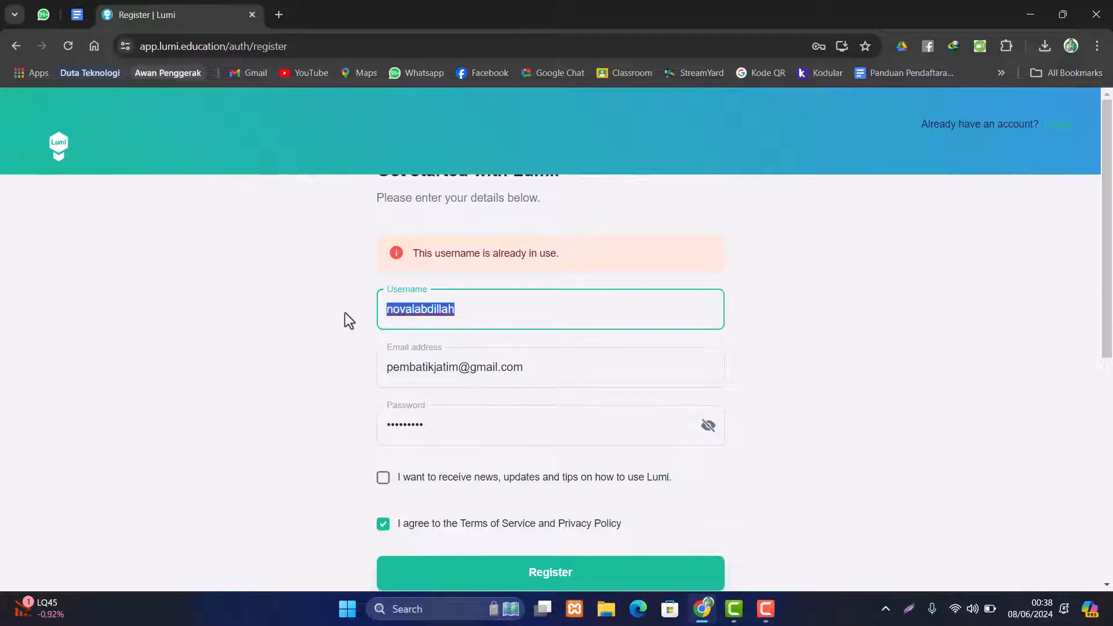
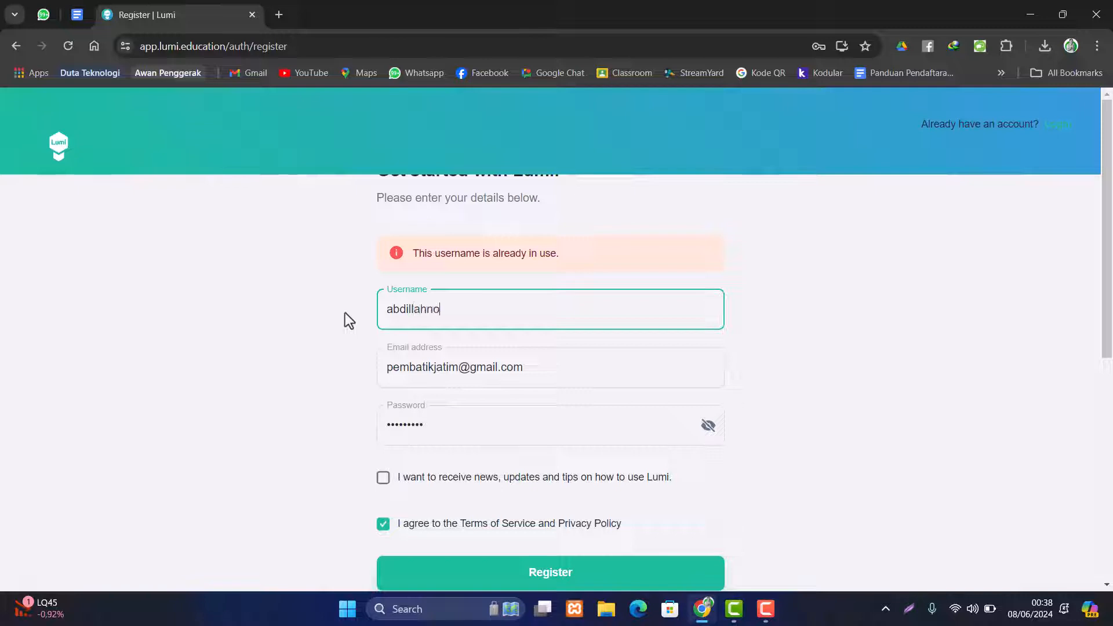
scroll(331, 348, "down", 1)
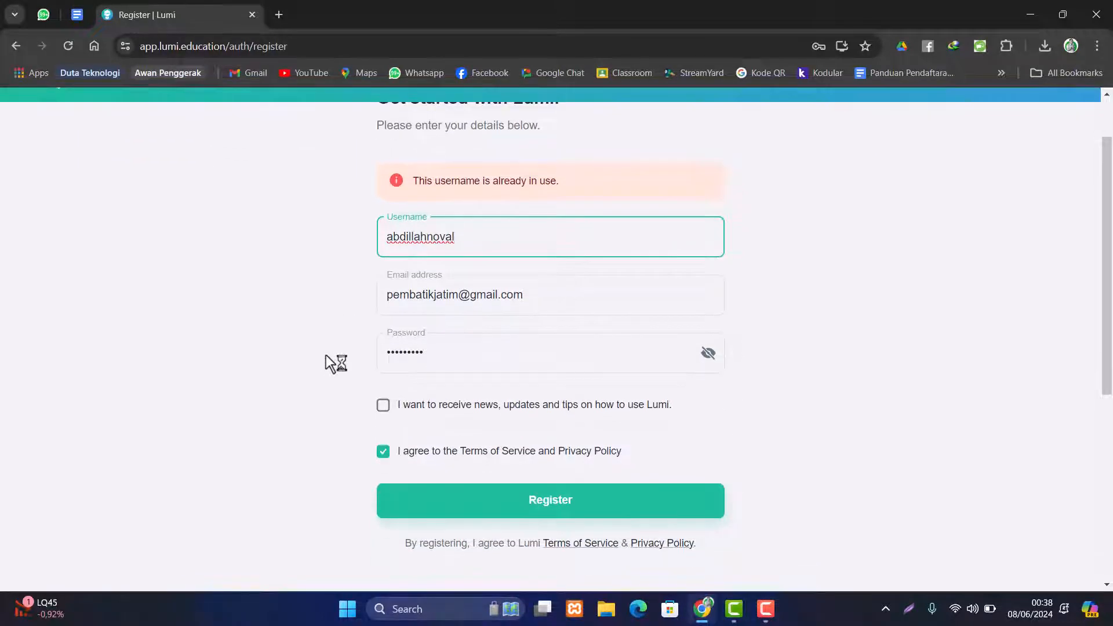
left_click(563, 513)
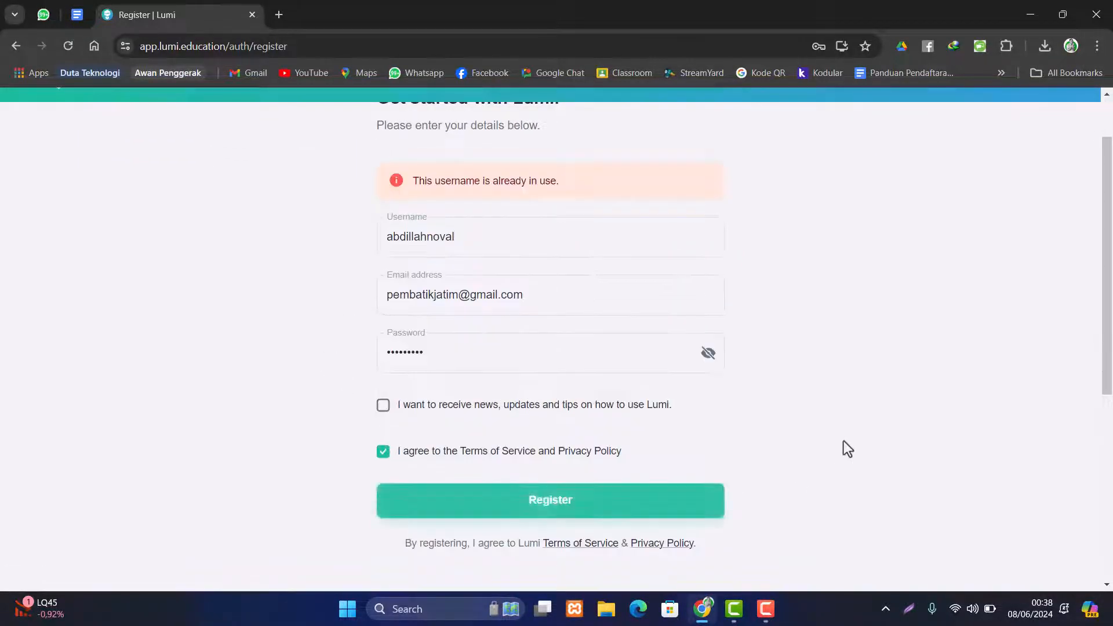
- Try two more replacement usernames after the previous one is rejected again
left_click(472, 251)
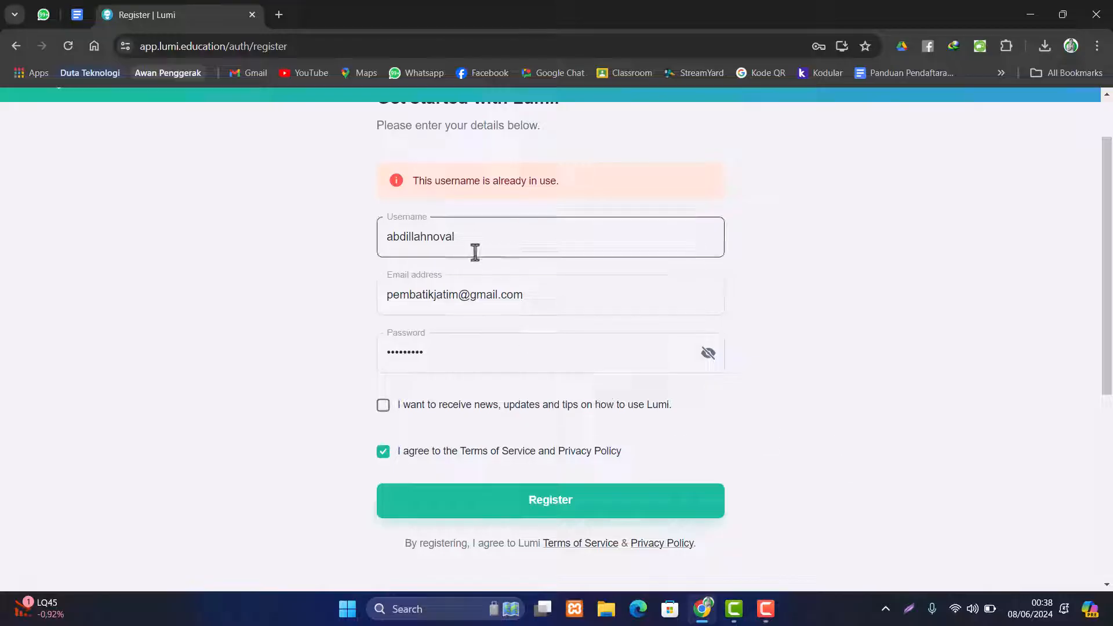
left_click_drag(472, 251, 331, 238)
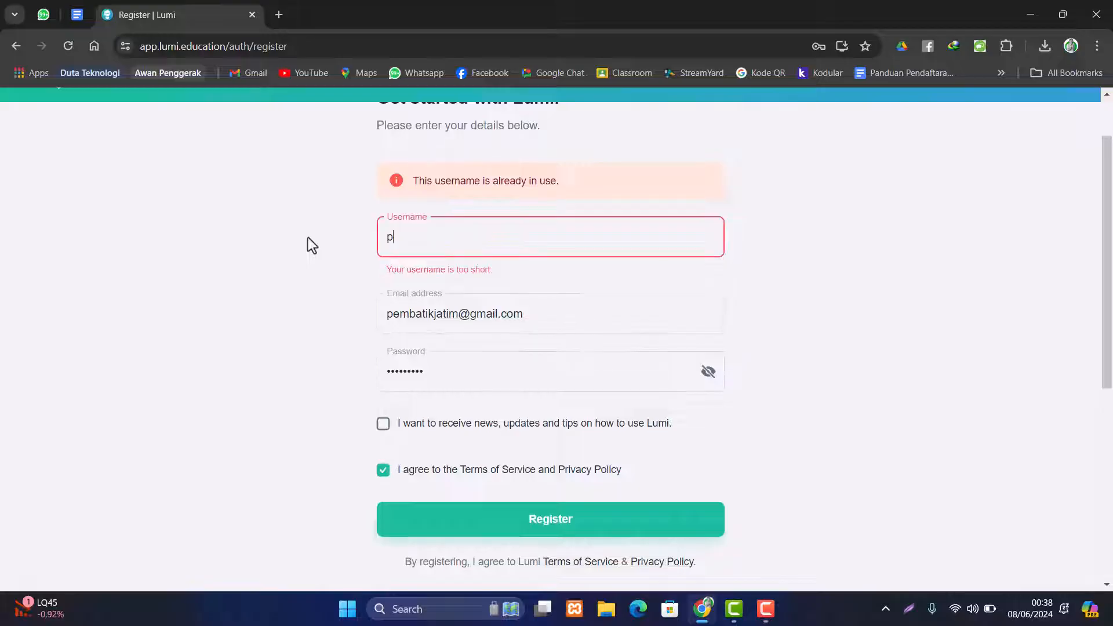
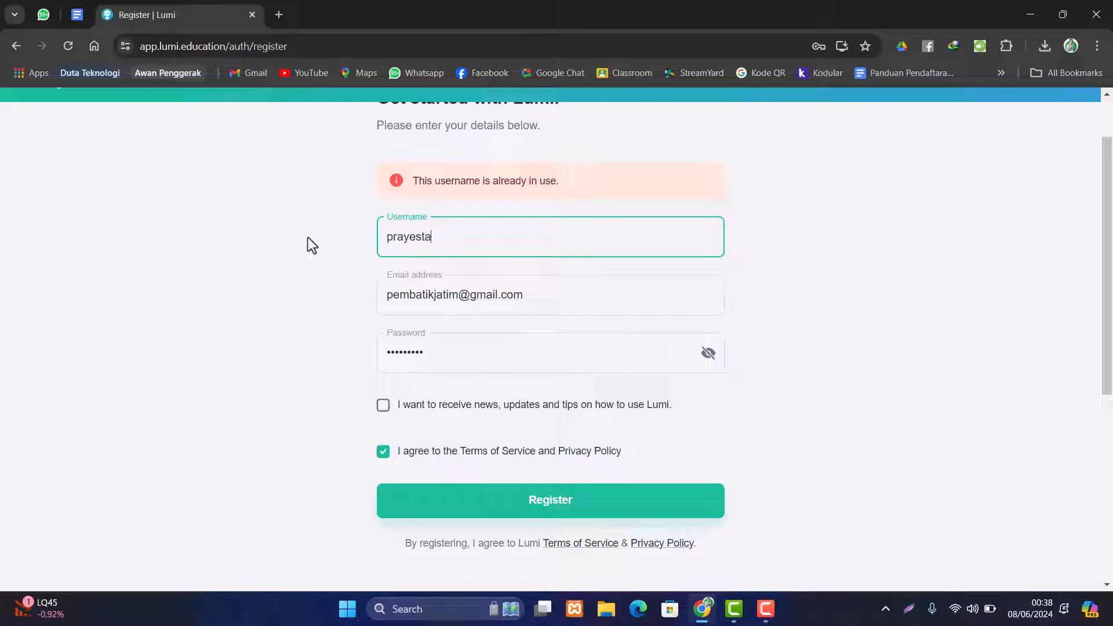
left_click(626, 503)
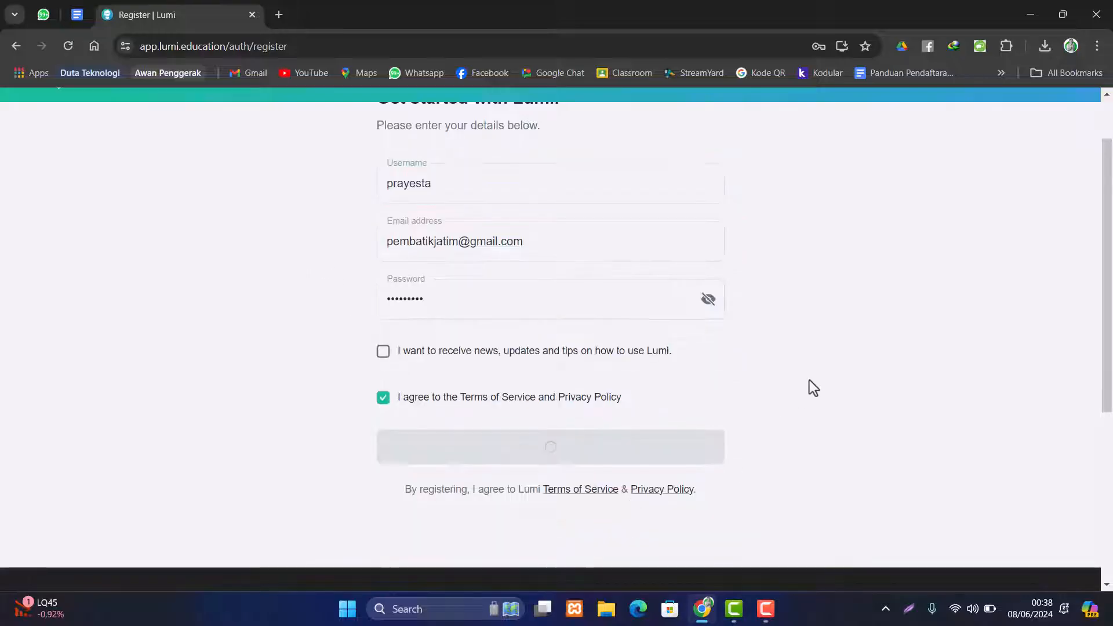
left_click(503, 253)
left_click_drag(502, 254, 341, 248)
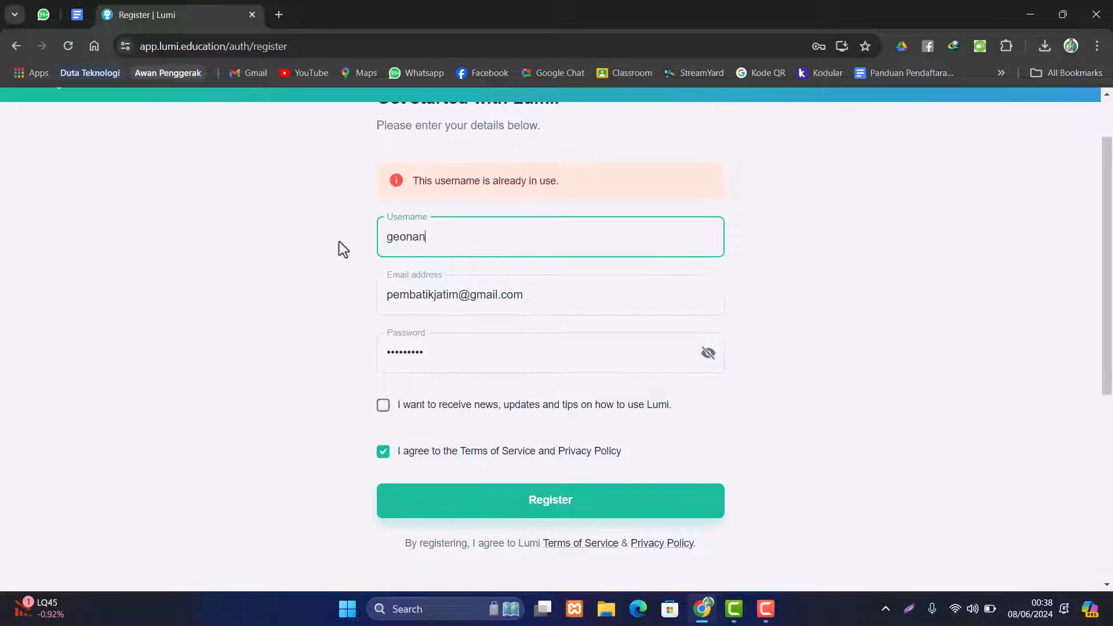
- Submit the registration, save the password in Chrome, and open a blank tab
left_click(614, 510)
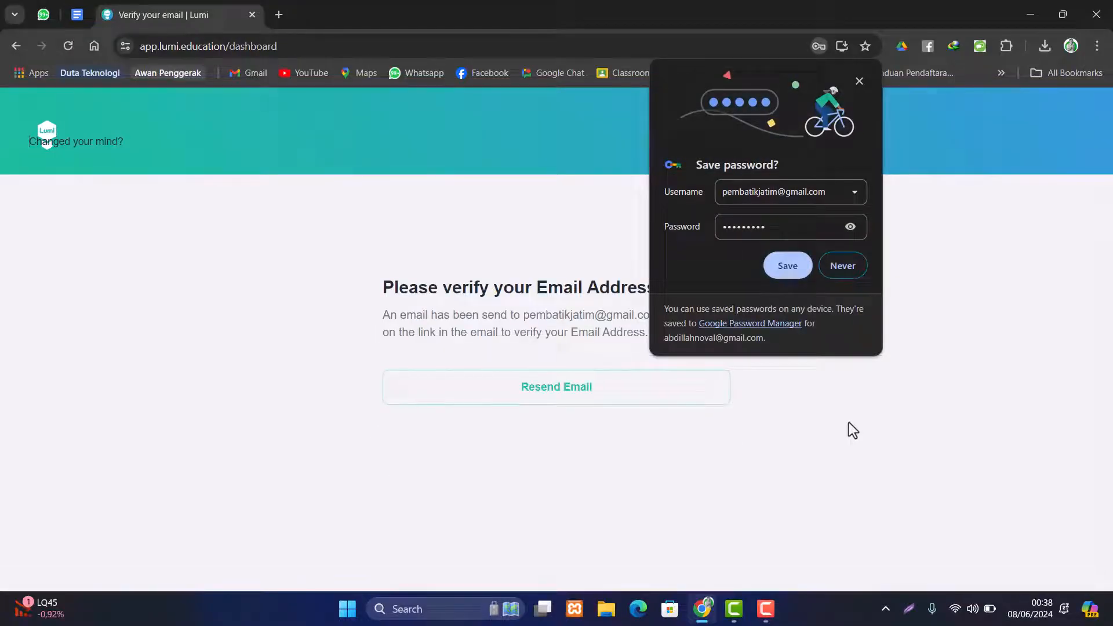
left_click(787, 266)
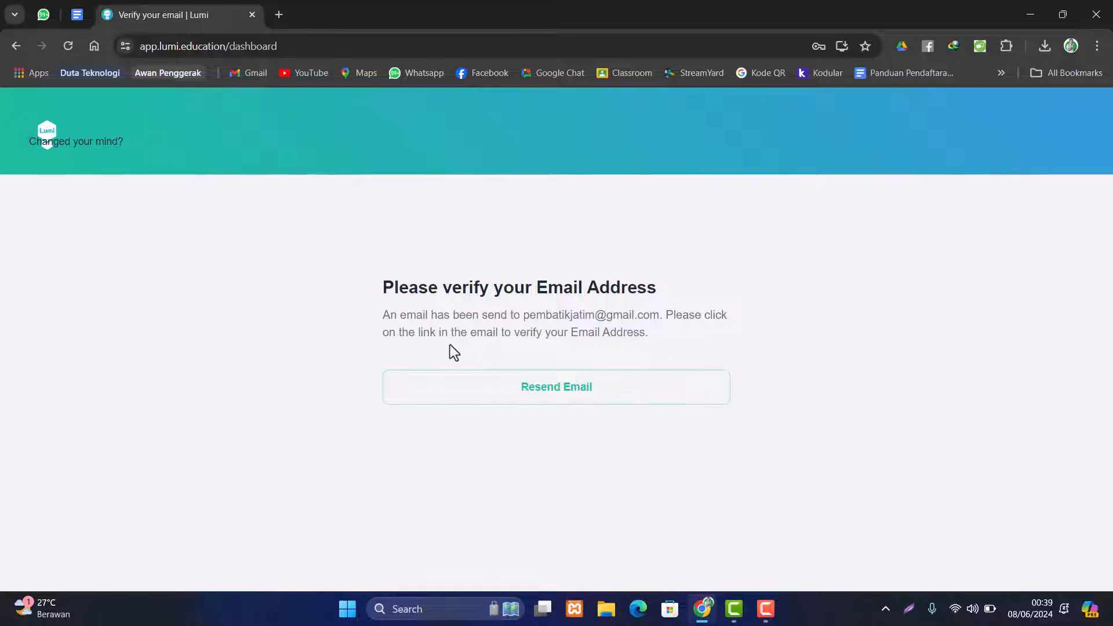
left_click_drag(524, 315, 665, 317)
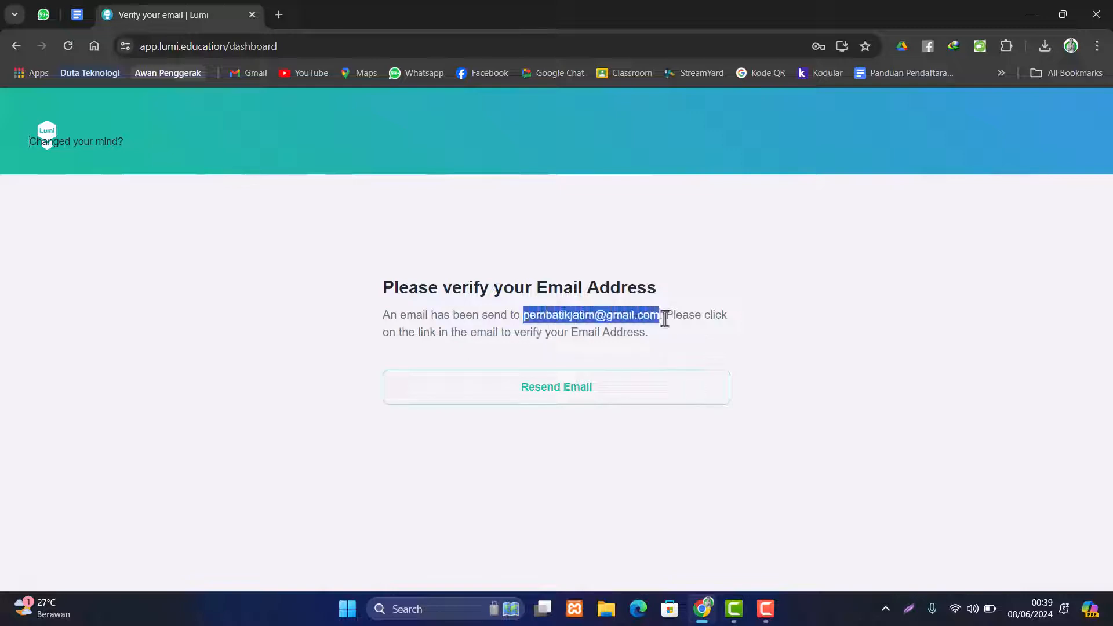
left_click(656, 315)
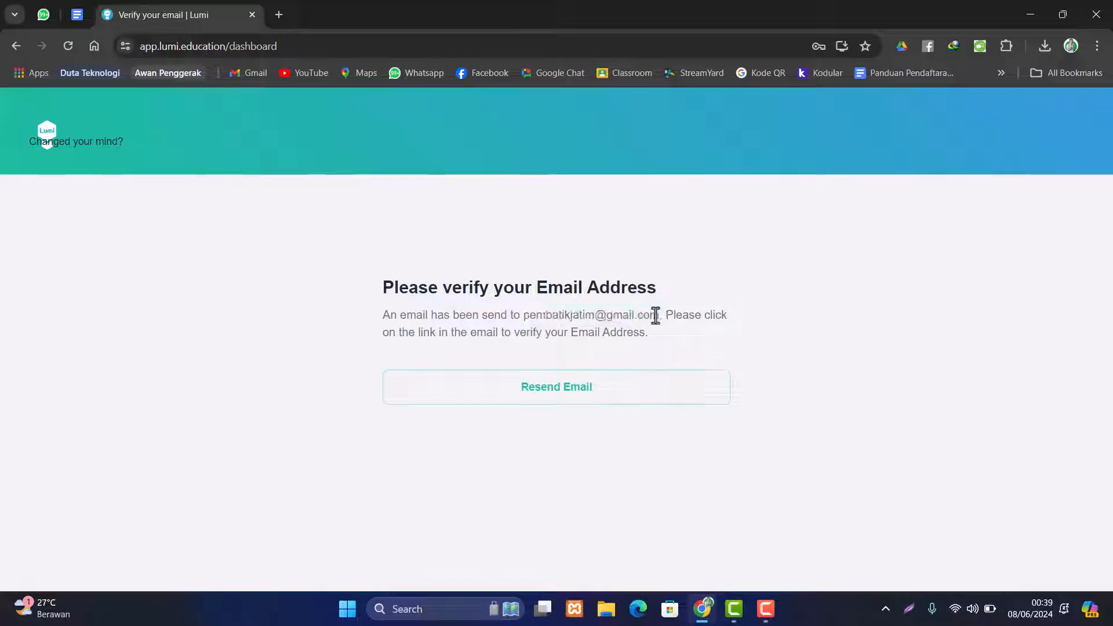
left_click(278, 15)
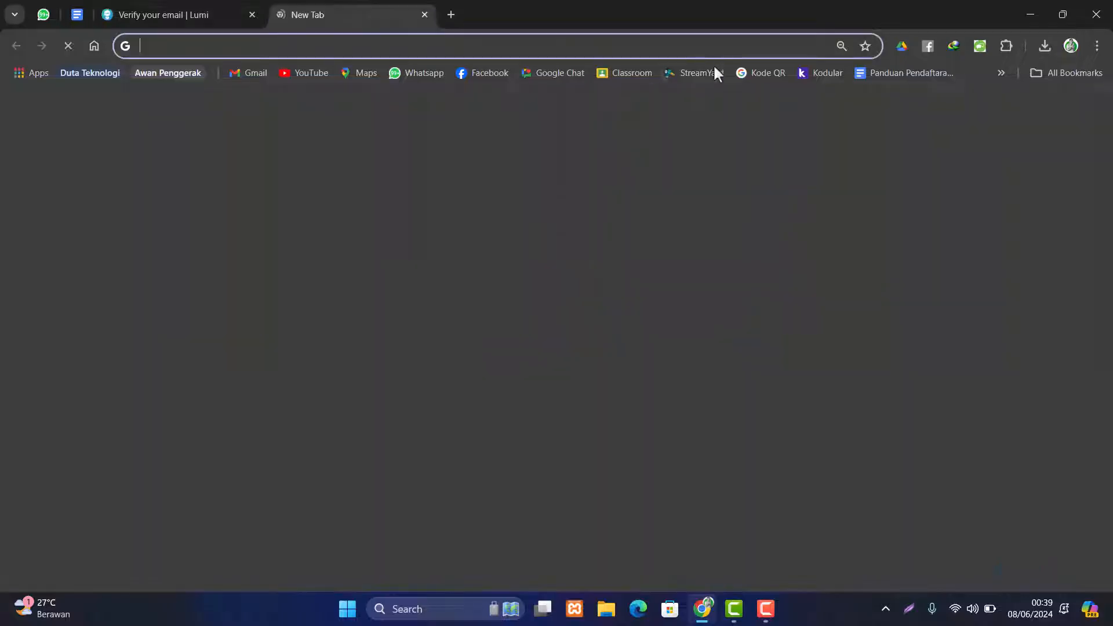
- Open Gmail and switch to the account that received the verification e-mail
left_click(1064, 109)
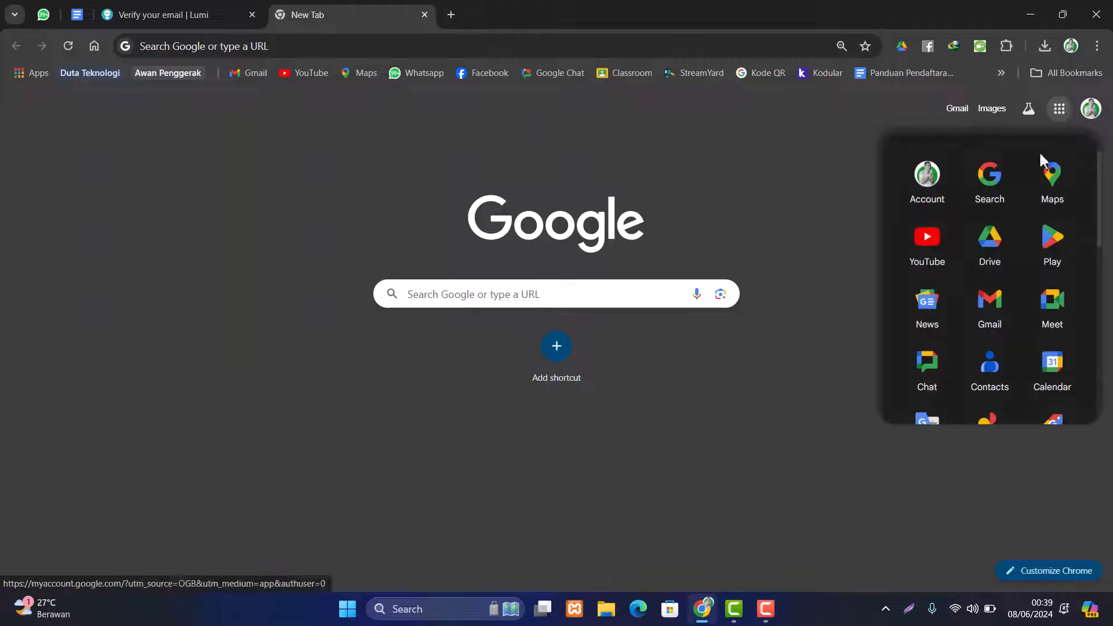
left_click(990, 297)
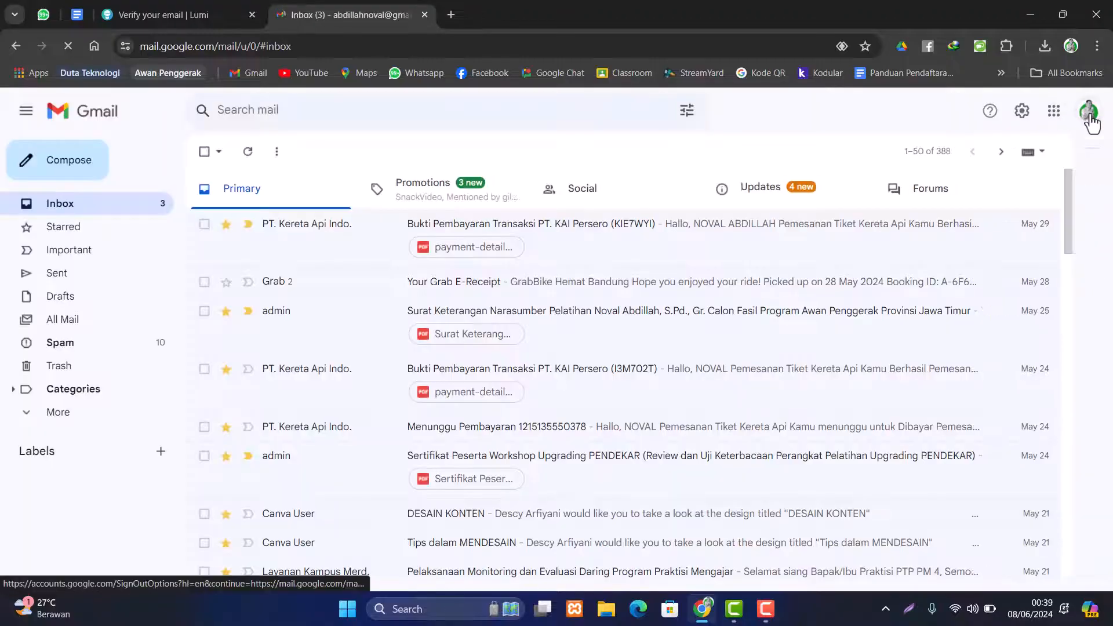
left_click(1088, 112)
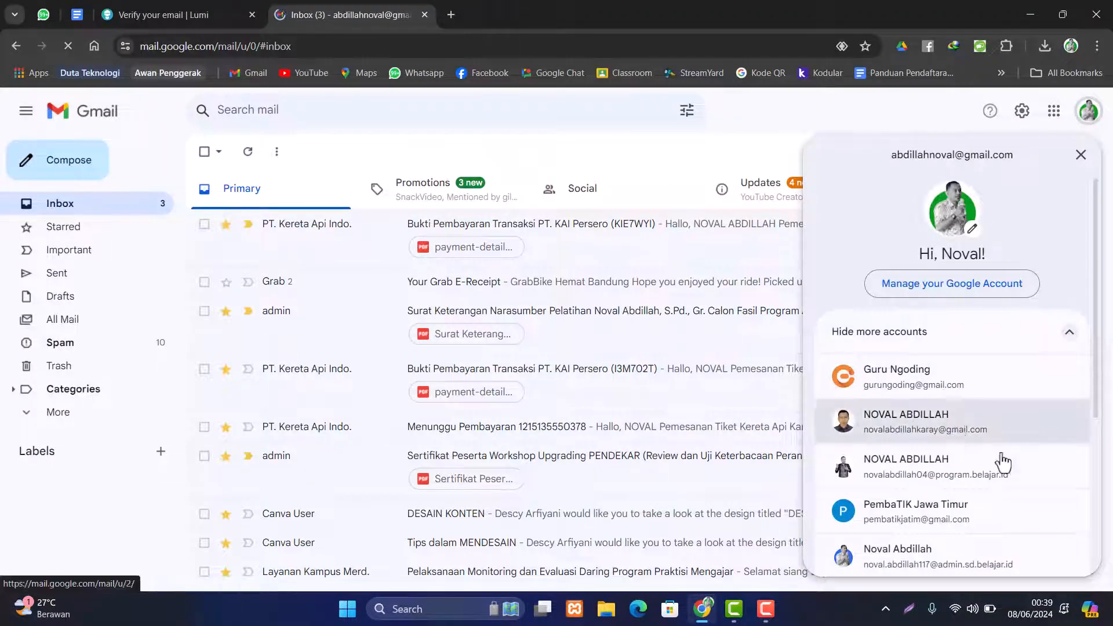
scroll(999, 450, "down", 3)
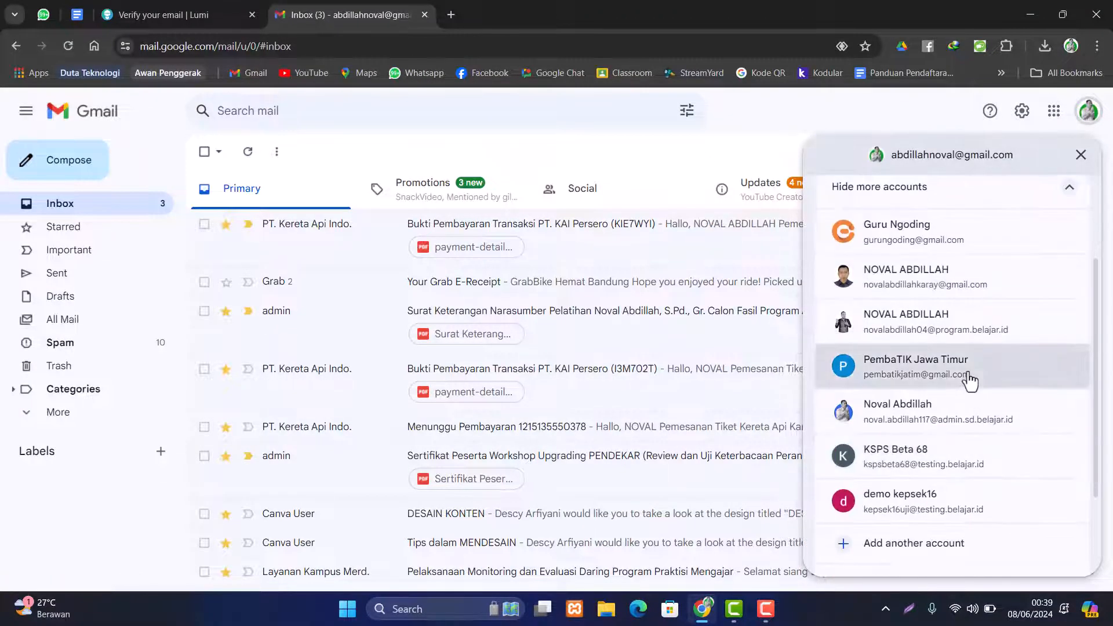
left_click(967, 381)
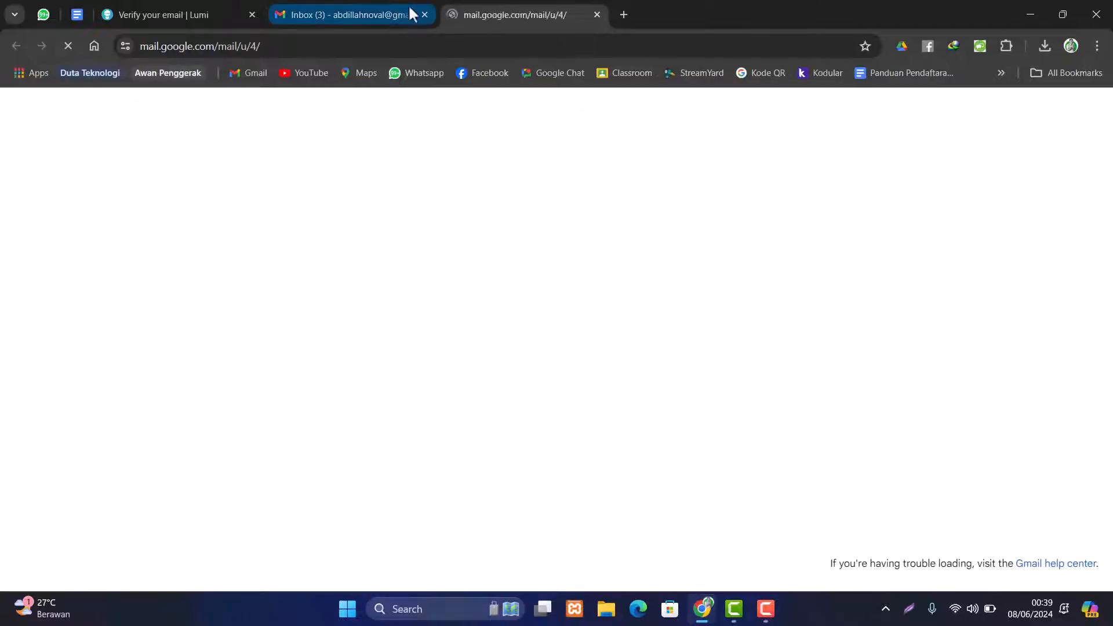
left_click(426, 14)
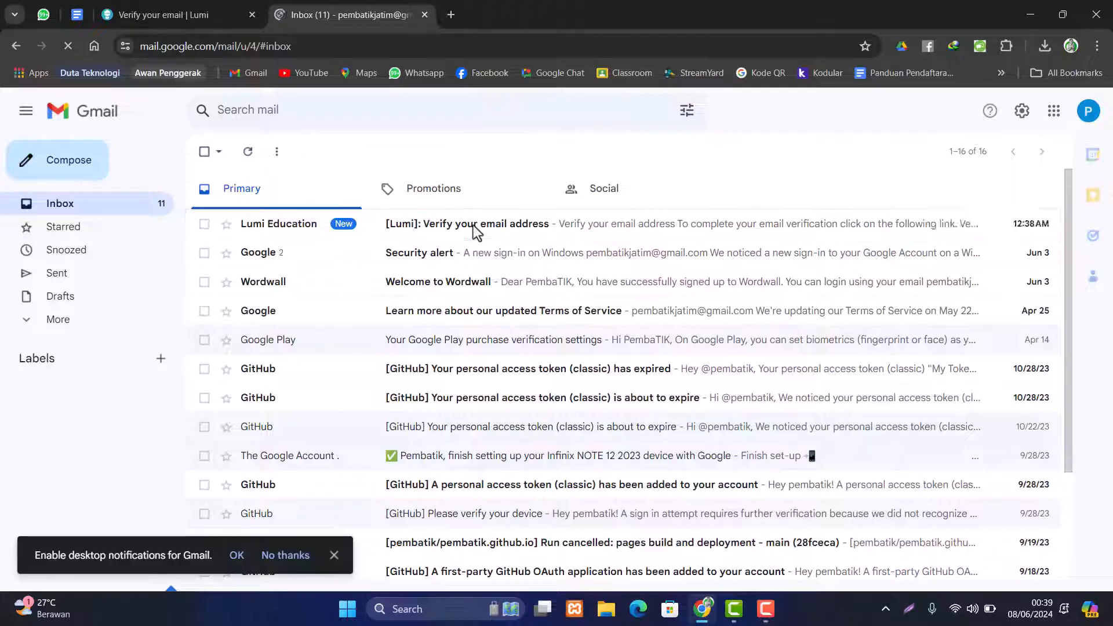
- Open Lumi's verification e-mail and confirm the address with Verify my email
left_click(255, 232)
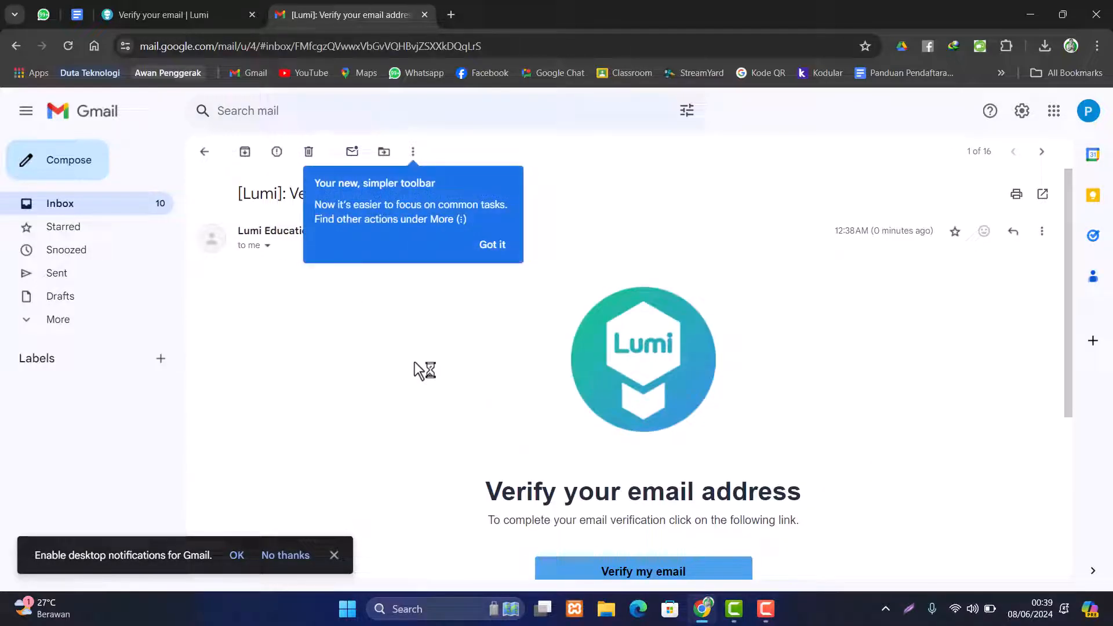
left_click(493, 246)
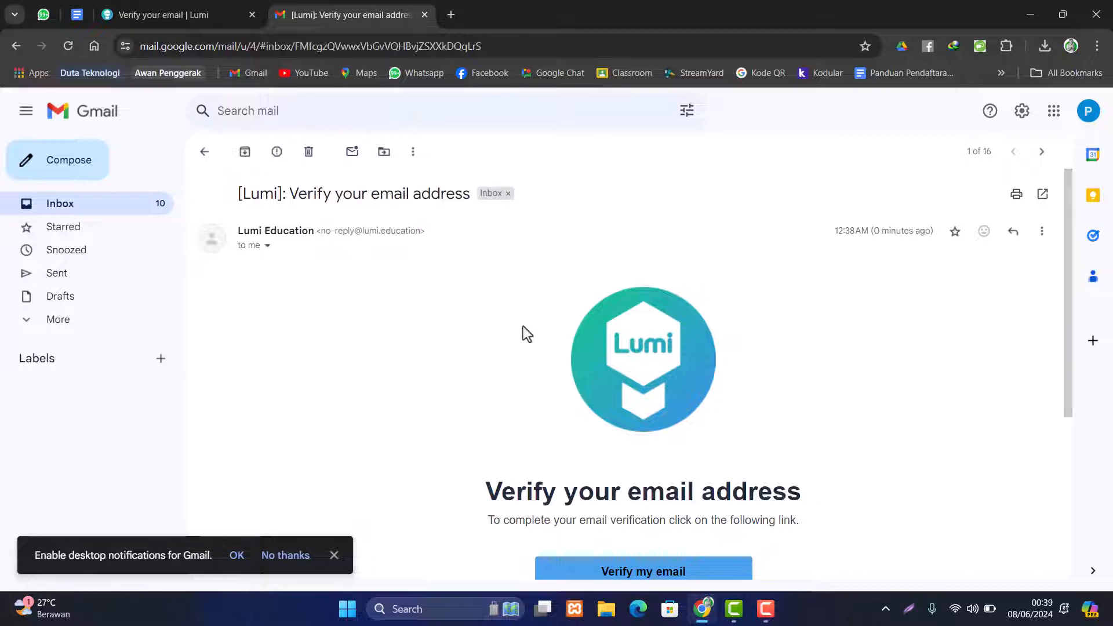
left_click(336, 557)
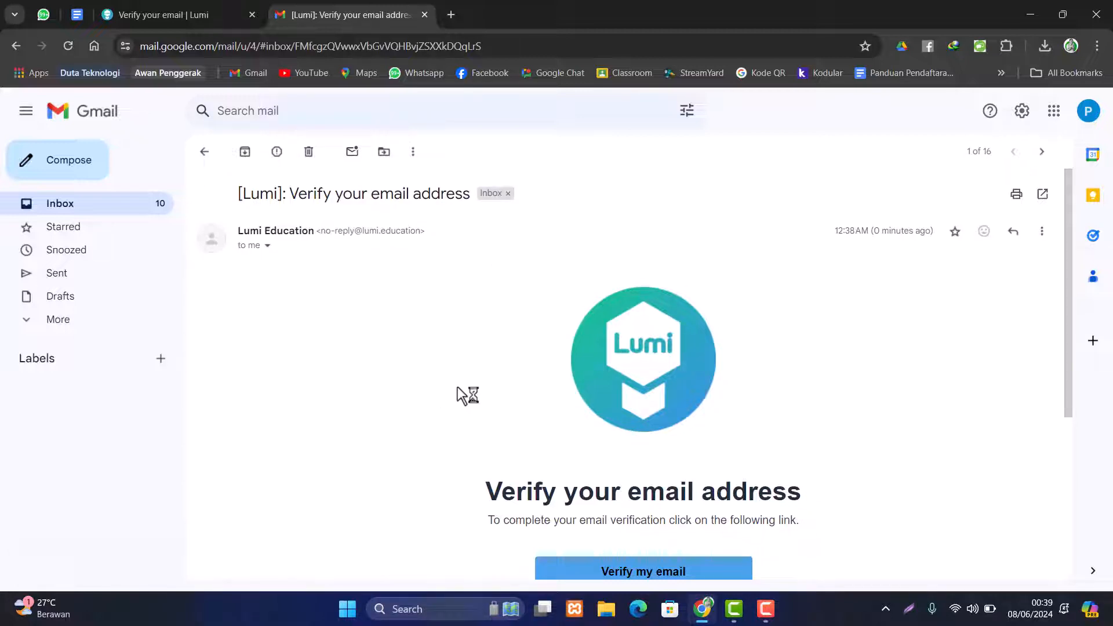
scroll(476, 382, "down", 3)
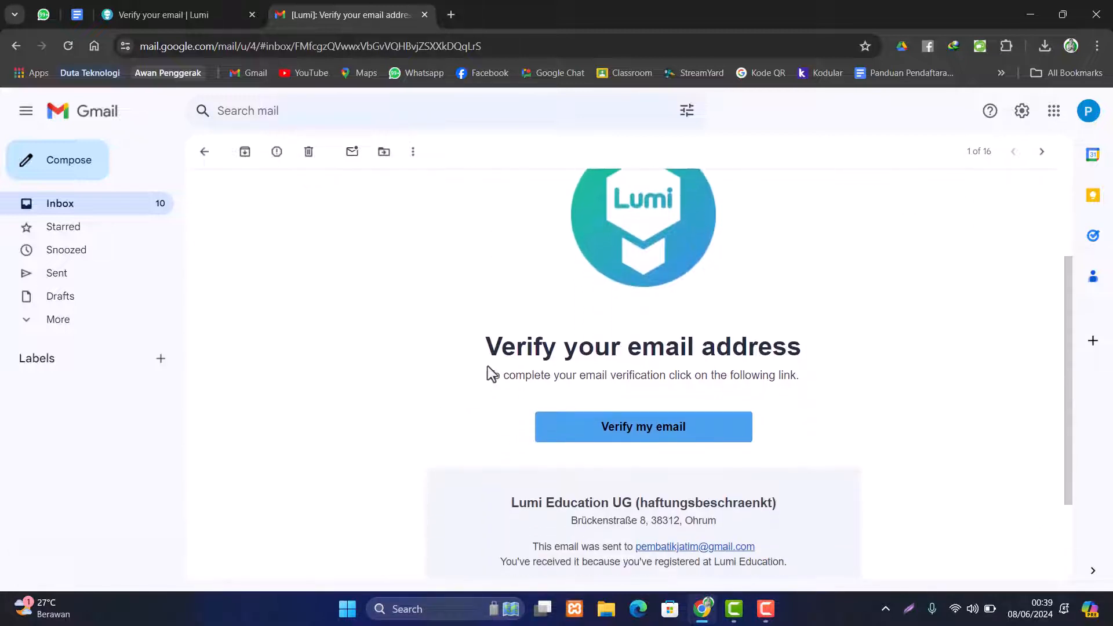
left_click(643, 433)
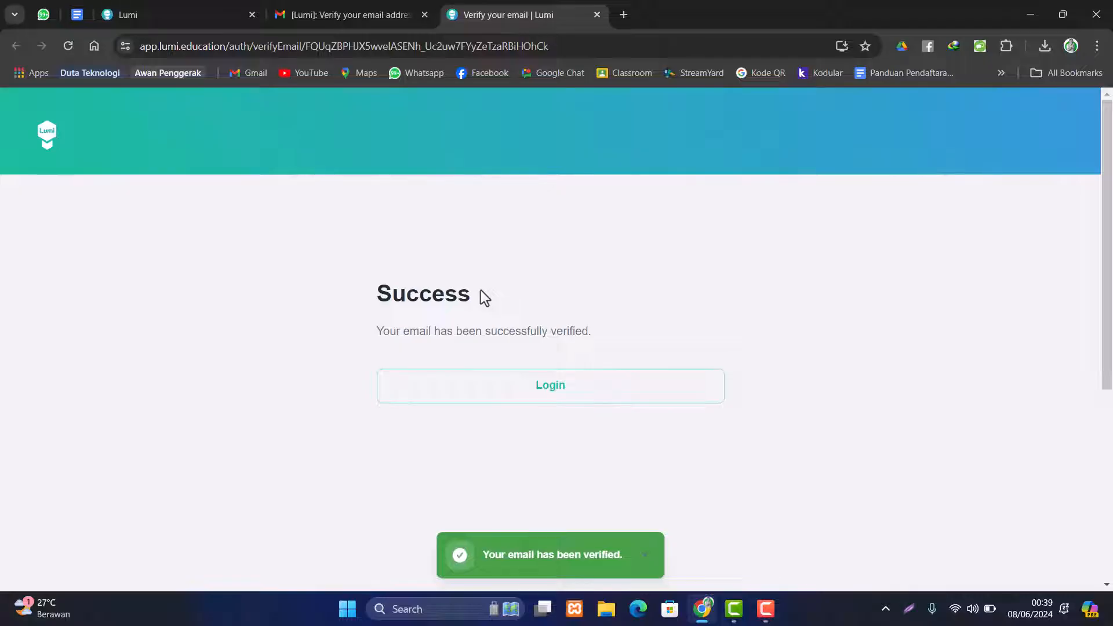
- Log in to the Lumi dashboard and close the leftover Lumi and Gmail tabs
left_click(565, 401)
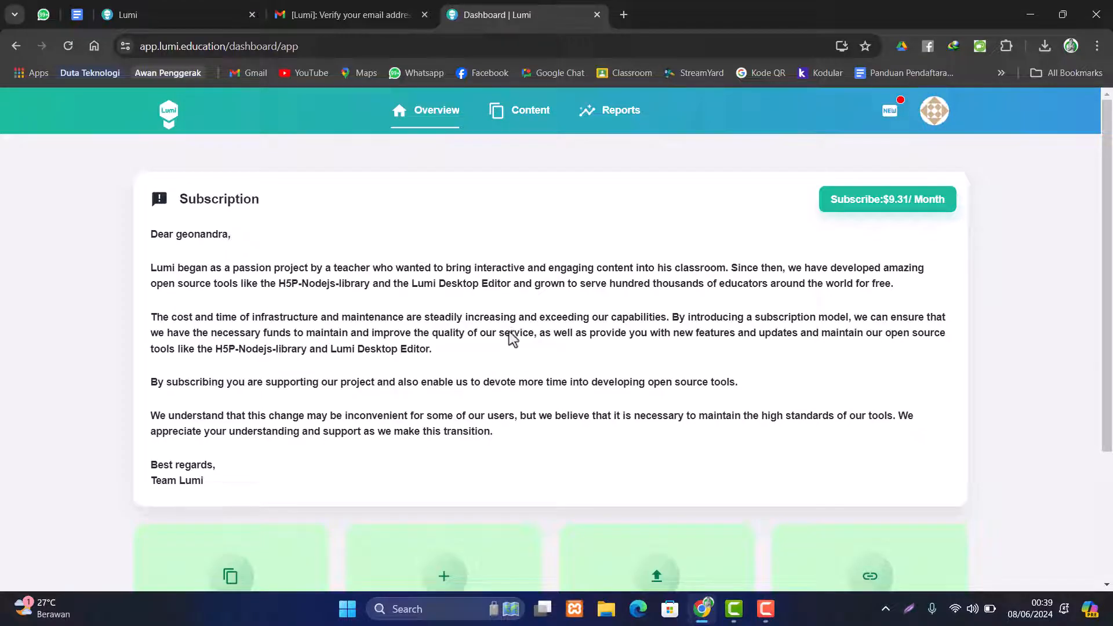
scroll(525, 318, "down", 2)
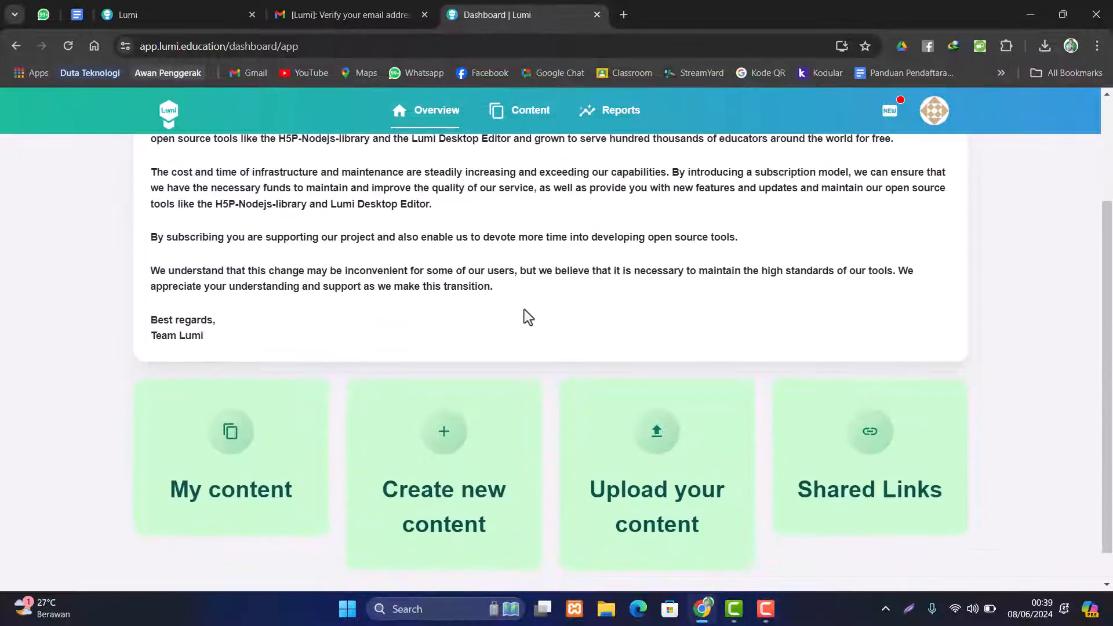
left_click(253, 15)
left_click(252, 15)
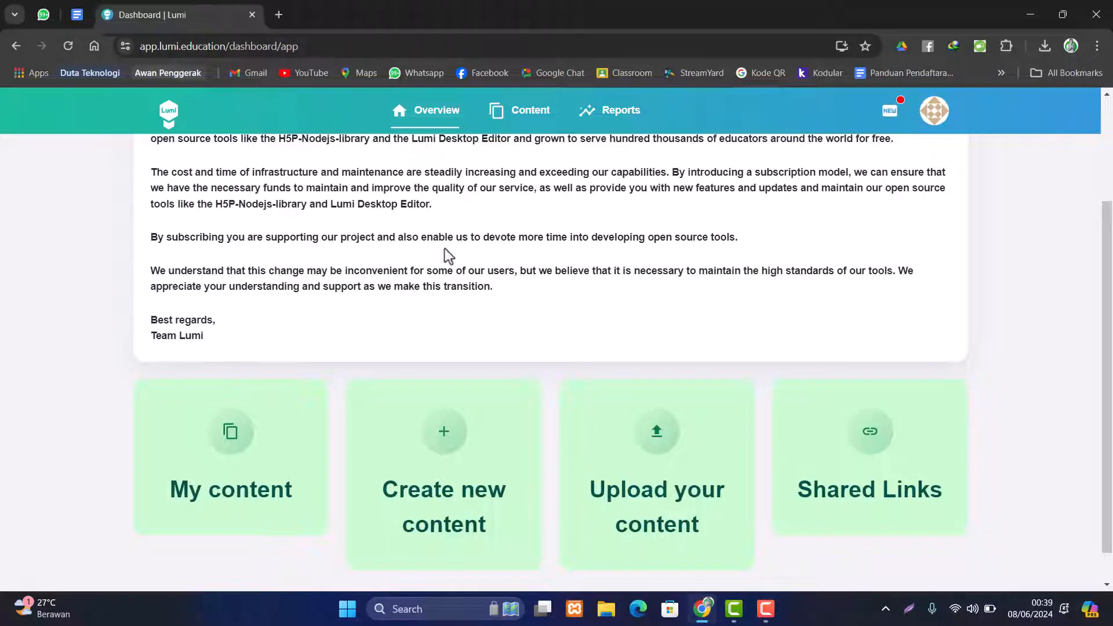
scroll(603, 336, "up", 2)
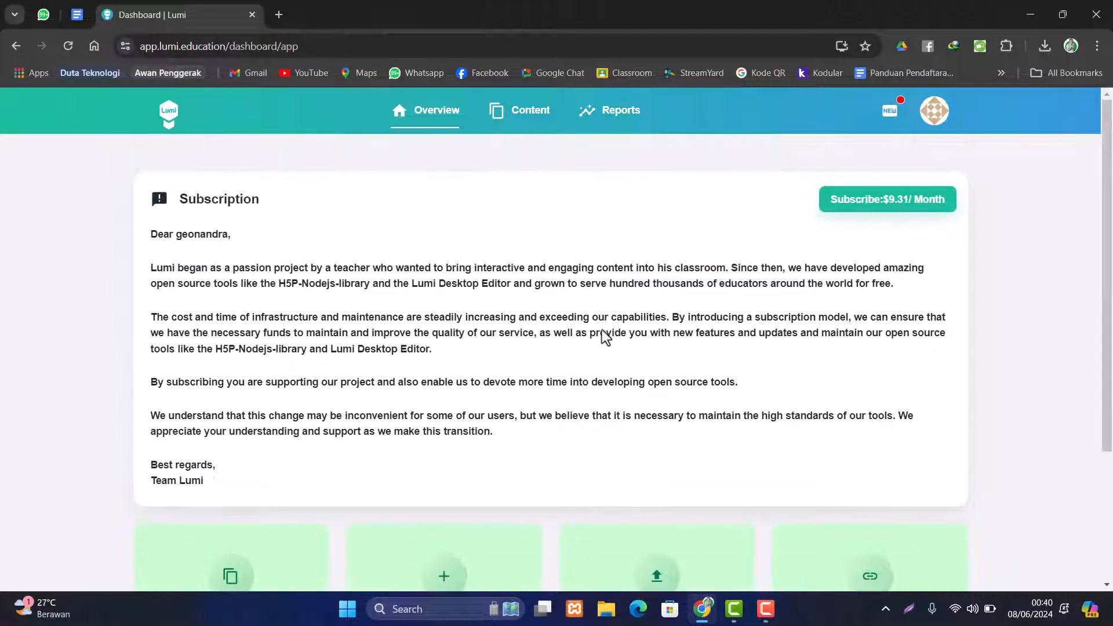
scroll(605, 335, "down", 3)
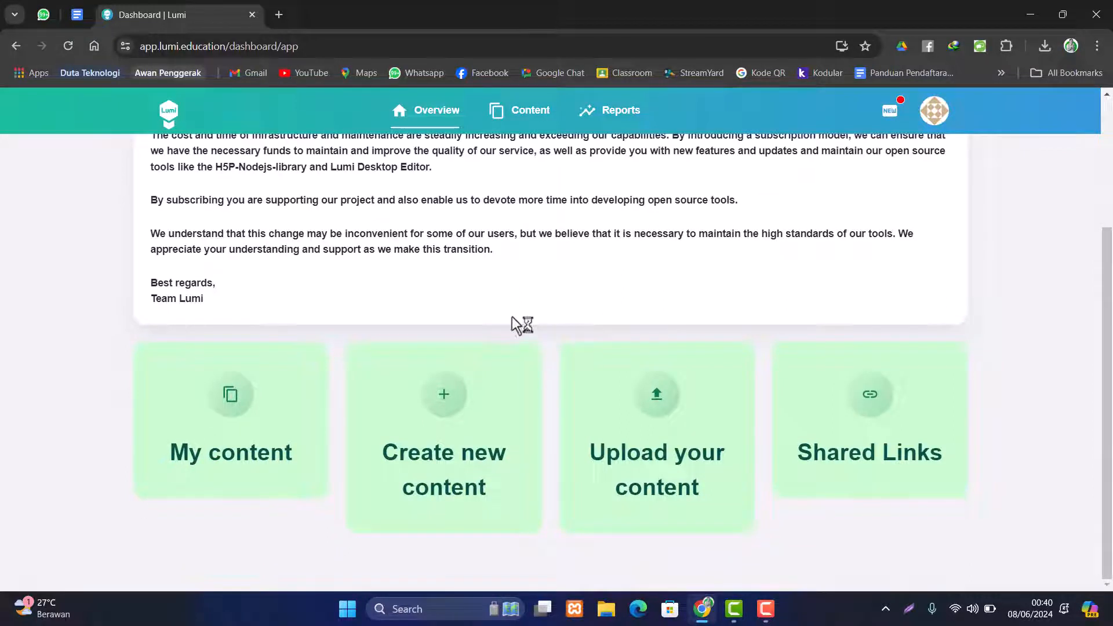
- Start new content and pick Interactive Video from the H5P content type list
left_click(446, 400)
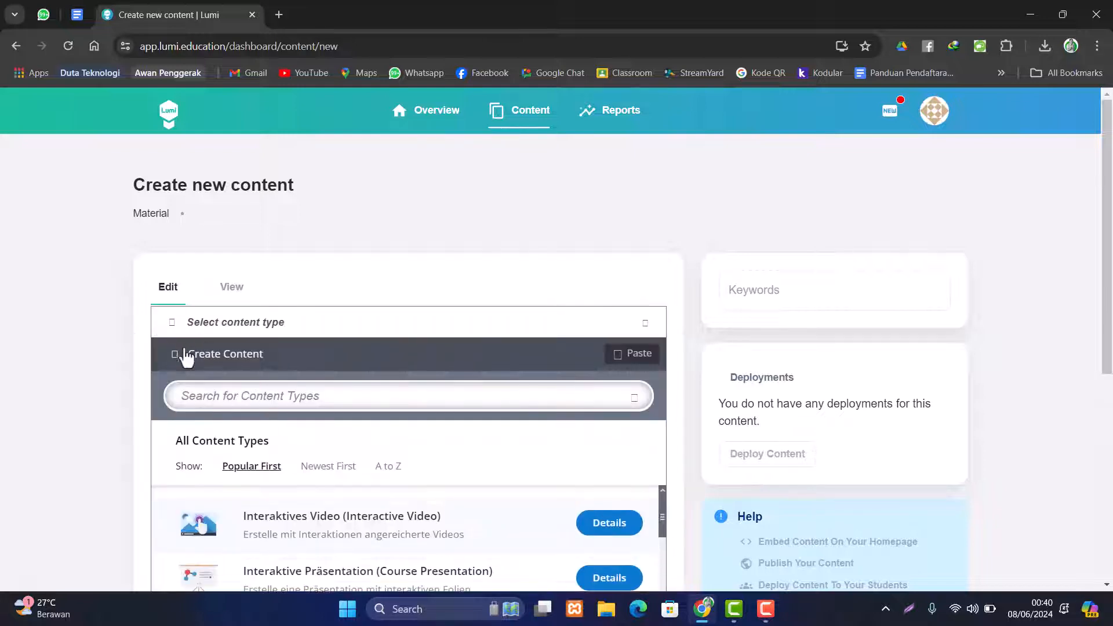
left_click_drag(1108, 185, 1110, 287)
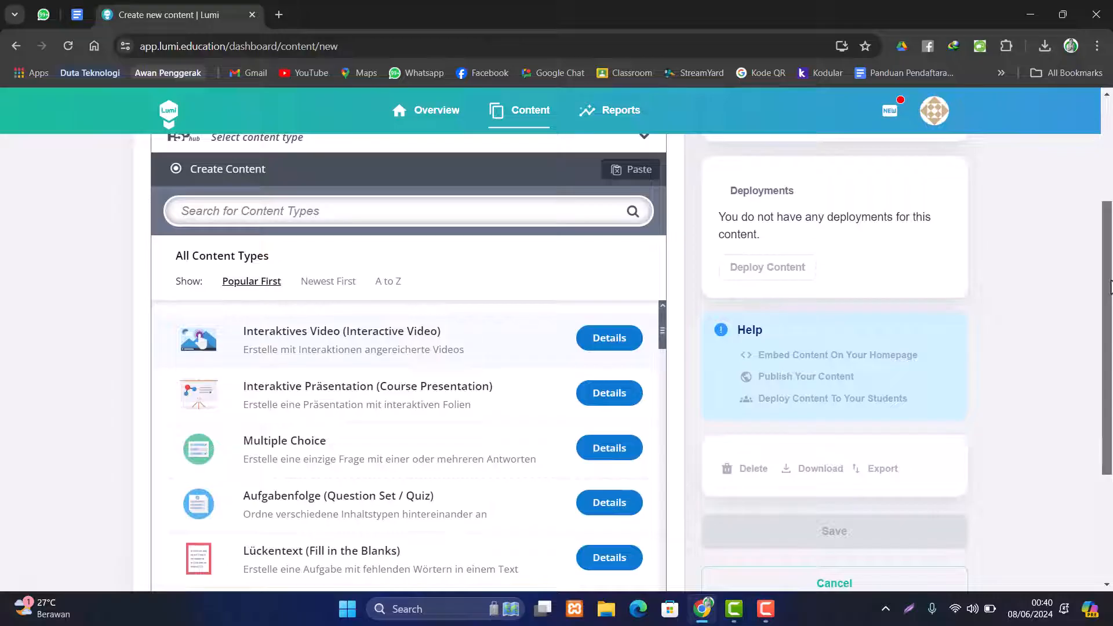
left_click_drag(1111, 287, 1109, 291)
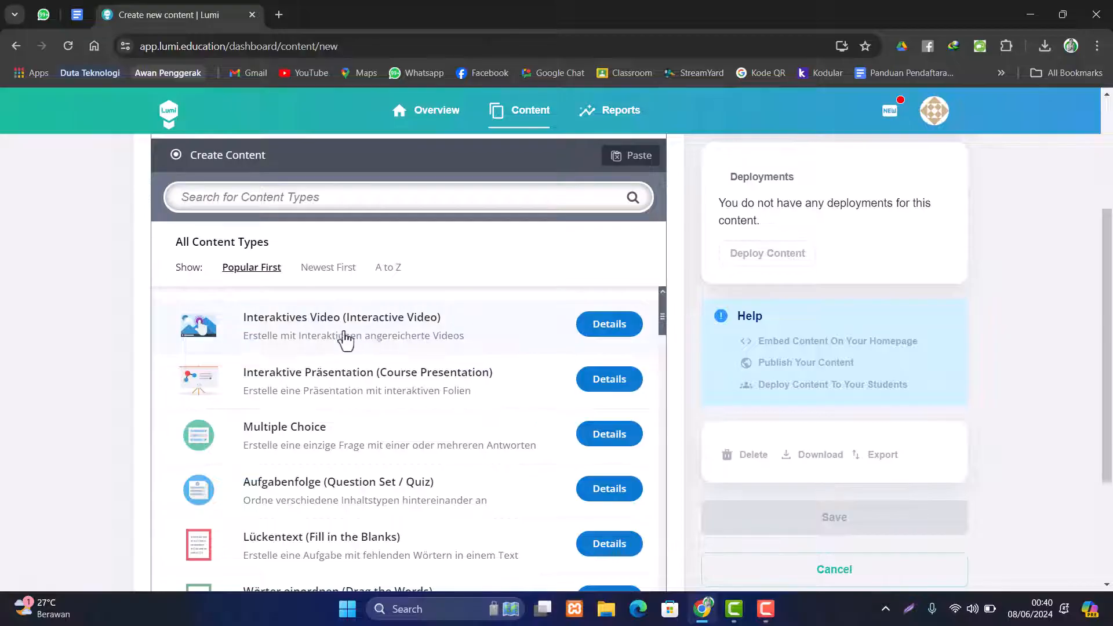
scroll(366, 339, "up", 1)
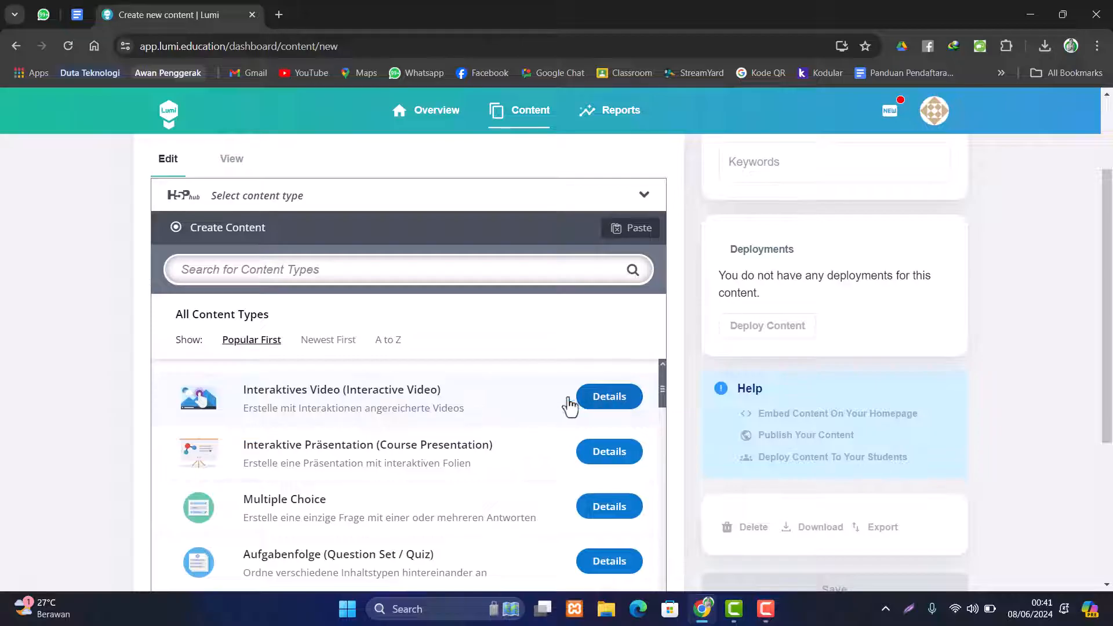
left_click(540, 406)
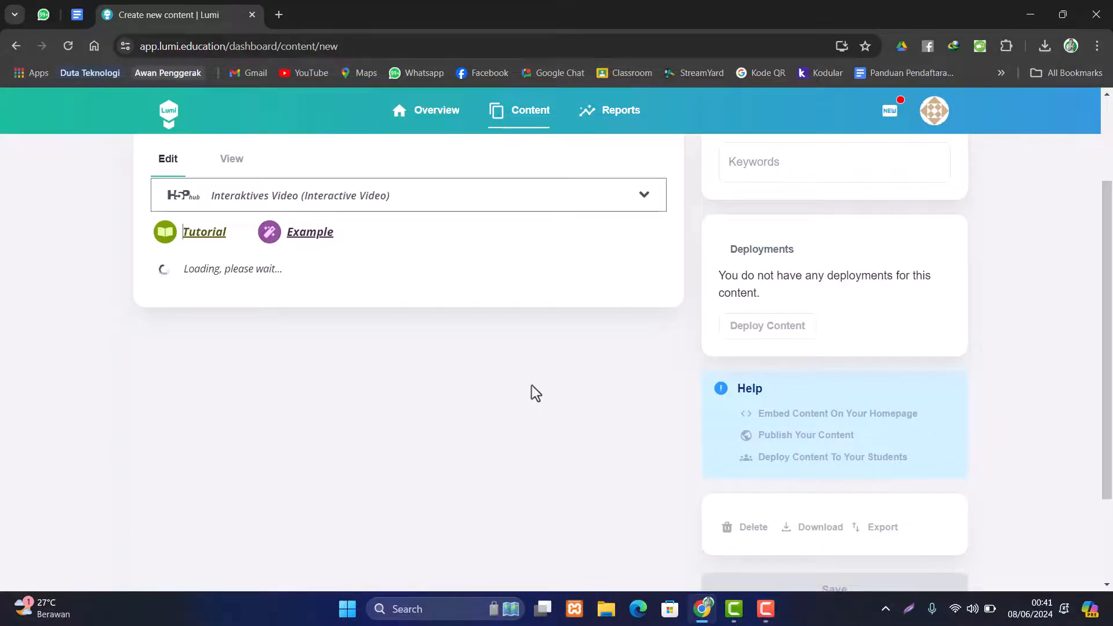
scroll(531, 385, "up", 2)
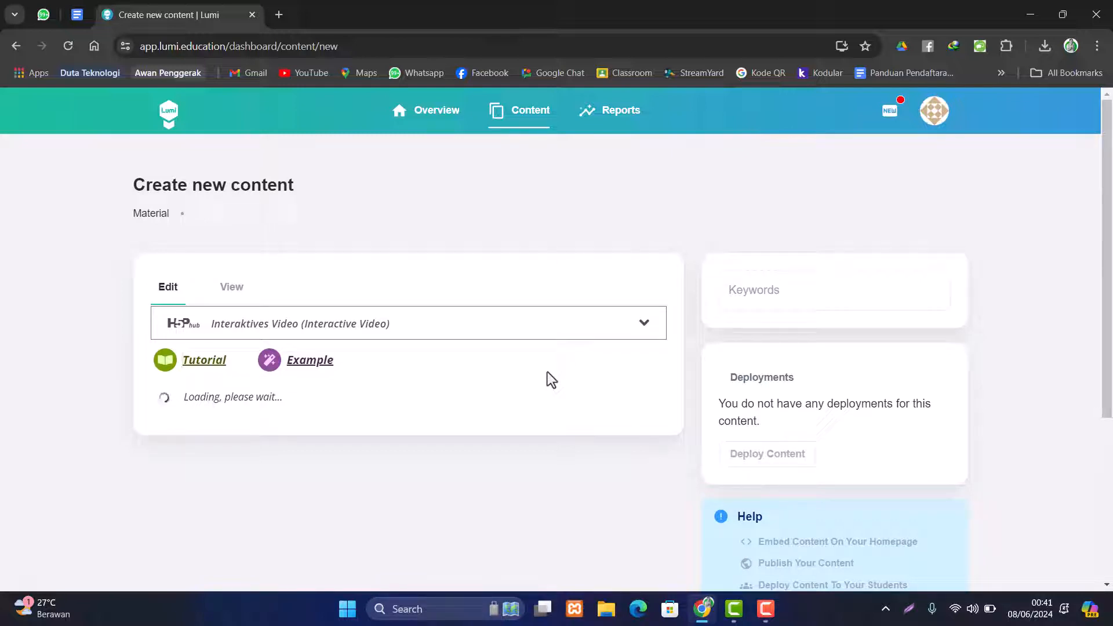
- Check the interface language in account options, leaving it on English while the editor loads
left_click(931, 123)
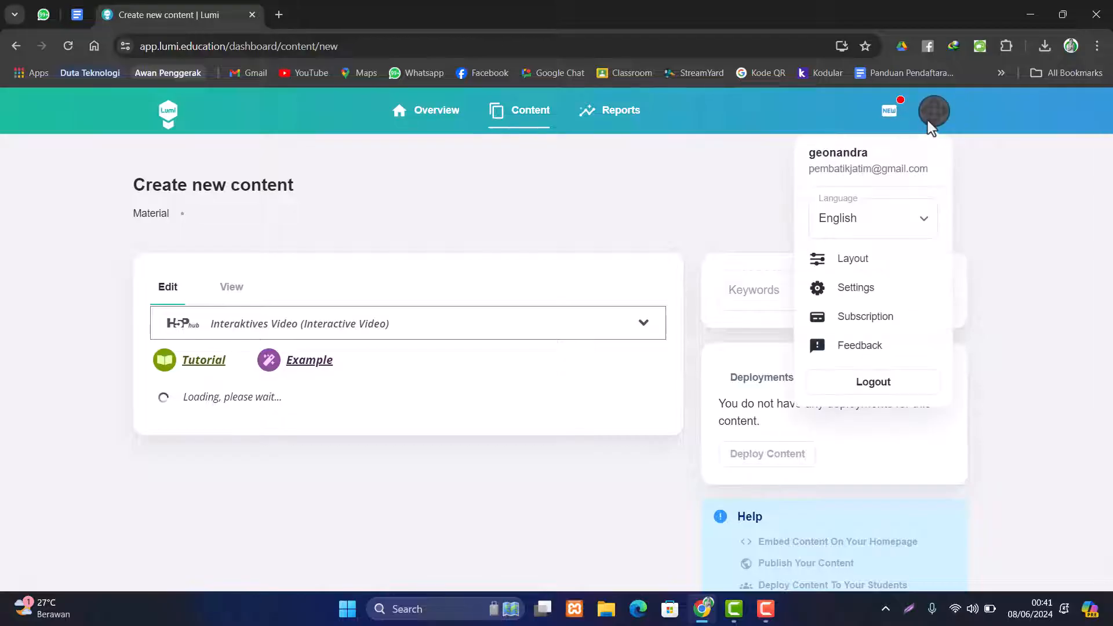
left_click(884, 229)
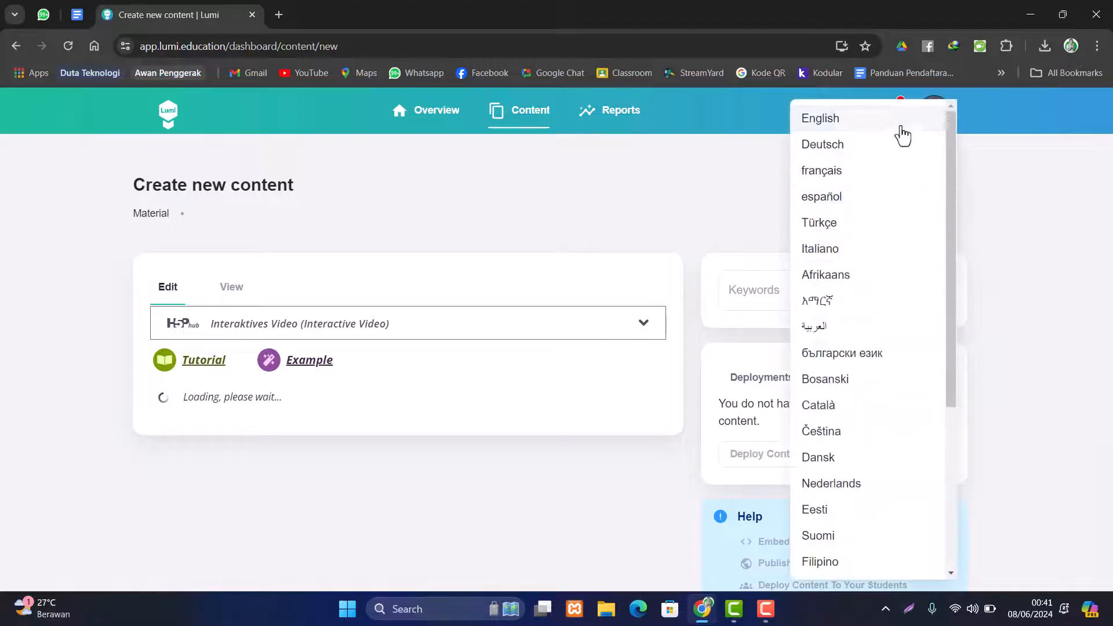
left_click(994, 196)
left_click(998, 199)
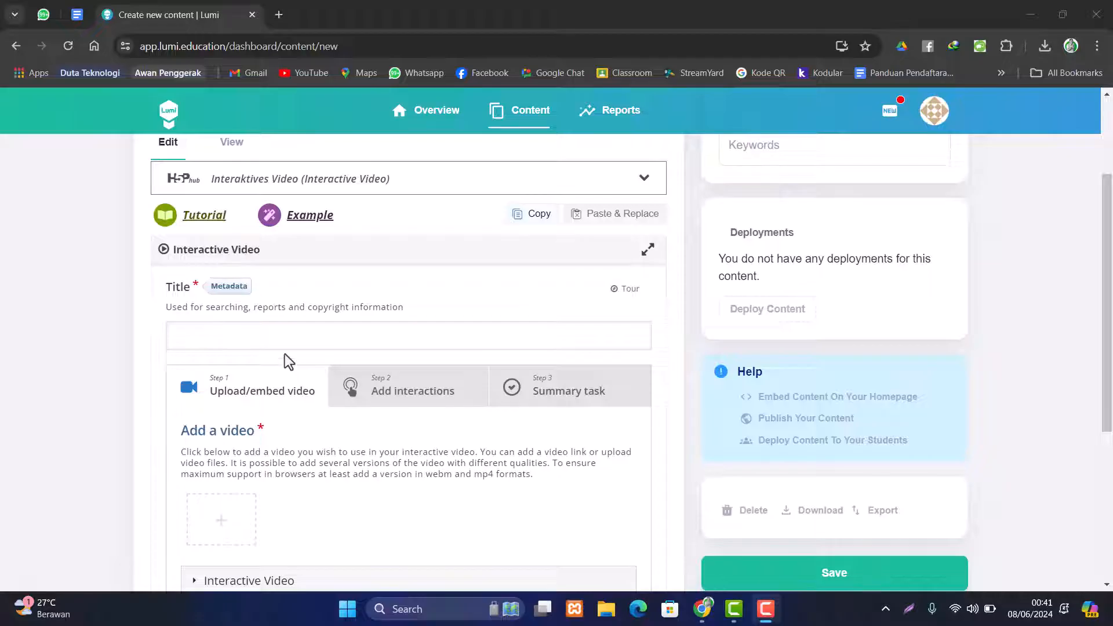
scroll(287, 365, "down", 1)
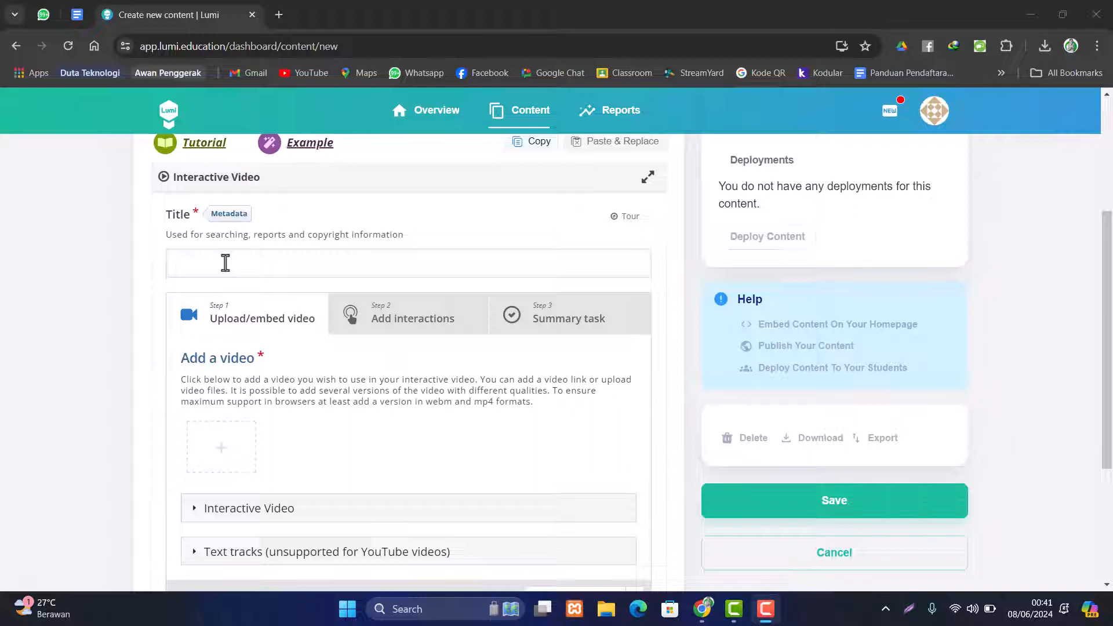
- In a new tab, search YouTube for 'rumah belajar kemdikbud'
left_click(277, 18)
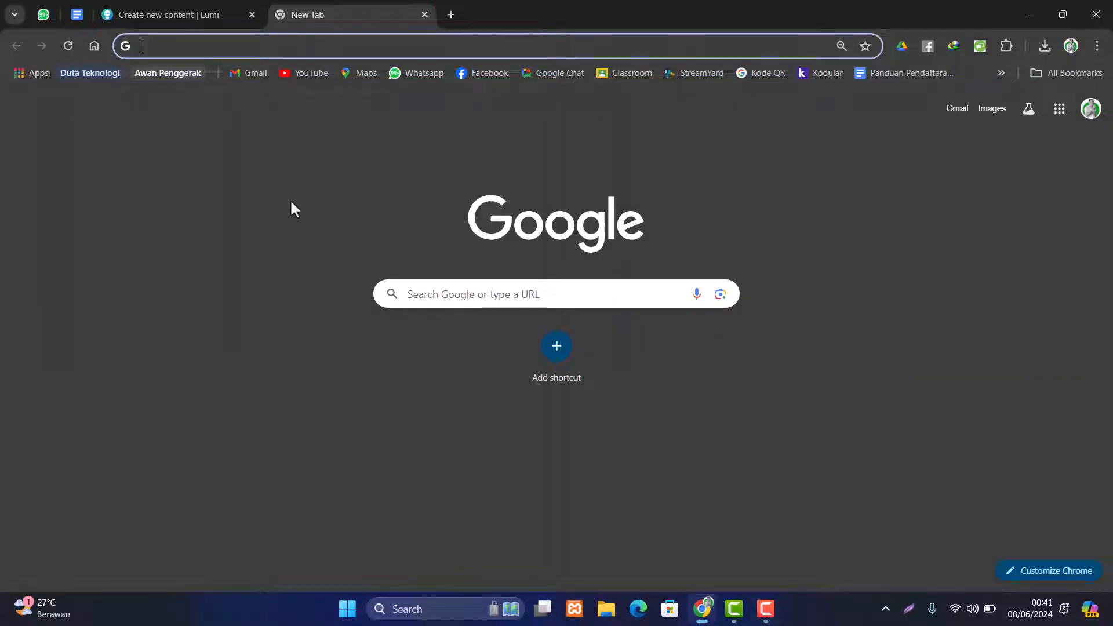
left_click(308, 72)
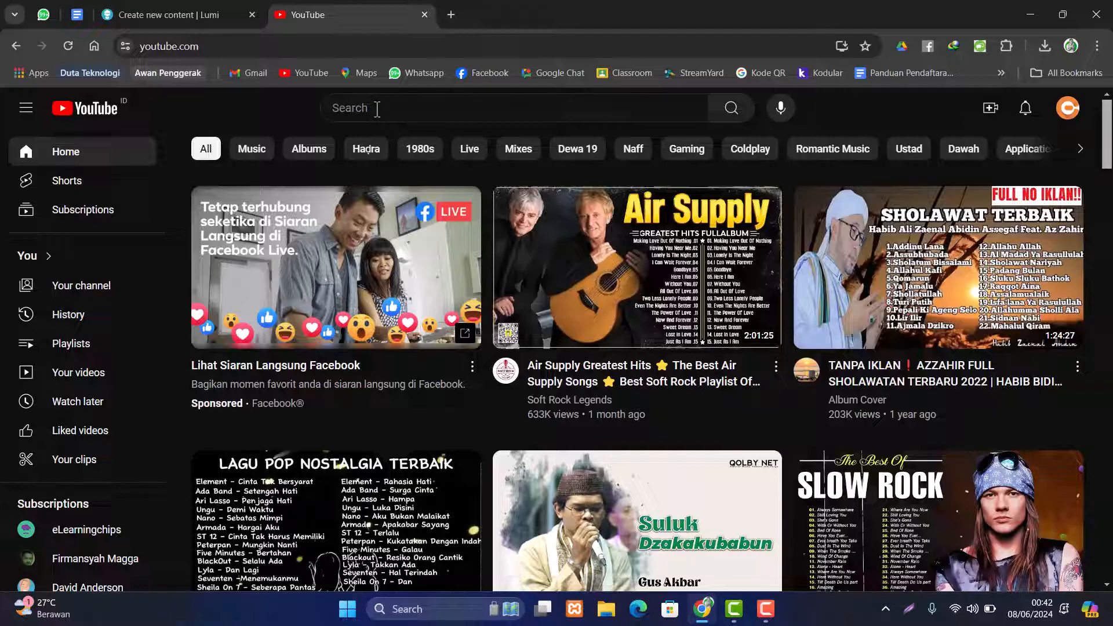
left_click(377, 109)
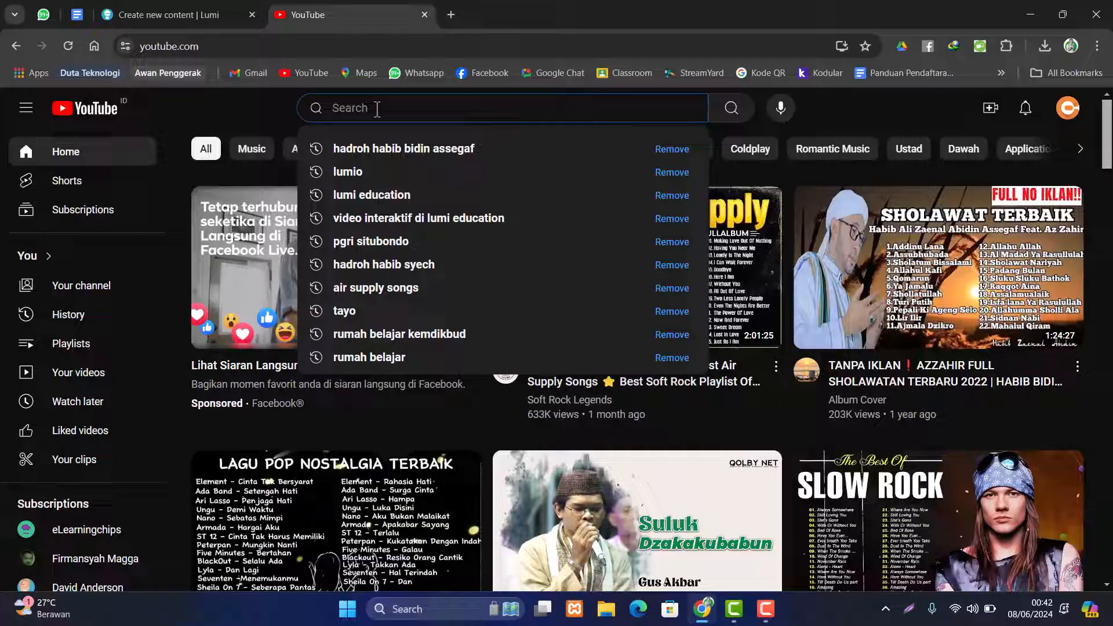
type("rumah")
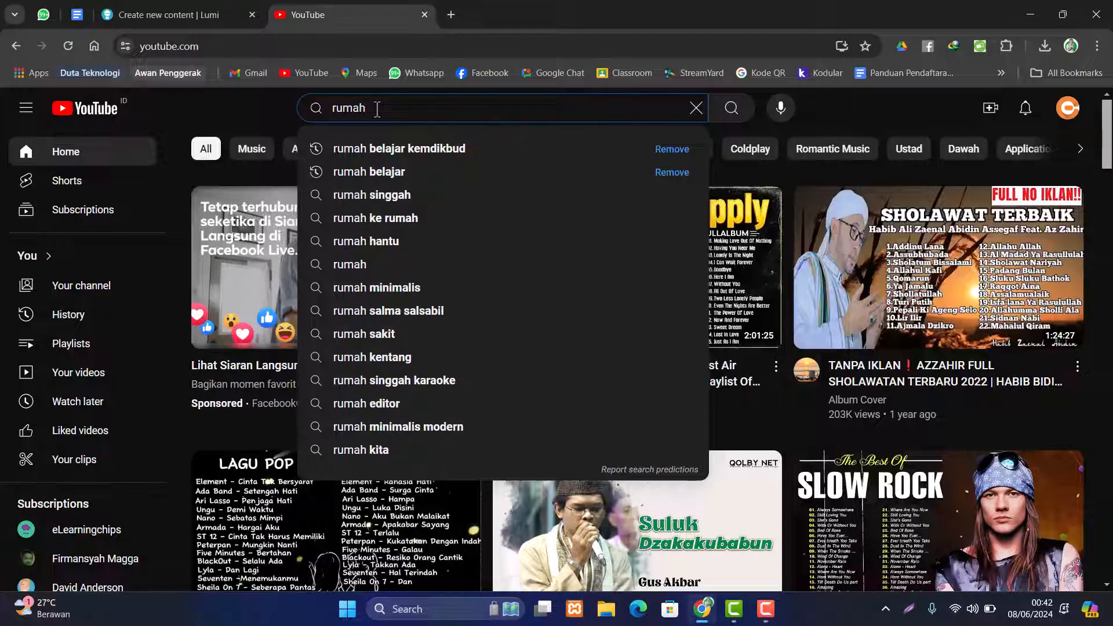
left_click(399, 149)
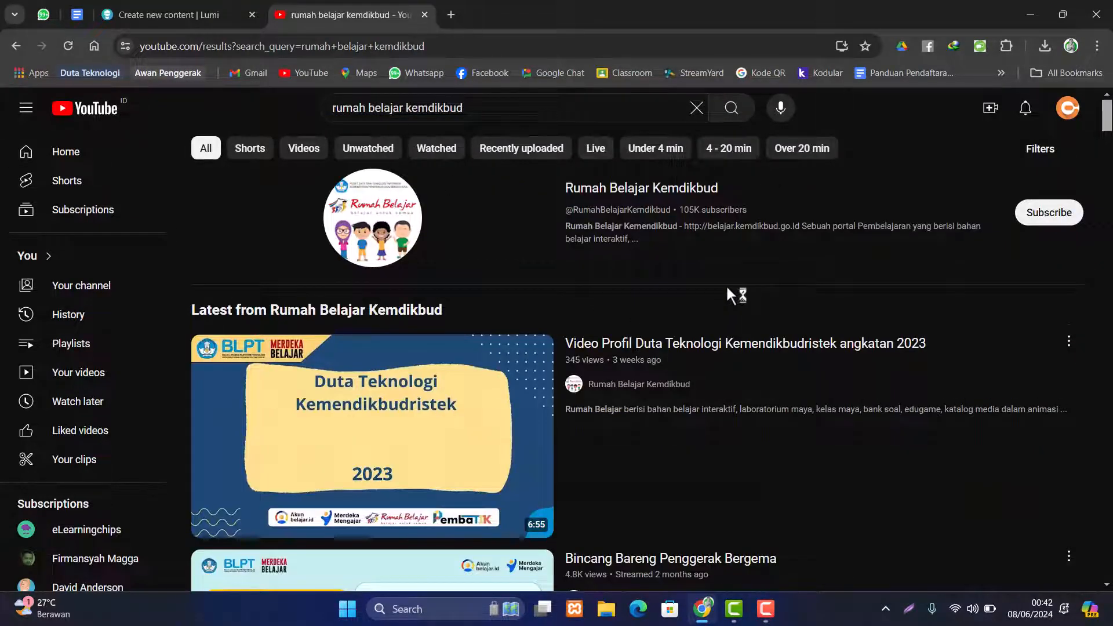
- Open the Rumah Belajar Kemdikbud channel and list its uploaded videos
scroll(726, 285, "down", 2)
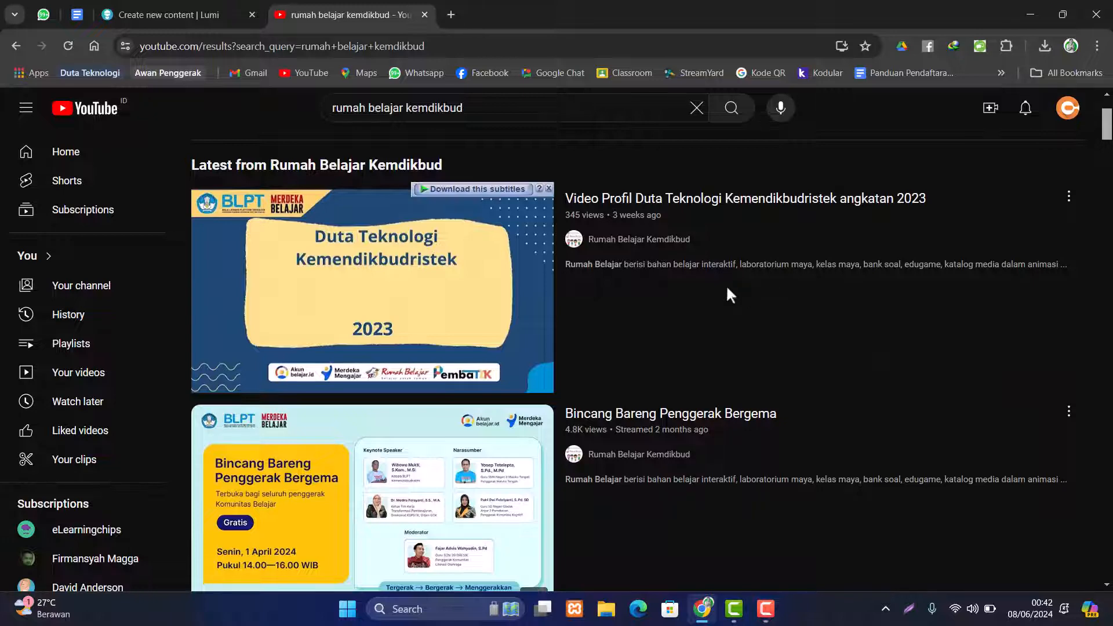
scroll(728, 290, "up", 2)
left_click(680, 247)
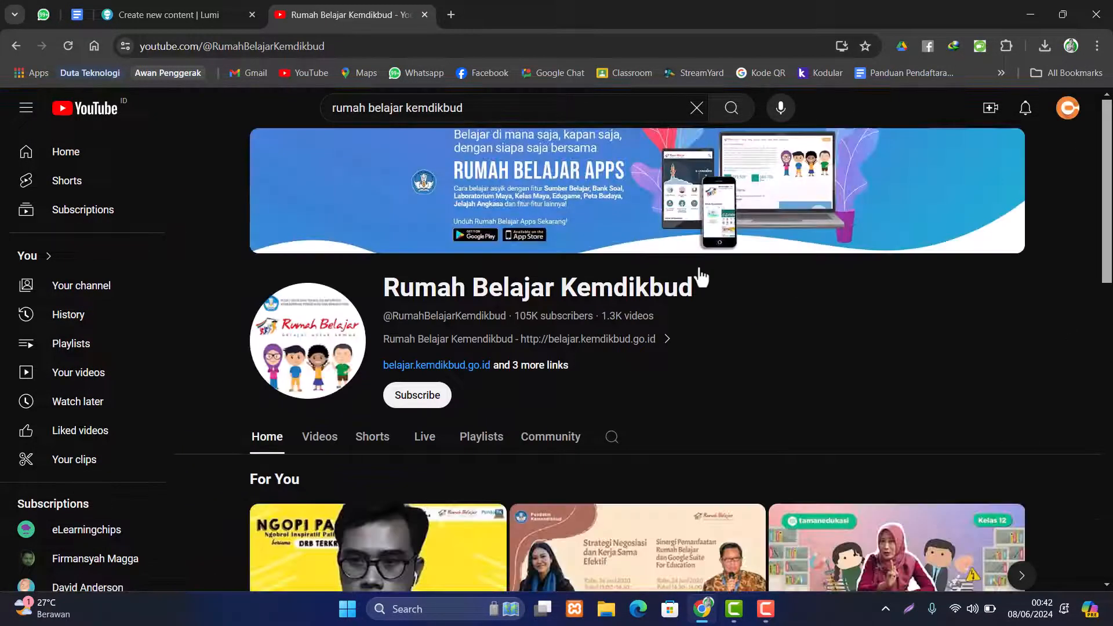
left_click(316, 443)
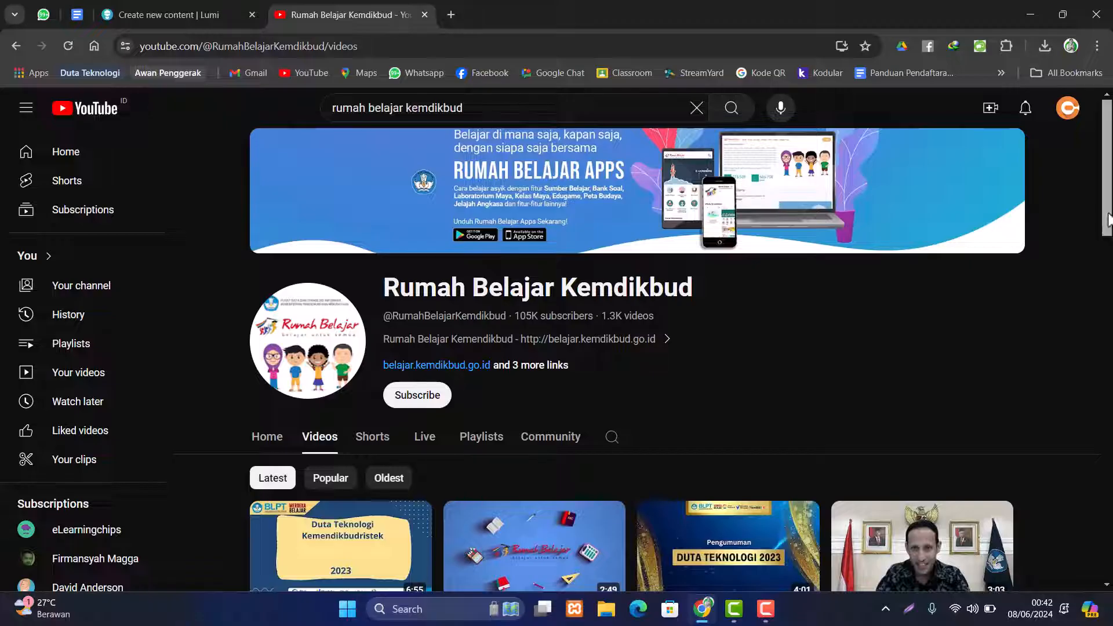
- Scroll down the video grid to the BDR episode 'Rasi-Rasi Bintang Malam Ini'
left_click_drag(1107, 185, 1105, 416)
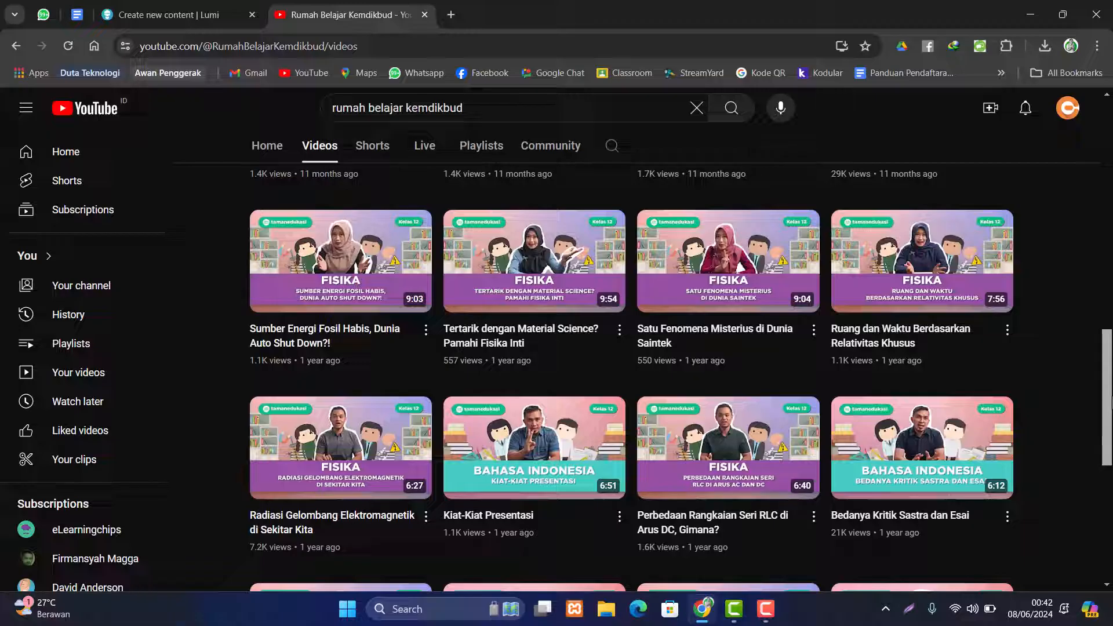
left_click_drag(1108, 391, 1109, 482)
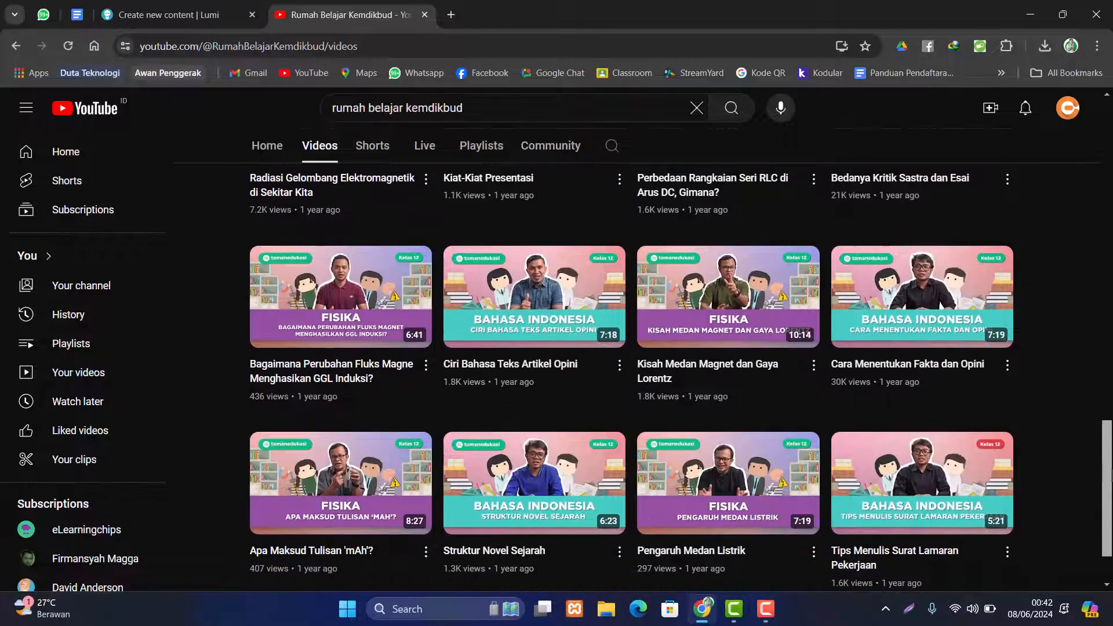
scroll(631, 372, "down", 2)
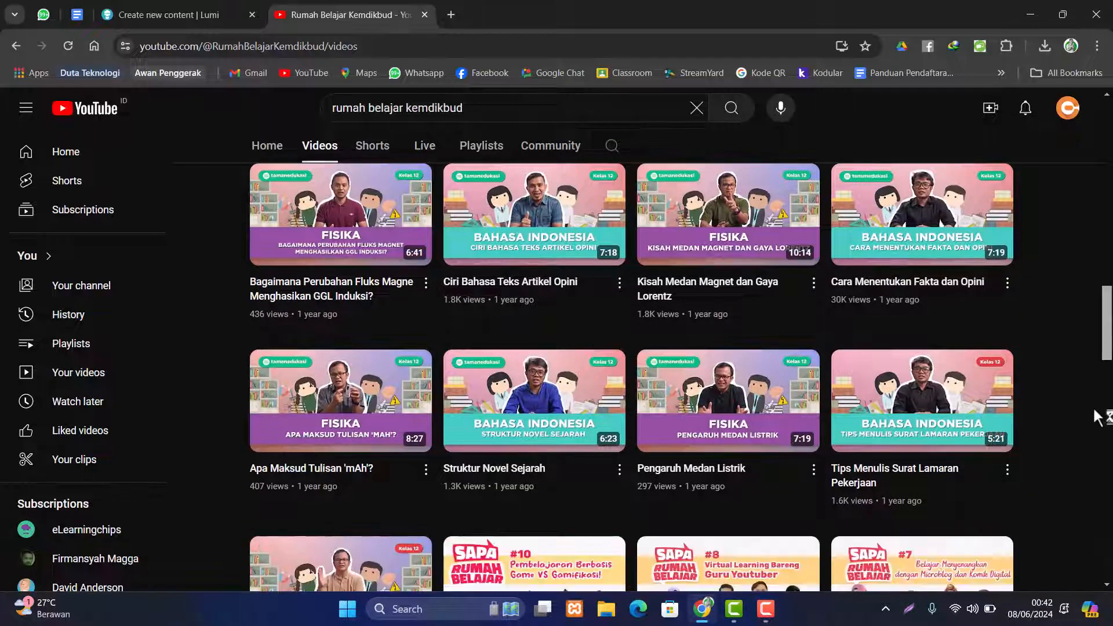
scroll(1105, 387, "down", 5)
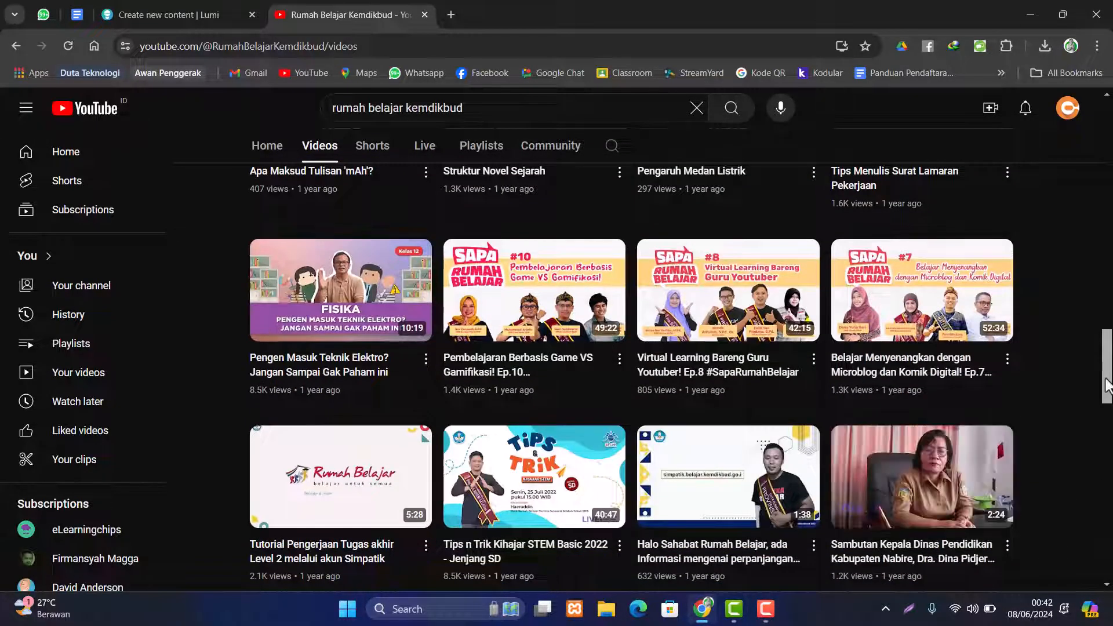
scroll(1107, 388, "up", 10)
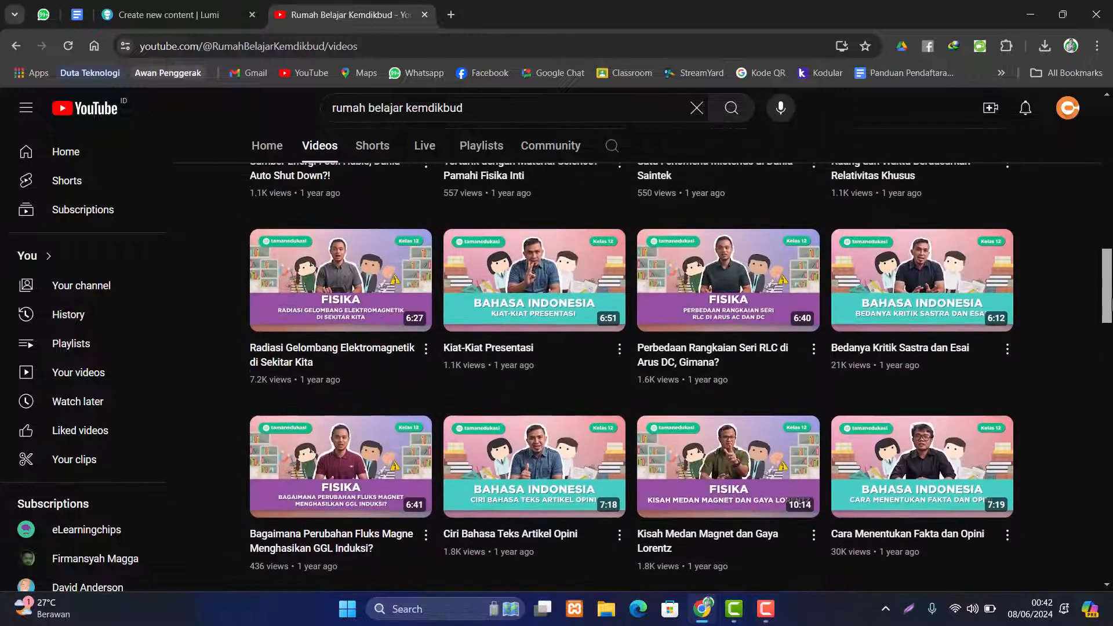
scroll(590, 356, "up", 3)
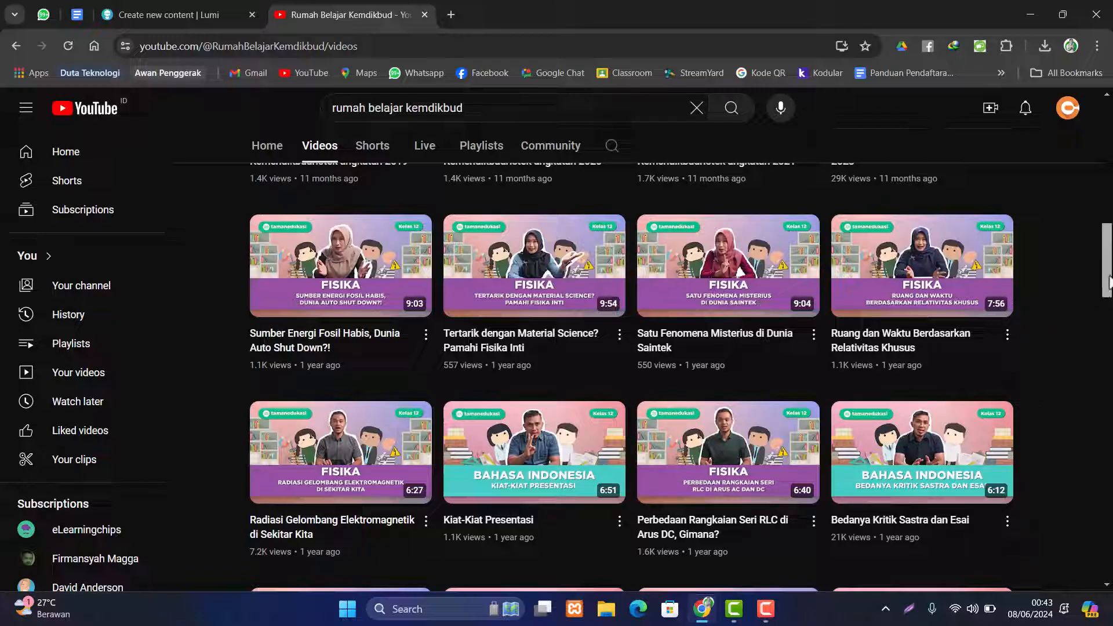
left_click_drag(1107, 277, 1110, 315)
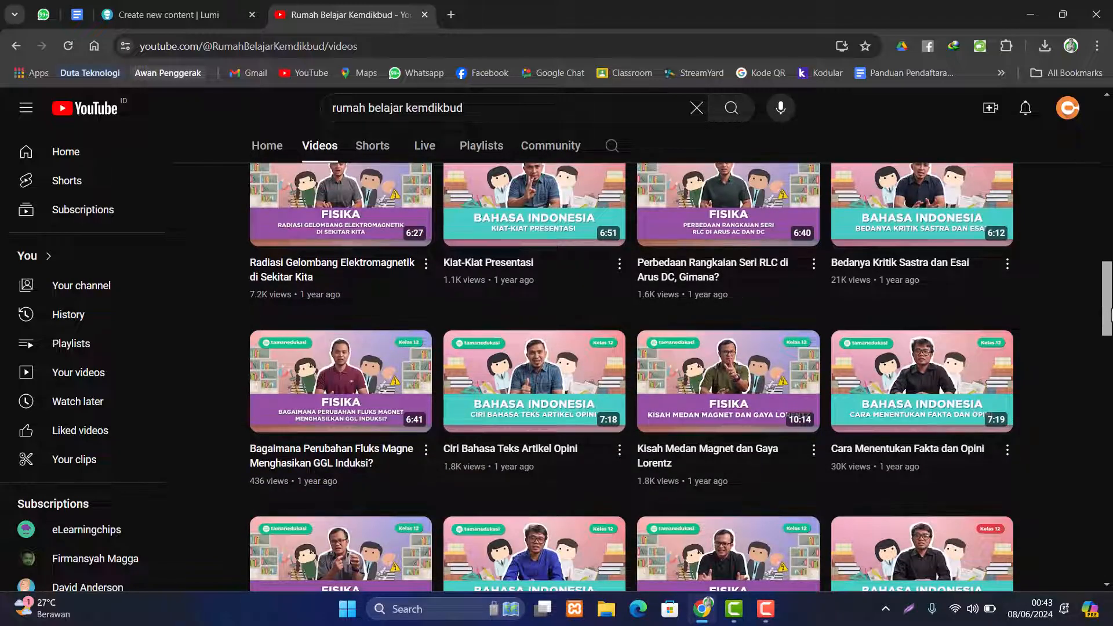
left_click_drag(1110, 314, 1107, 530)
scroll(904, 448, "down", 3)
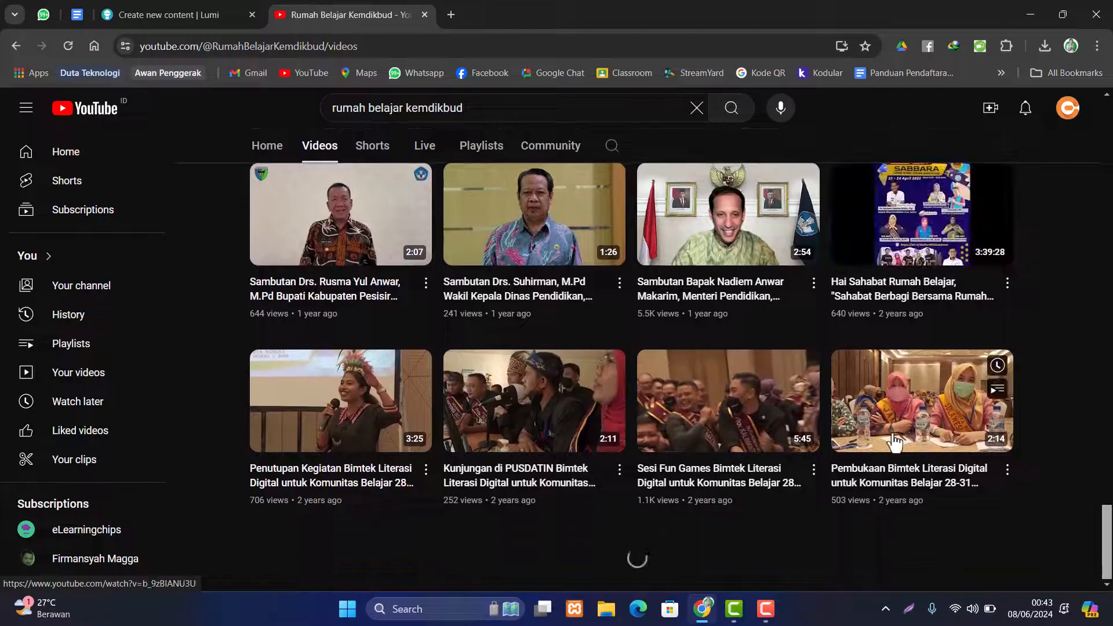
scroll(869, 438, "down", 8)
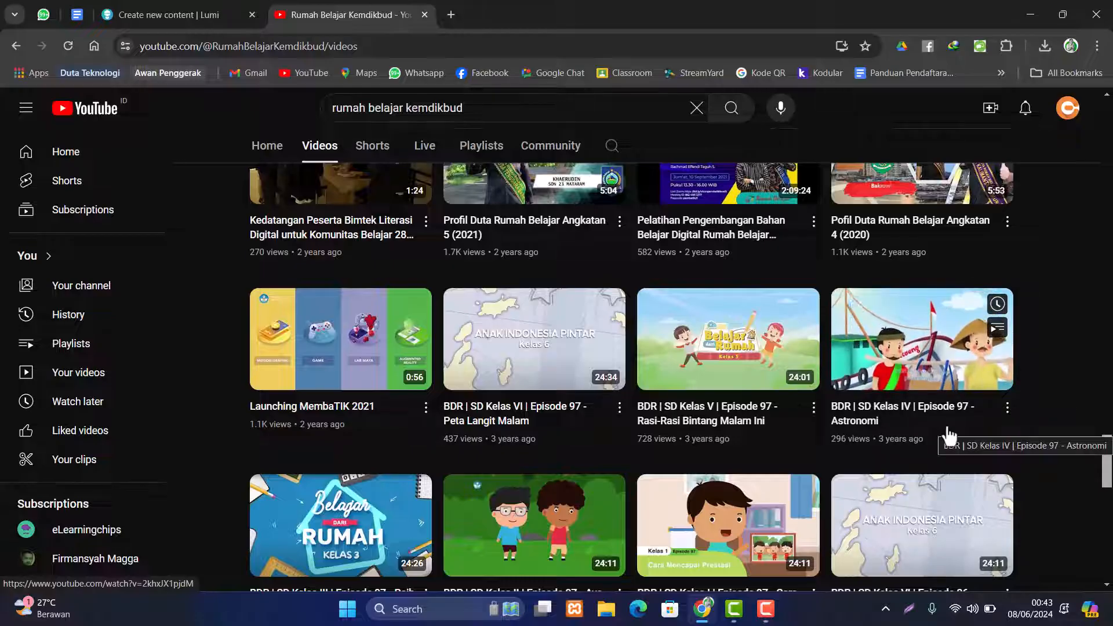
- Open the 'Rasi-Rasi Bintang Malam Ini' episode and preview it, pausing at 1:53
left_click(686, 335)
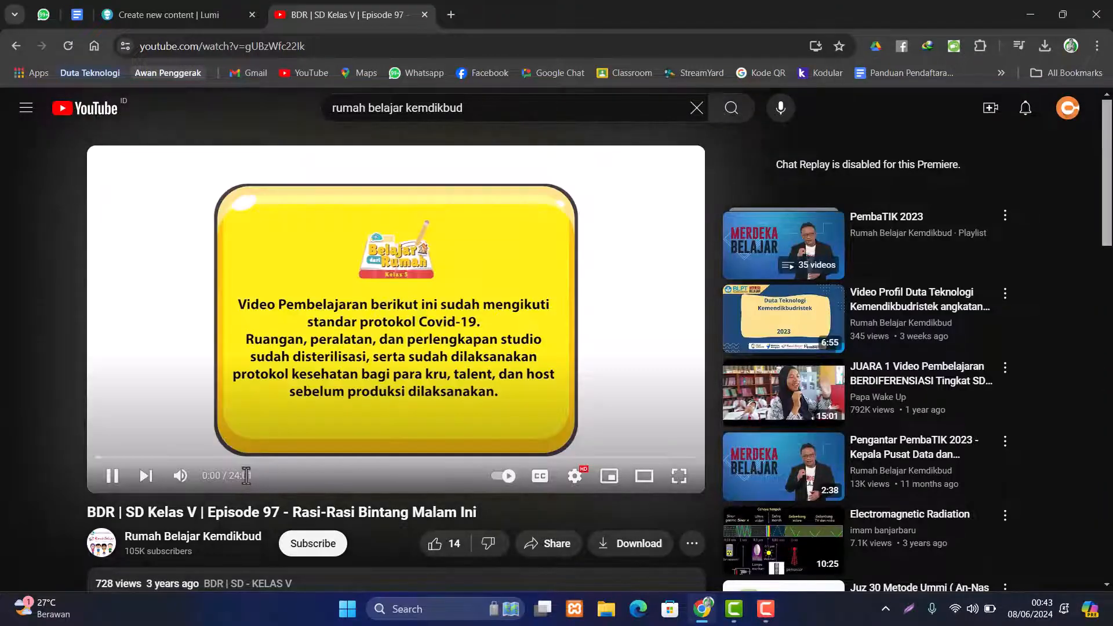
left_click(116, 459)
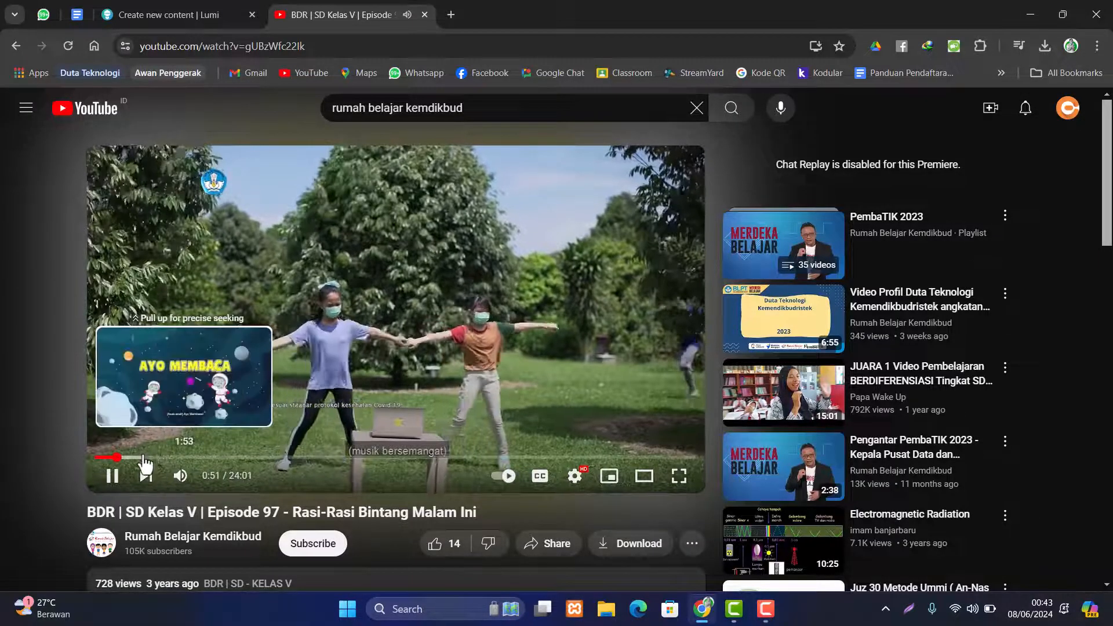
left_click(141, 458)
left_click(118, 477)
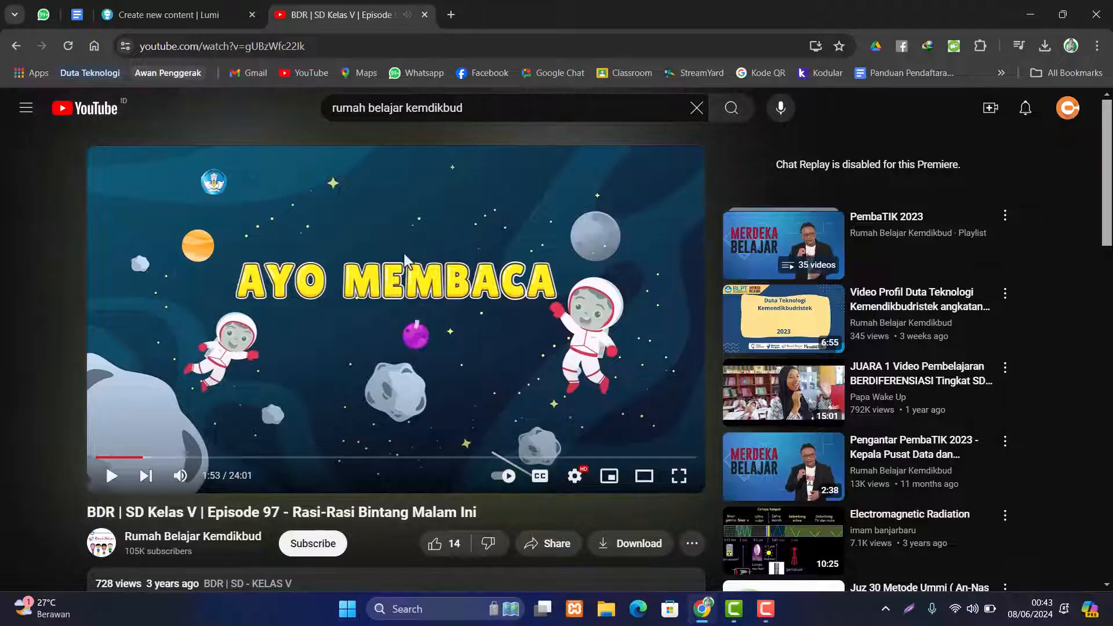
- Copy the video's web address and go back to the Lumi content editor
left_click(261, 49)
left_click(271, 49)
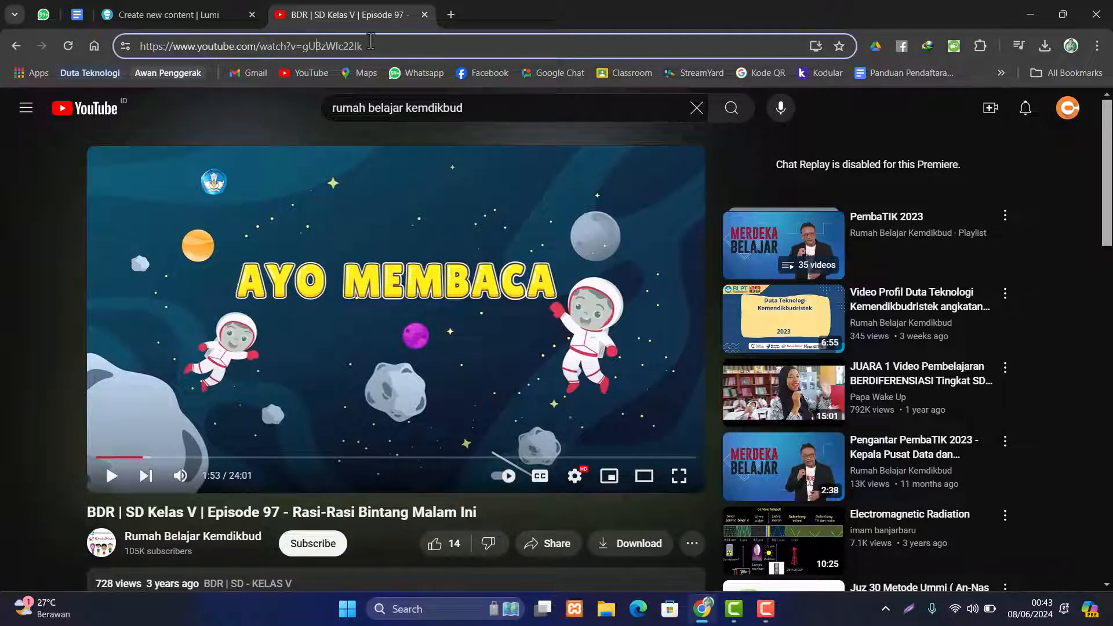
key("ctrl+a")
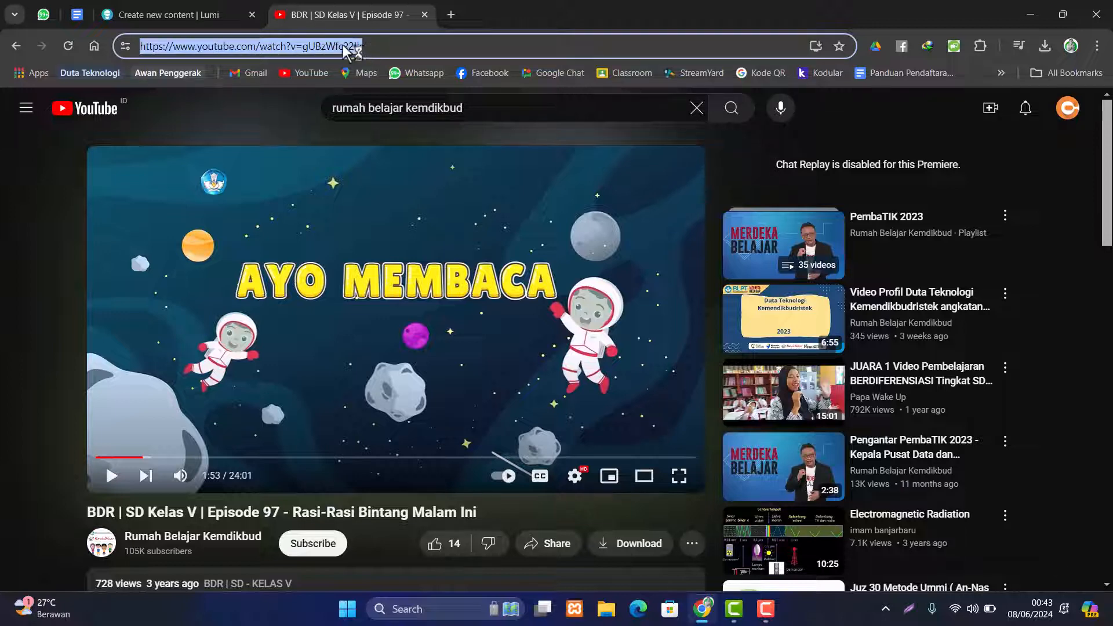
right_click(346, 49)
left_click(408, 180)
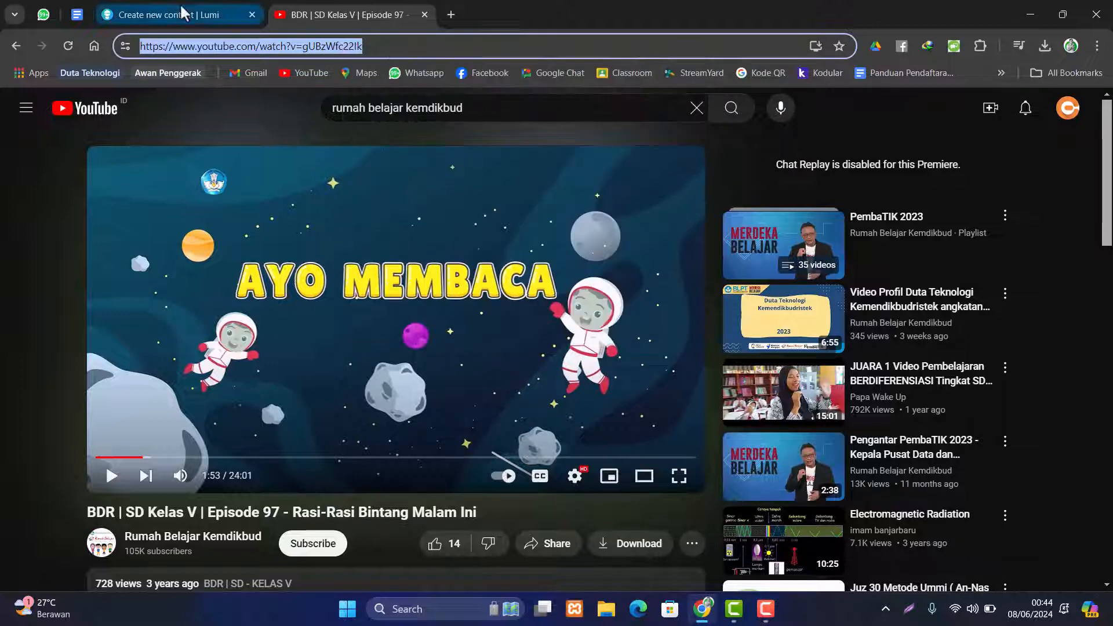
left_click(183, 13)
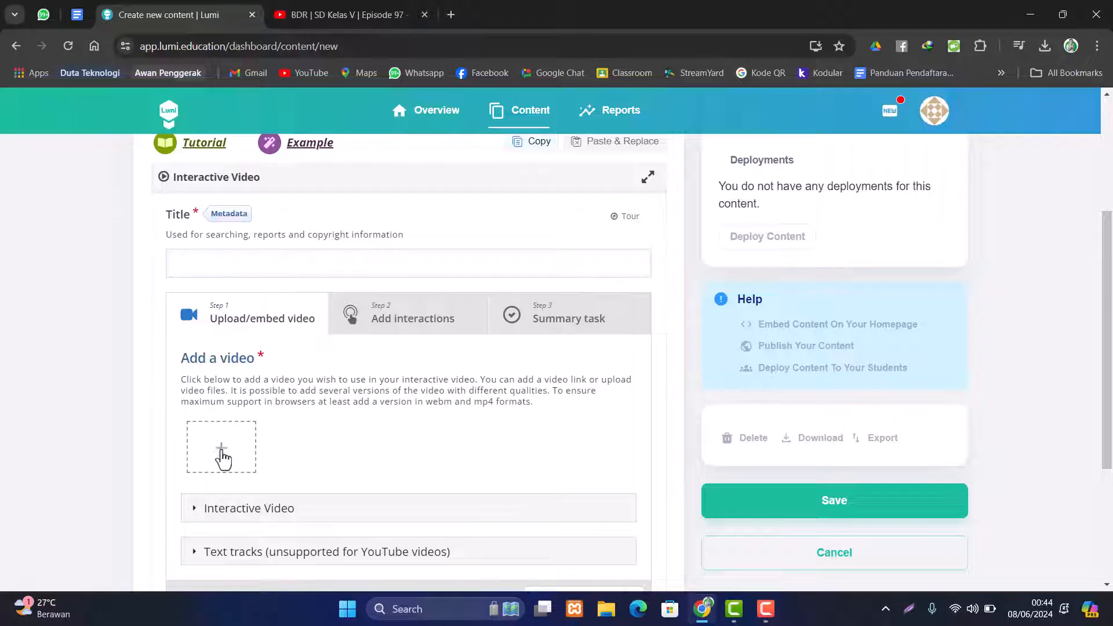
- Paste the copied YouTube link into the Add a video field and insert it
scroll(236, 446, "down", 1)
left_click(220, 377)
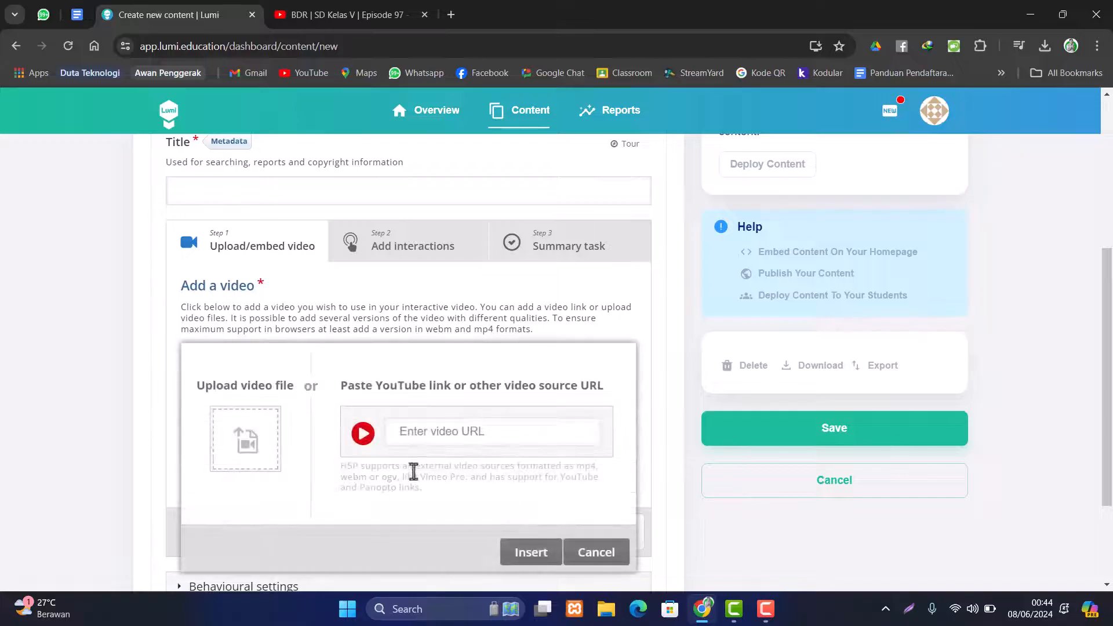
left_click(425, 431)
key("ctrl+v")
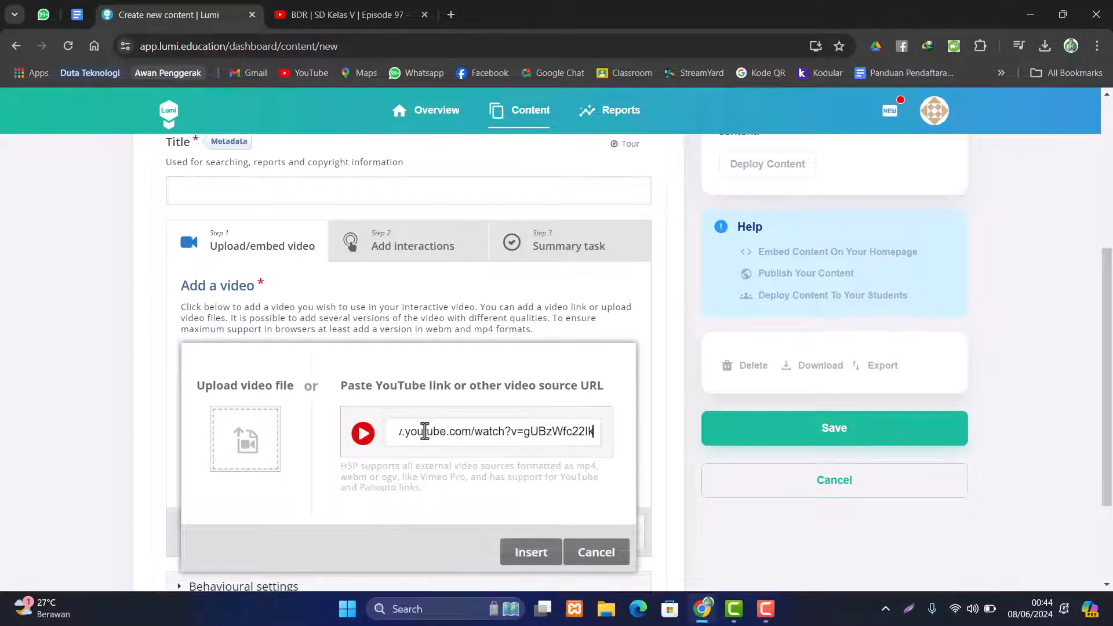
left_click(530, 552)
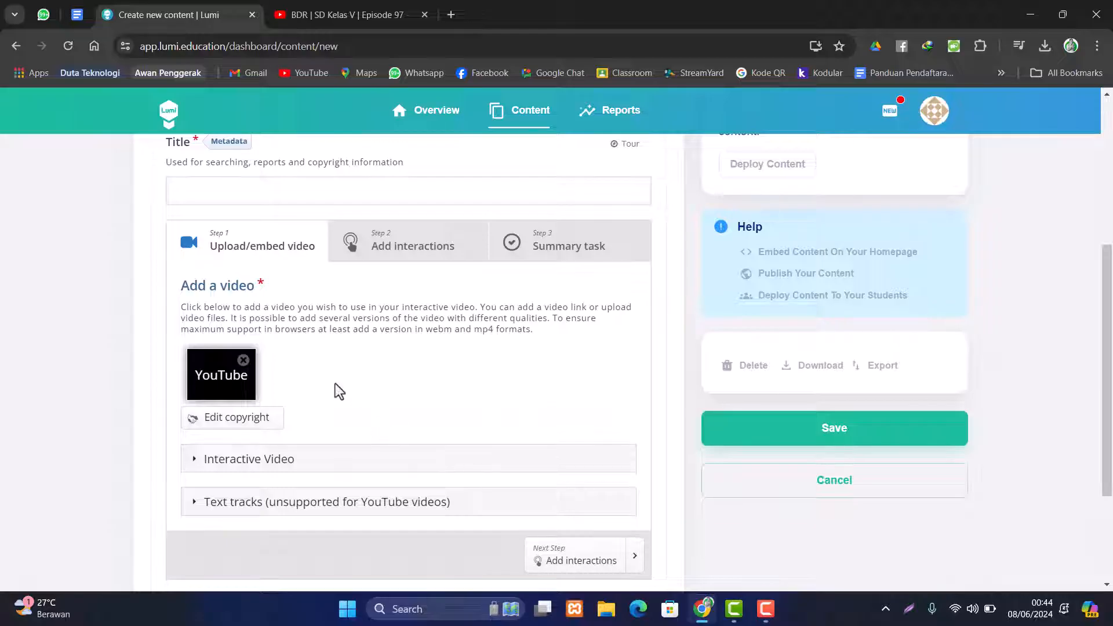
scroll(336, 384, "up", 1)
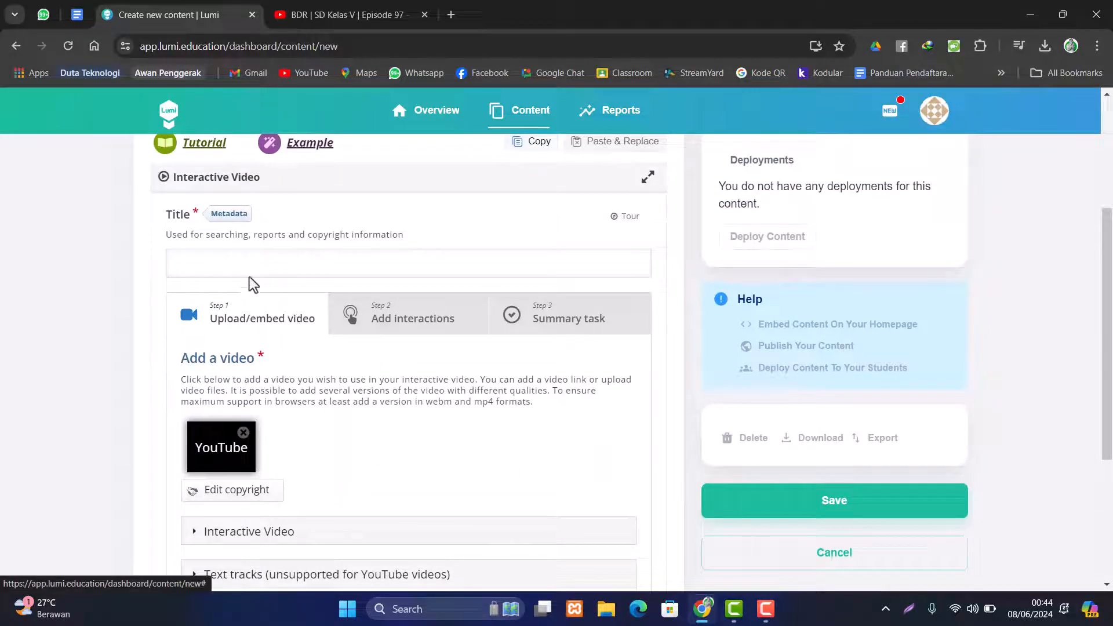
- Enter 'Rasi Bintang' as the content title after checking the YouTube video's name
left_click(242, 261)
left_click(354, 16)
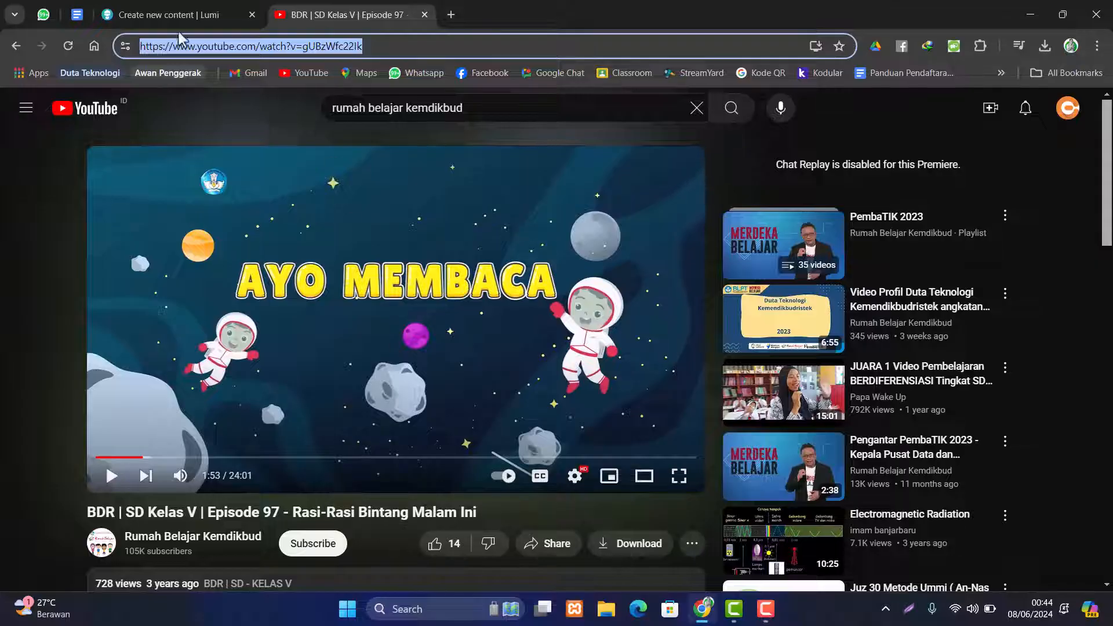
left_click(177, 16)
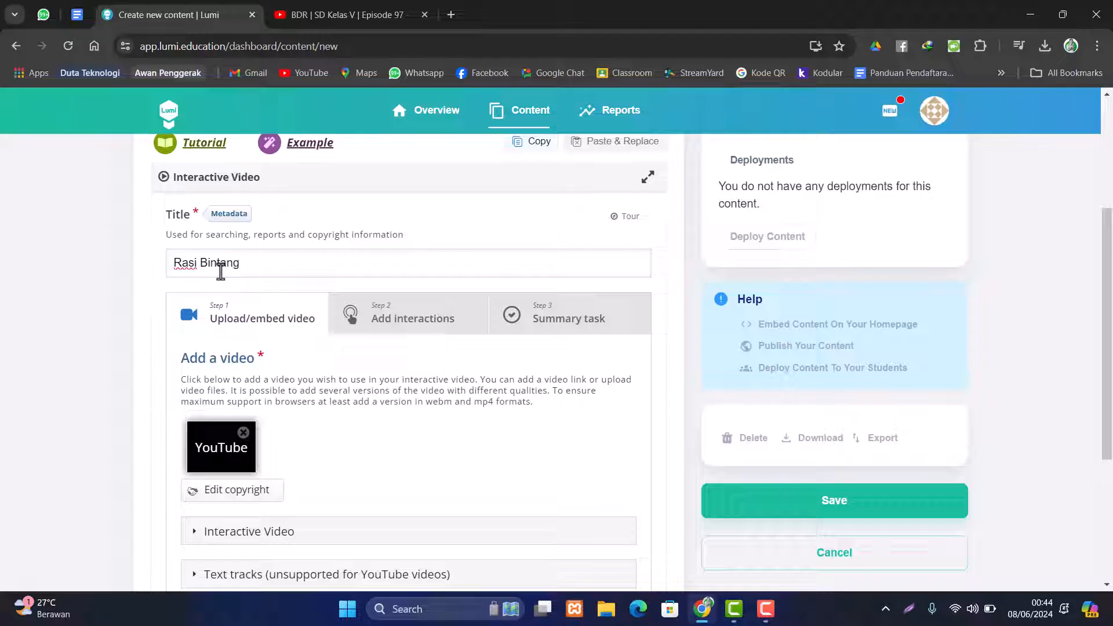
scroll(267, 360, "down", 4)
scroll(356, 337, "up", 3)
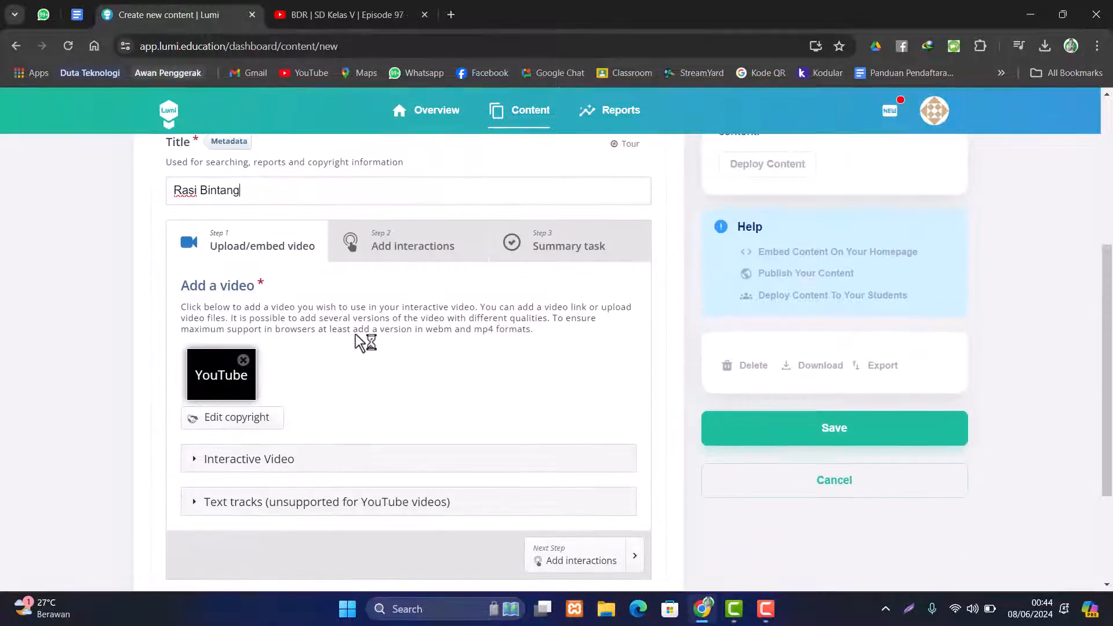
scroll(381, 376, "up", 1)
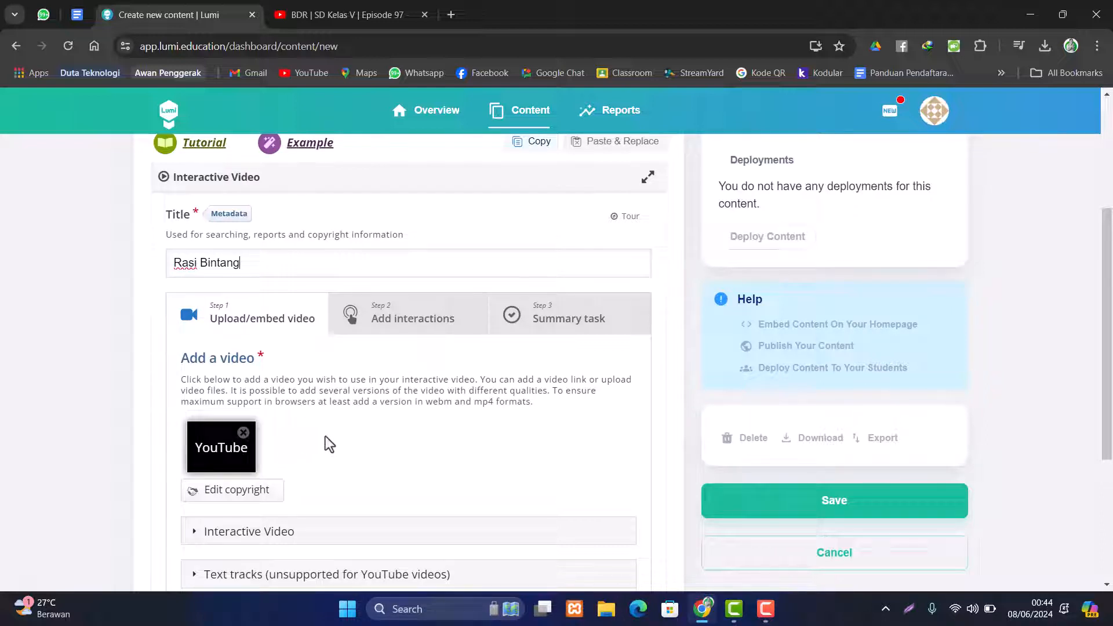
scroll(342, 438, "up", 1)
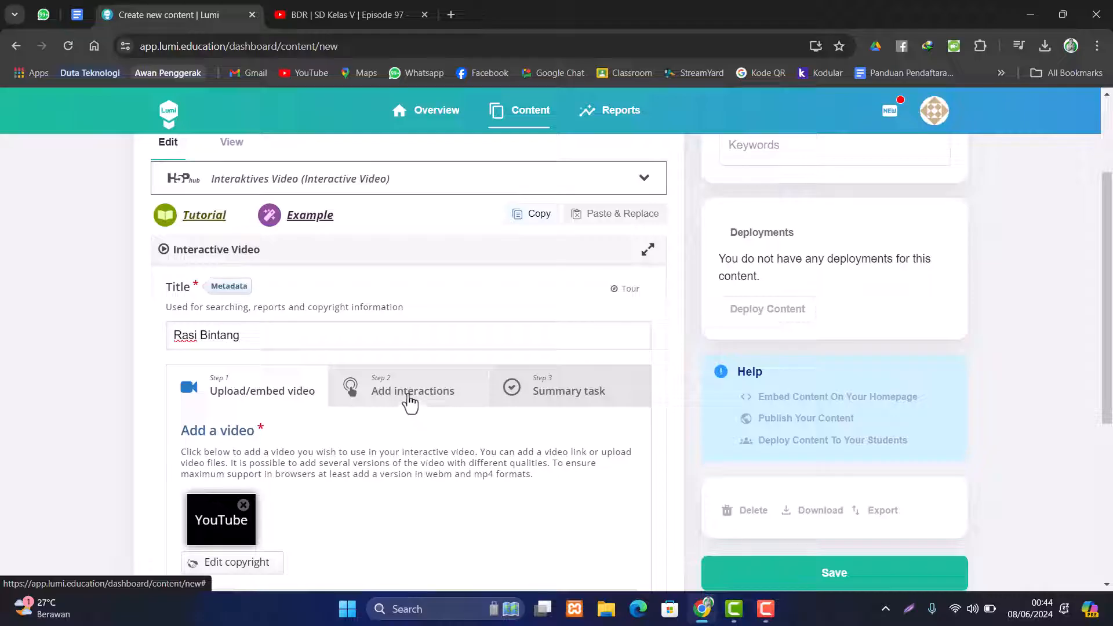
- Switch to Step 2 Add interactions and play the preview, skimming forward to about 3:32
left_click(410, 400)
scroll(377, 385, "down", 3)
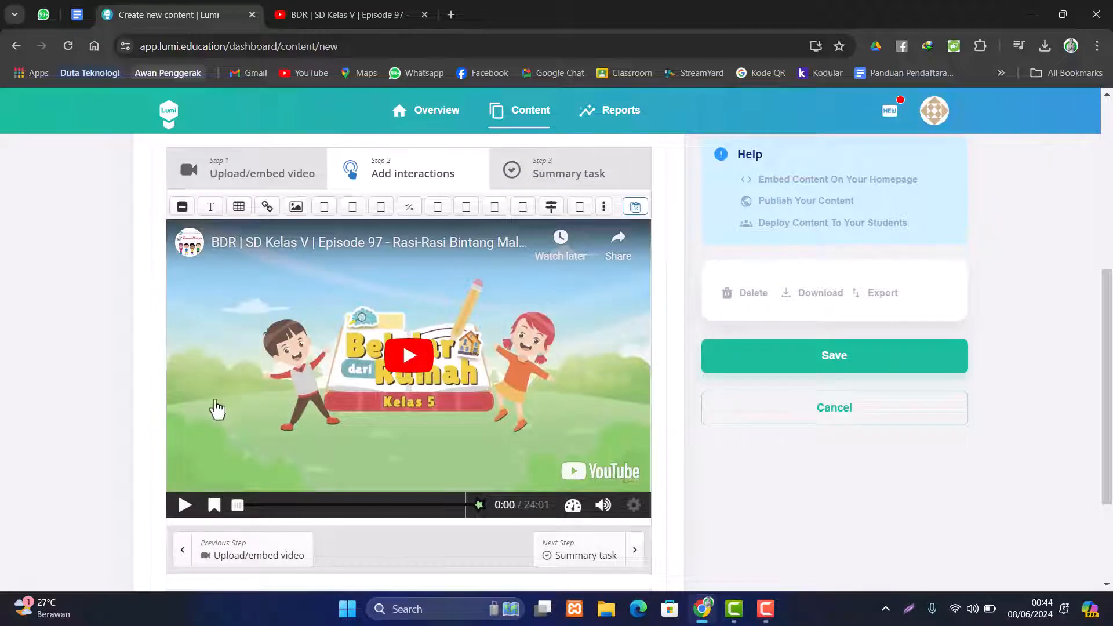
left_click(184, 507)
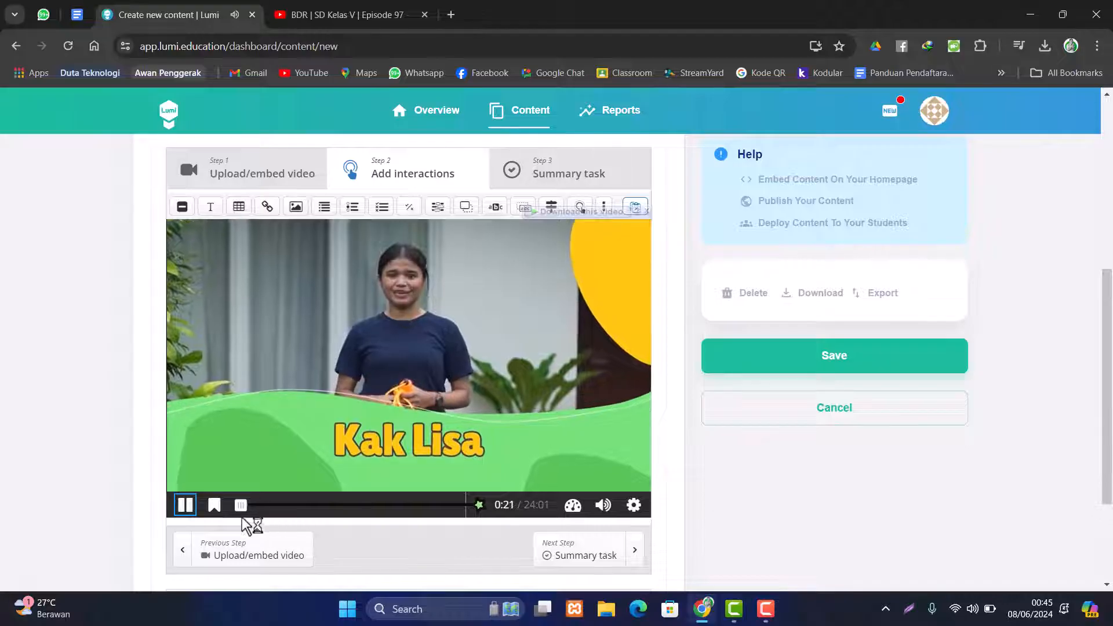
left_click_drag(243, 514, 258, 522)
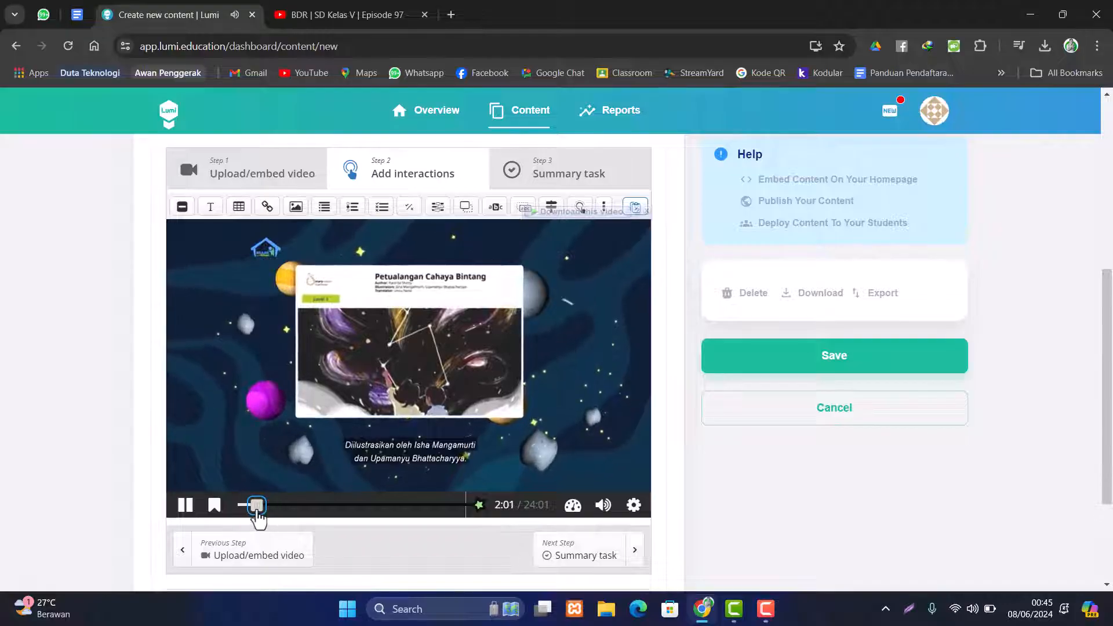
left_click_drag(256, 514, 263, 510)
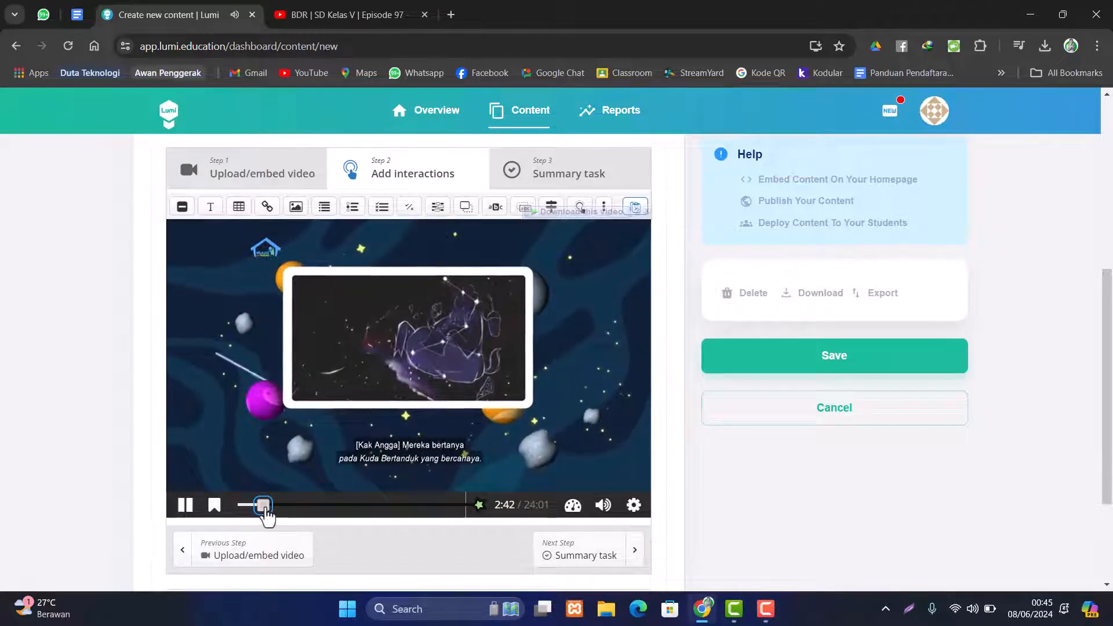
left_click_drag(269, 516, 260, 516)
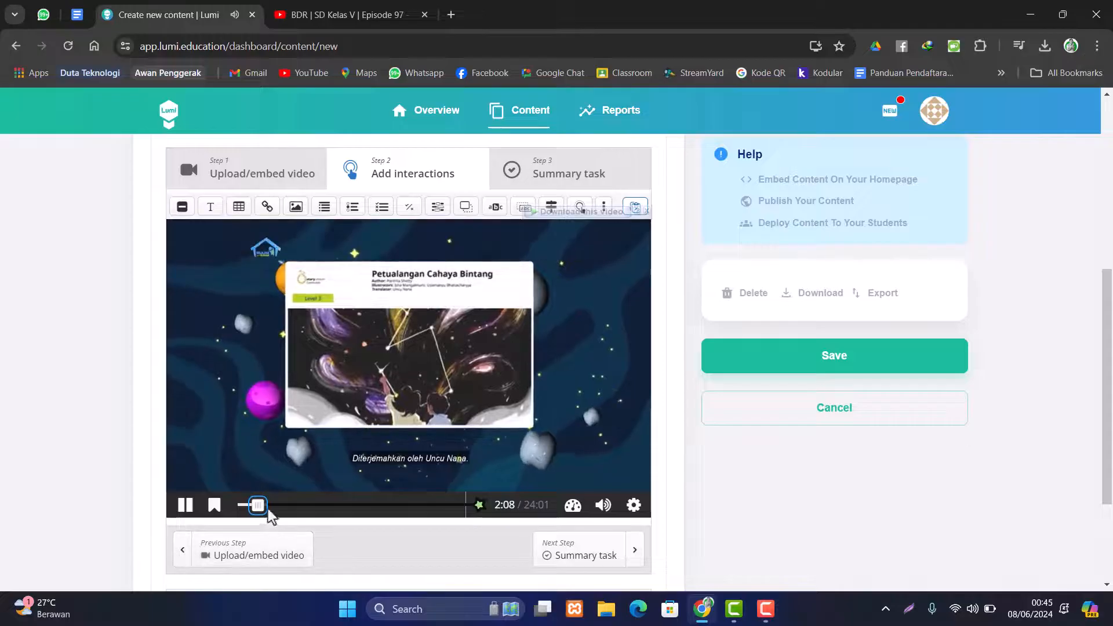
left_click_drag(257, 506, 271, 505)
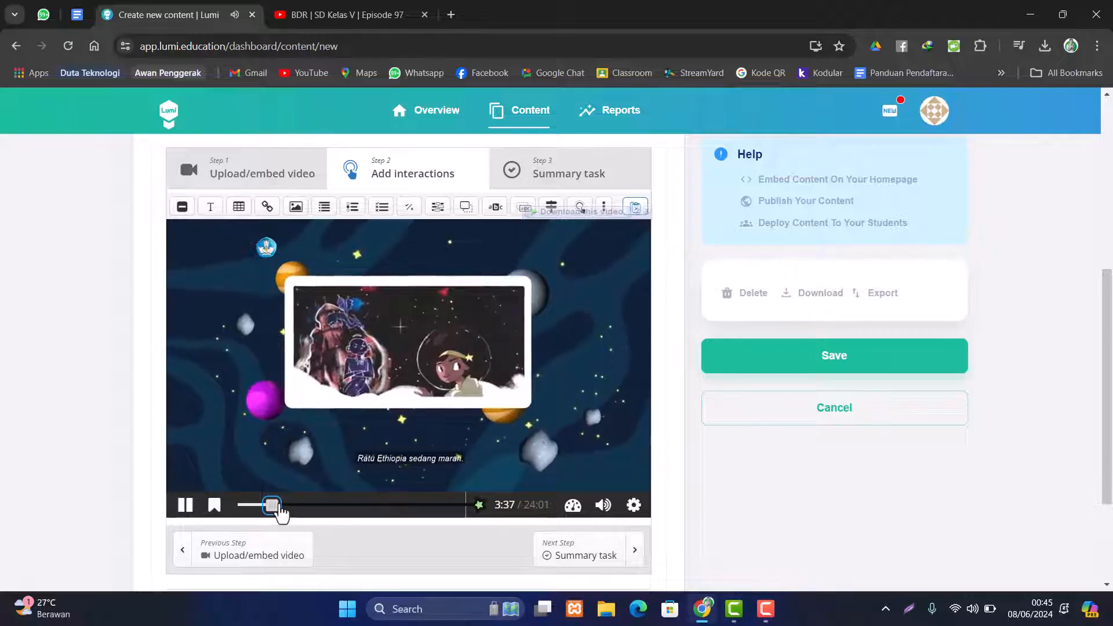
- Pause the video at 8:18, where Menanggapi Bacaan starts, and pick the True/False Question tool
left_click(288, 505)
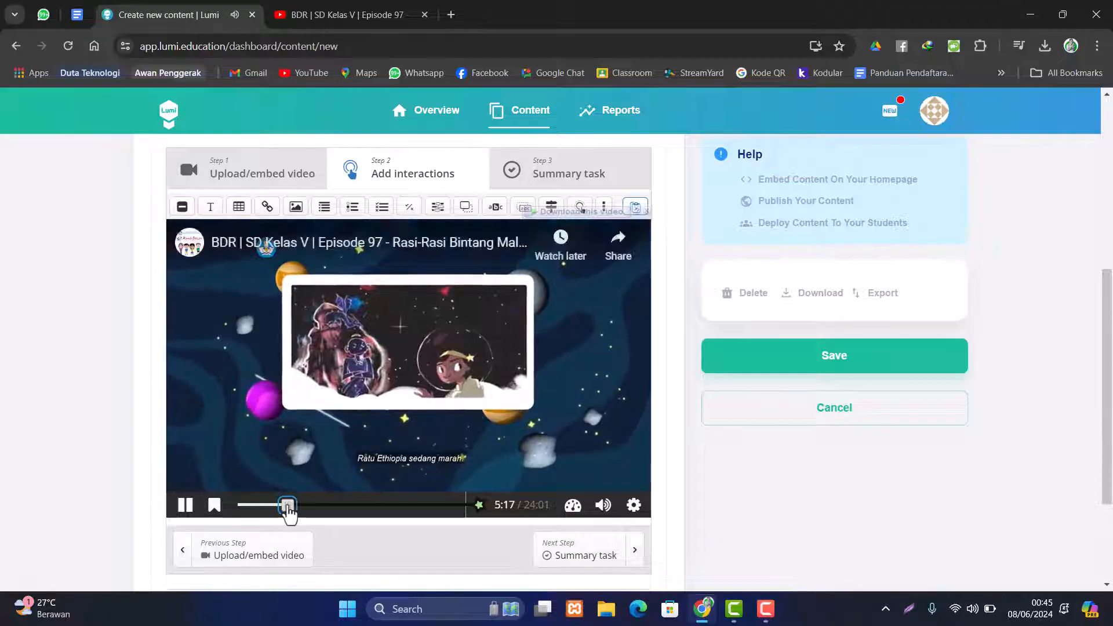
left_click(620, 393)
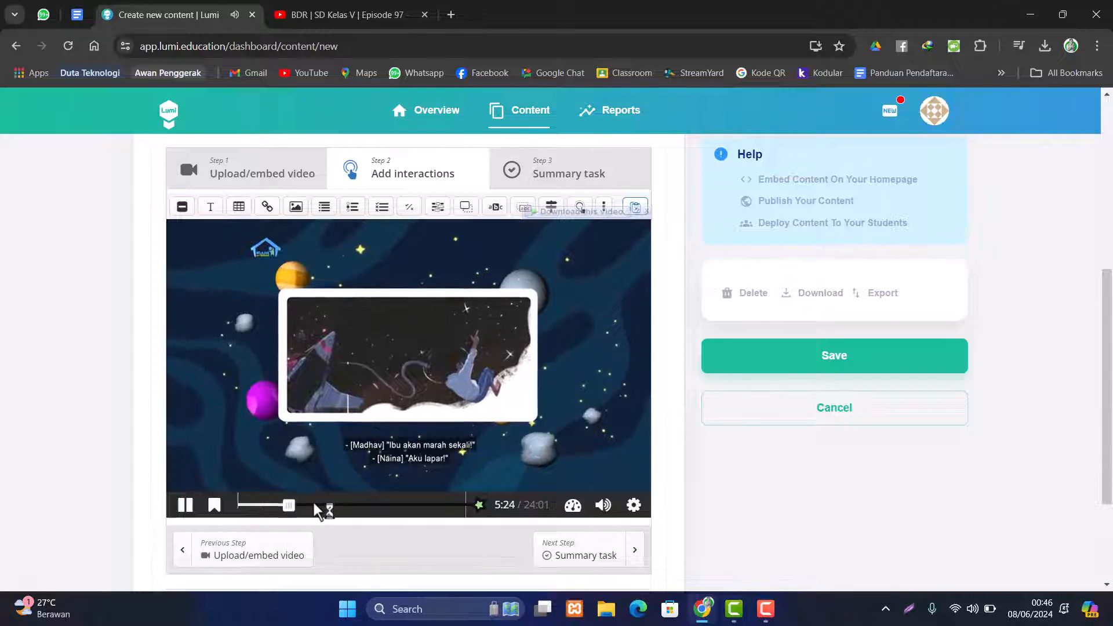
left_click(314, 504)
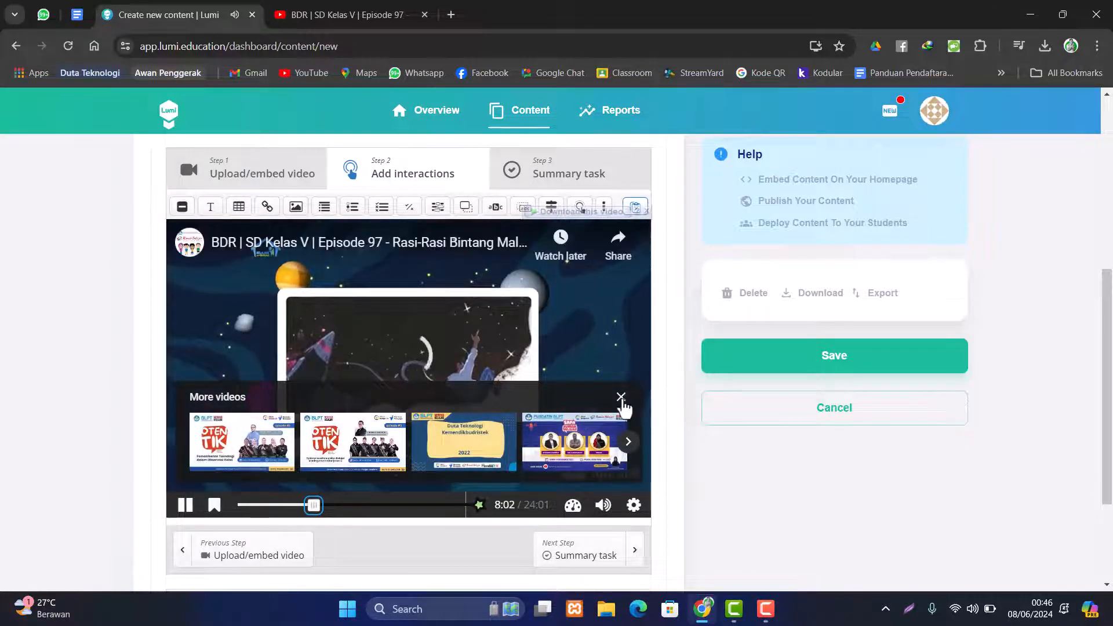
left_click(621, 397)
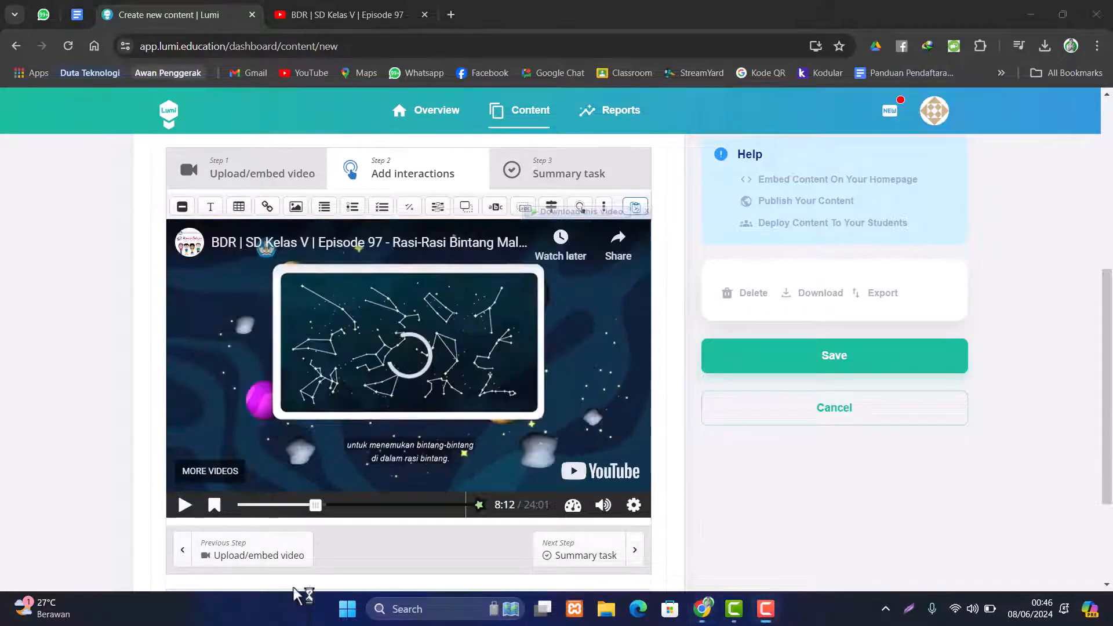
left_click(184, 505)
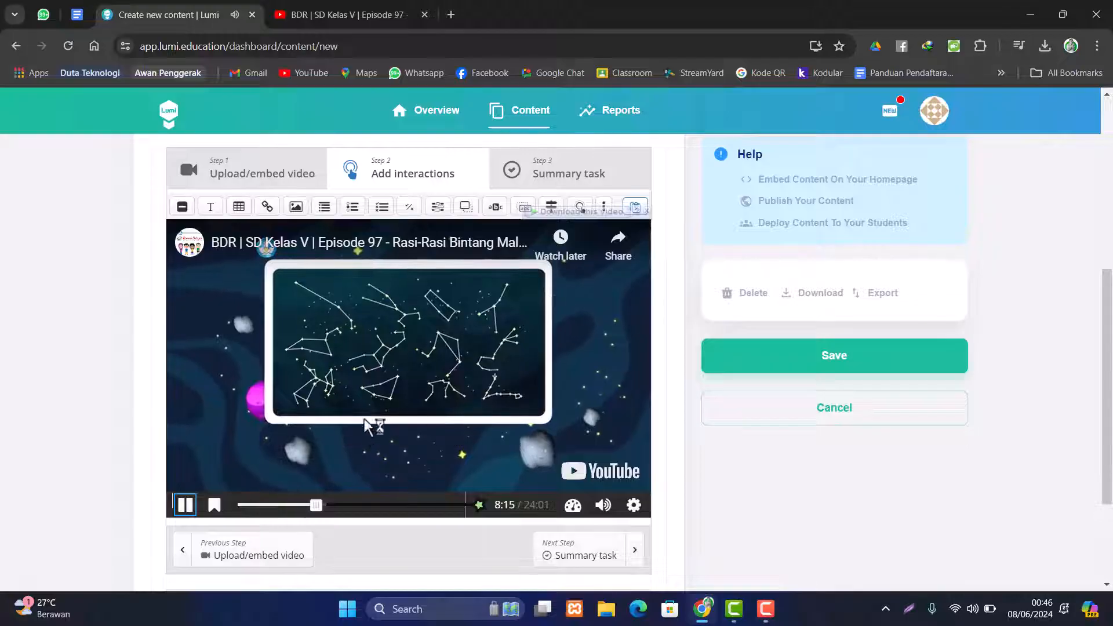
left_click(185, 507)
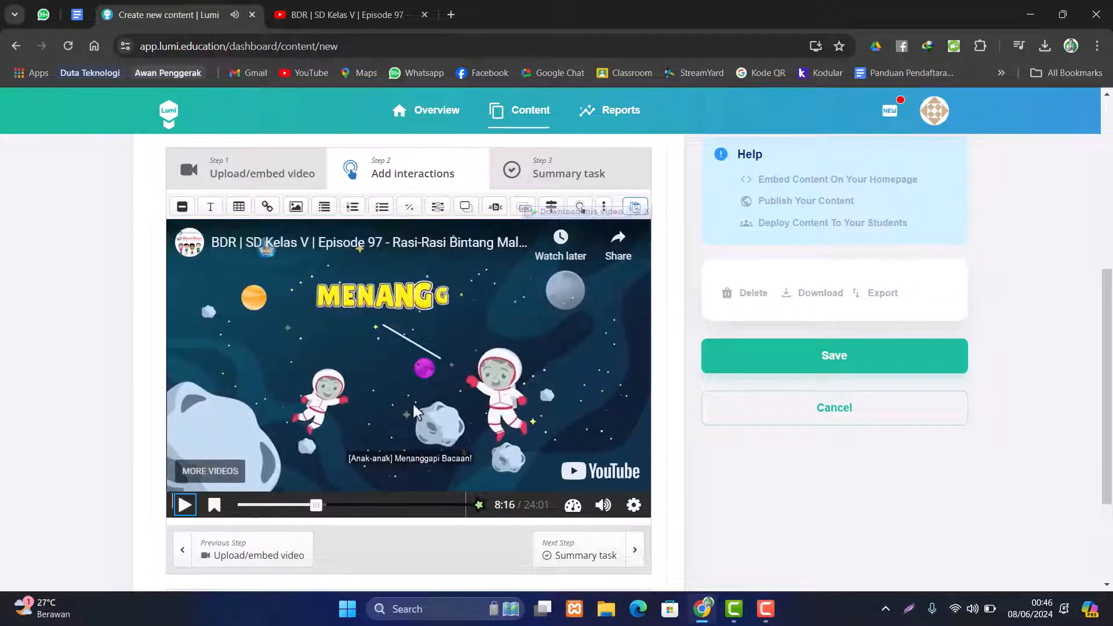
left_click(184, 505)
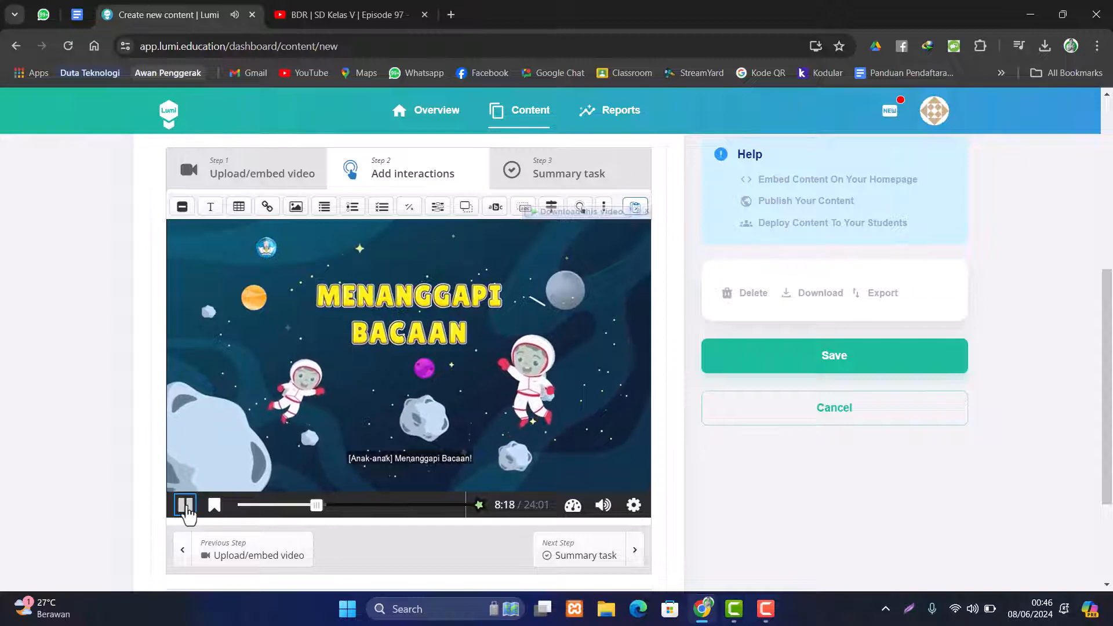
left_click(185, 508)
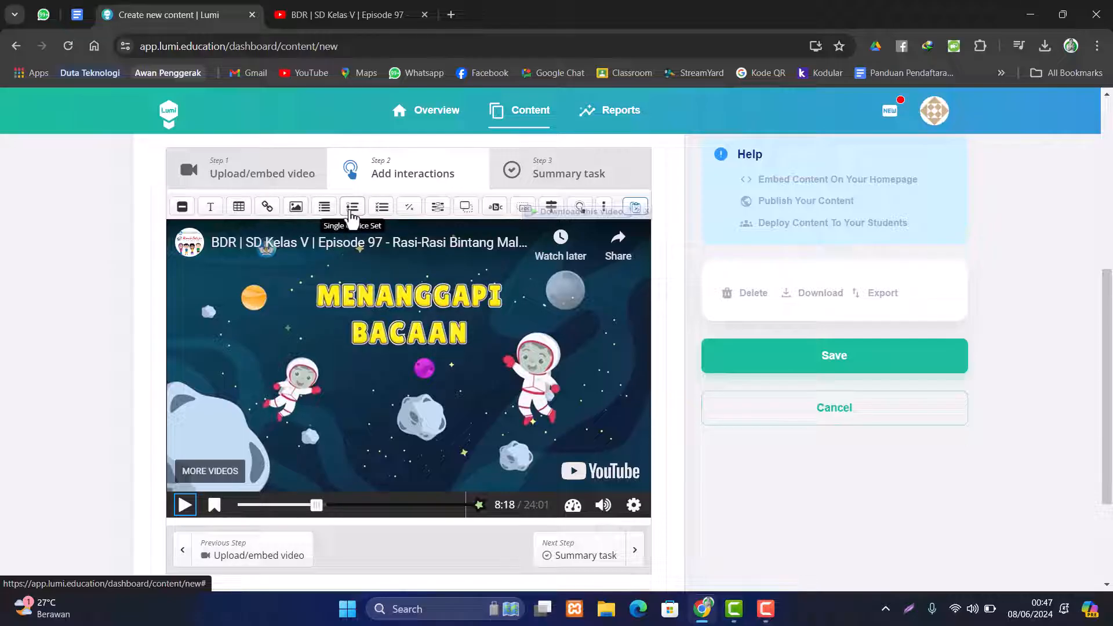
left_click(409, 209)
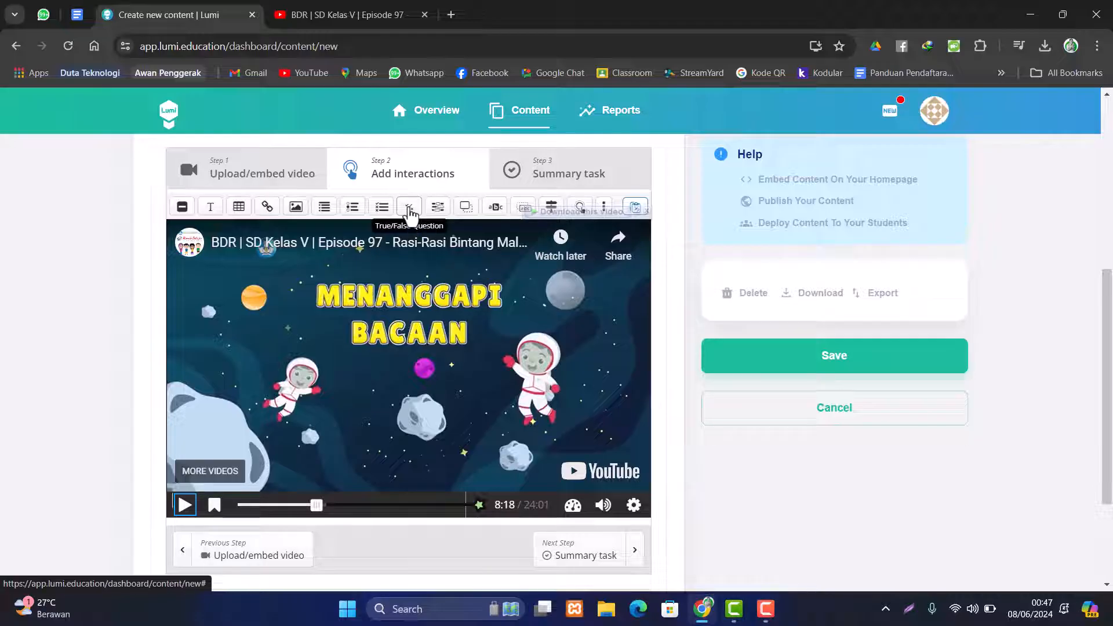
- Add a video-pausing True/False question at 8:18 labelled 'Kerjakan soal berikut!'
left_click(410, 213)
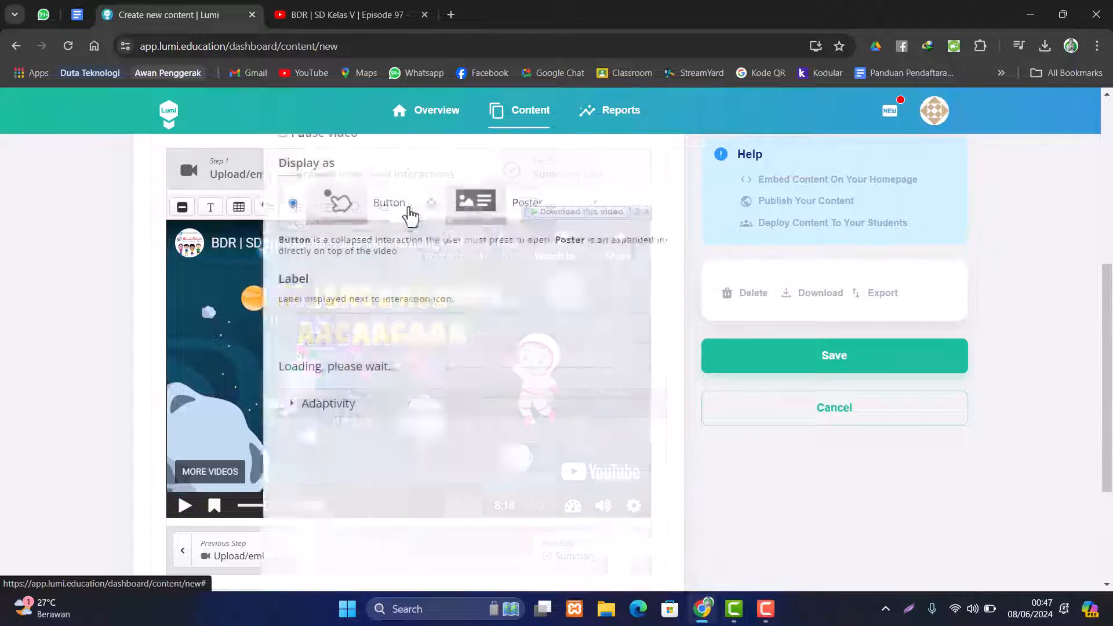
scroll(419, 308, "up", 3)
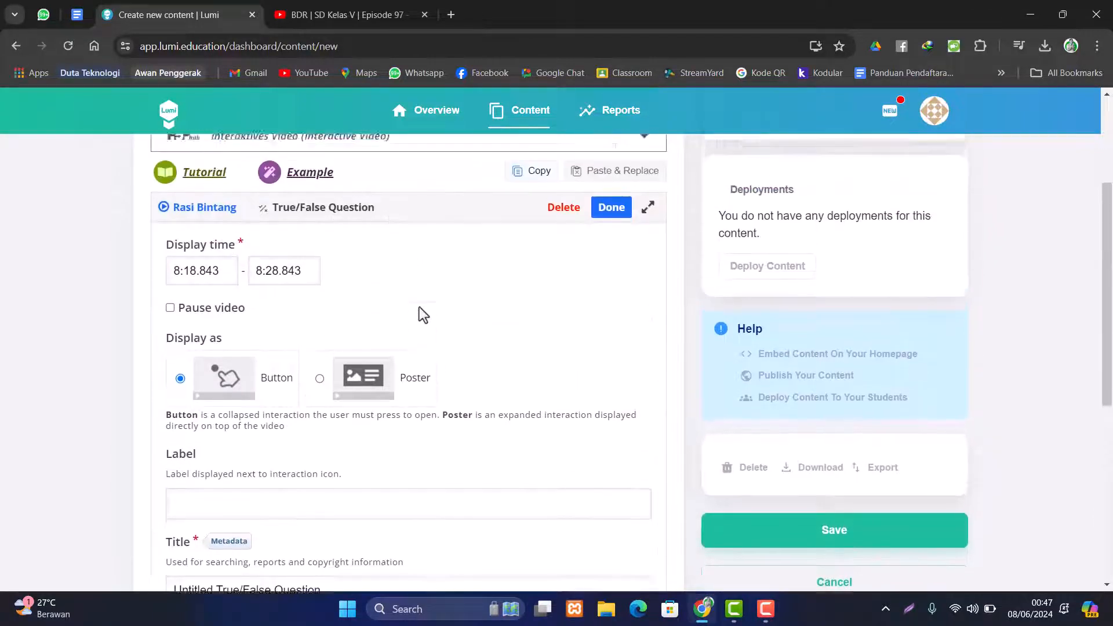
scroll(420, 307, "down", 3)
scroll(420, 304, "up", 3)
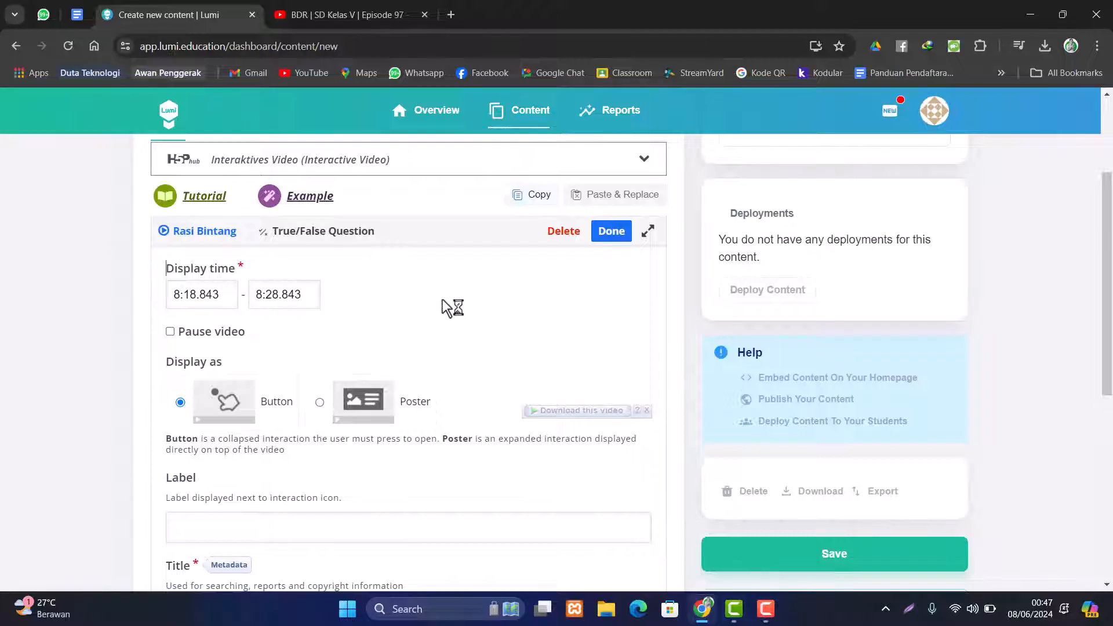
left_click(170, 332)
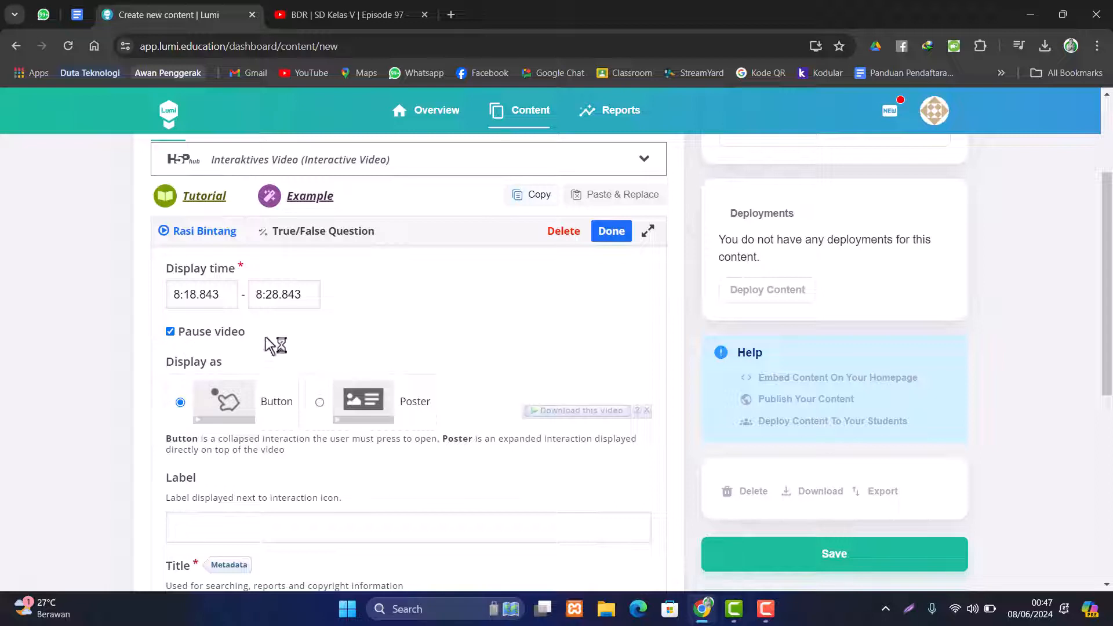
scroll(270, 342, "down", 2)
scroll(269, 336, "down", 1)
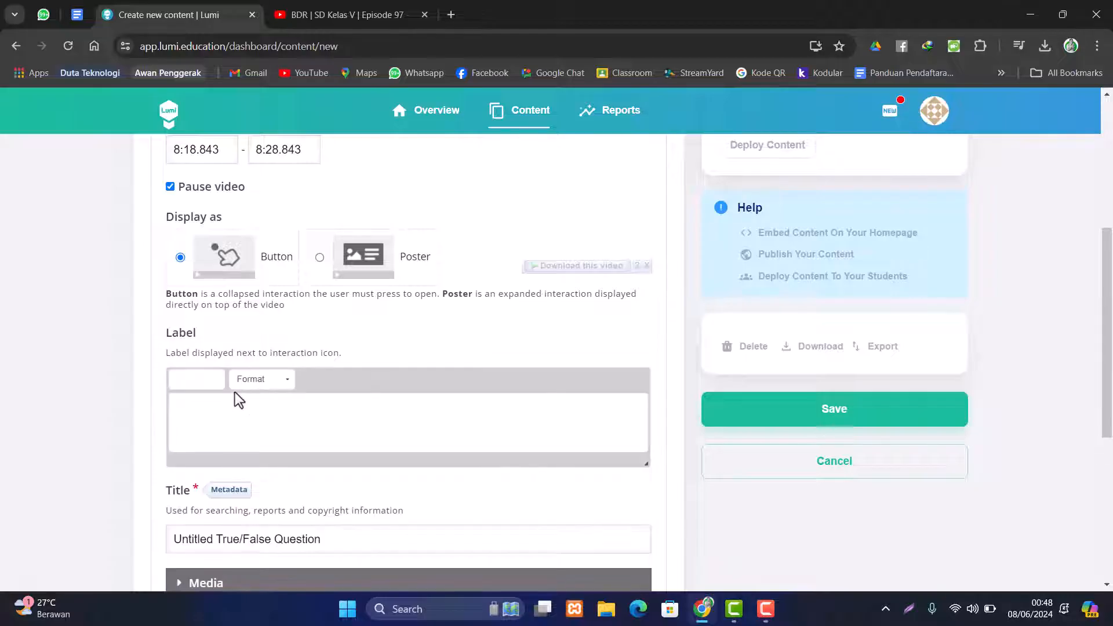
type("K")
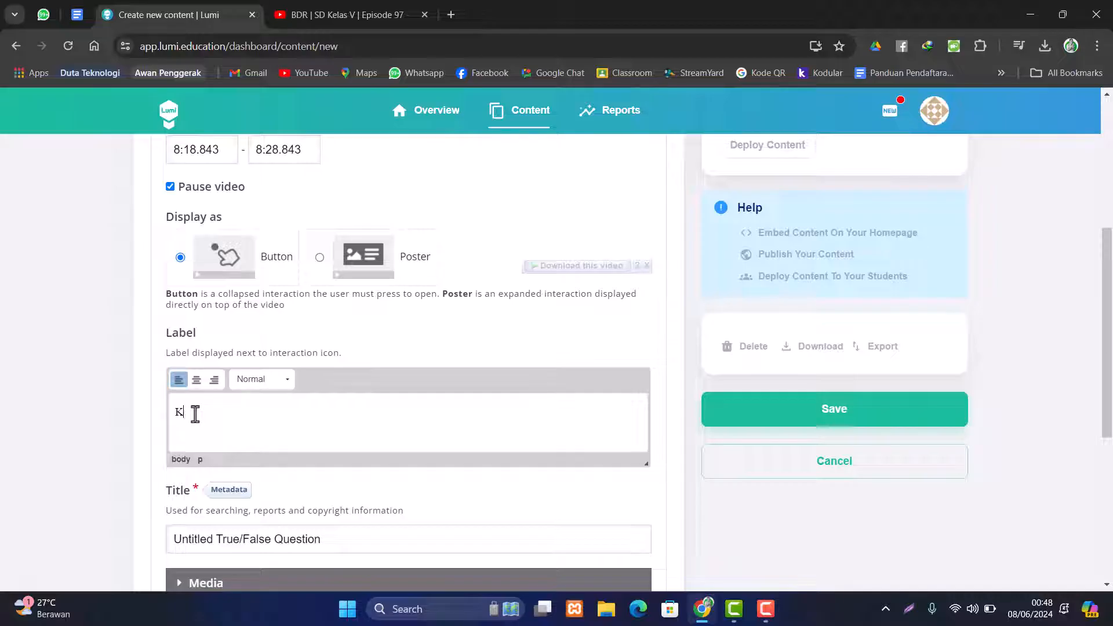
type("erjakan soal berikut!")
- Rename the question's title from Untitled to 'True/False Question 1'
scroll(252, 415, "down", 2)
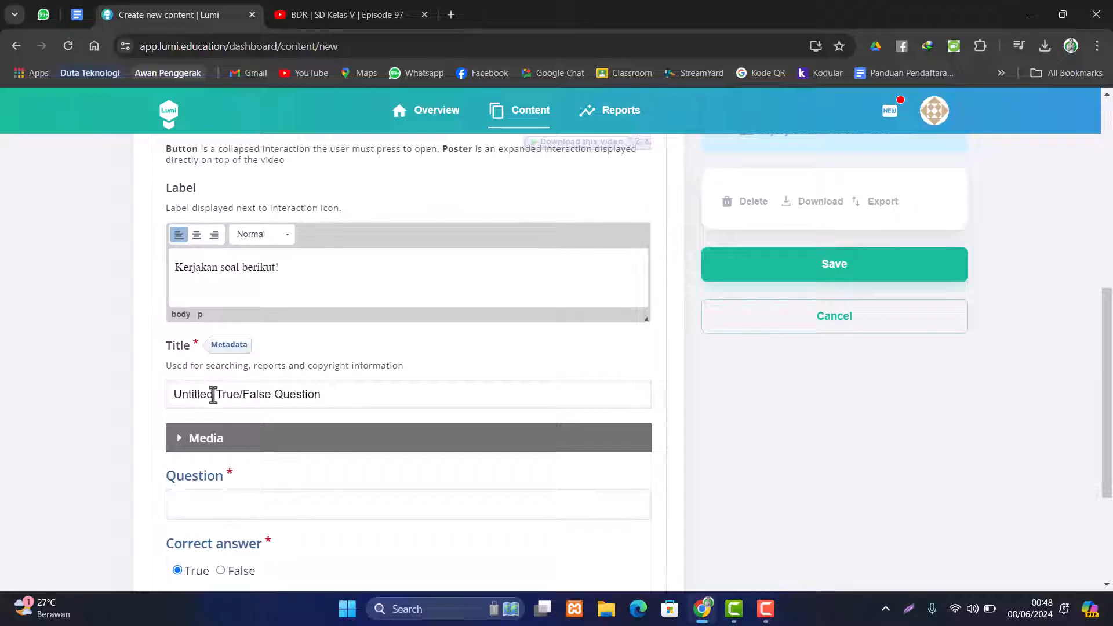
left_click_drag(217, 396, 167, 394)
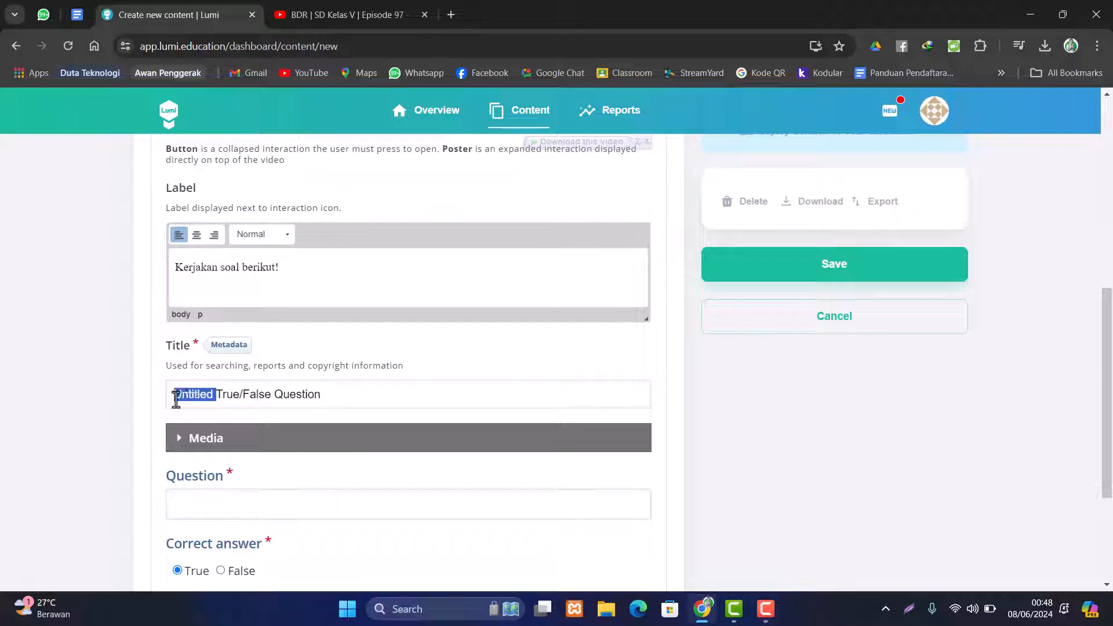
key("BackSpace")
left_click(318, 397)
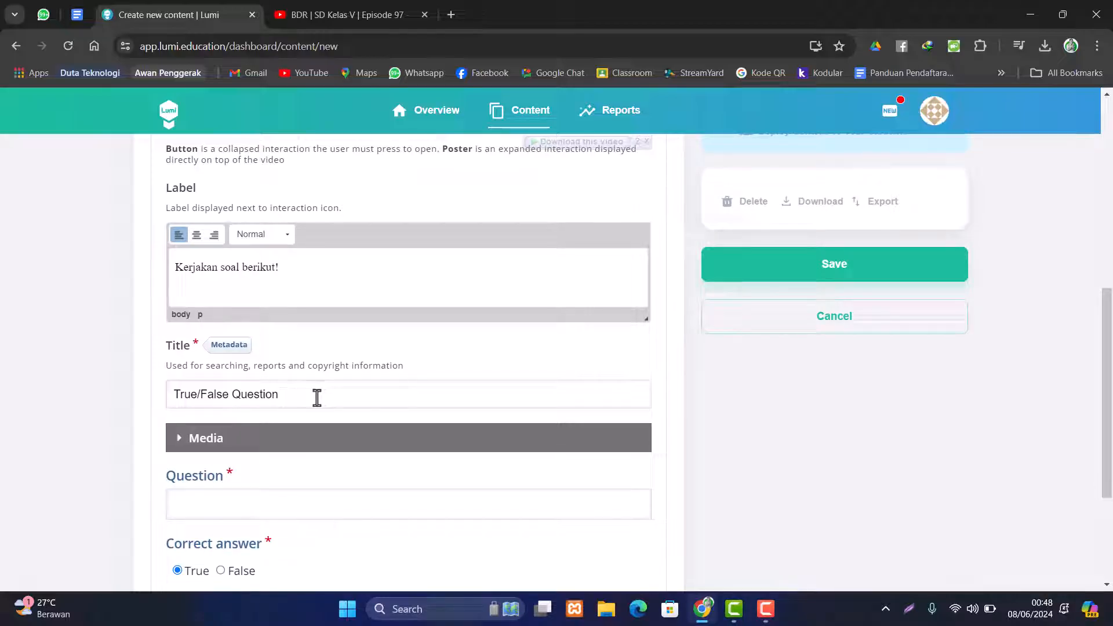
type("1")
- Enter the question 'Untuk melihat rasi bintang maka kita memerlukan peta bintang' with False as correct
left_click(228, 508)
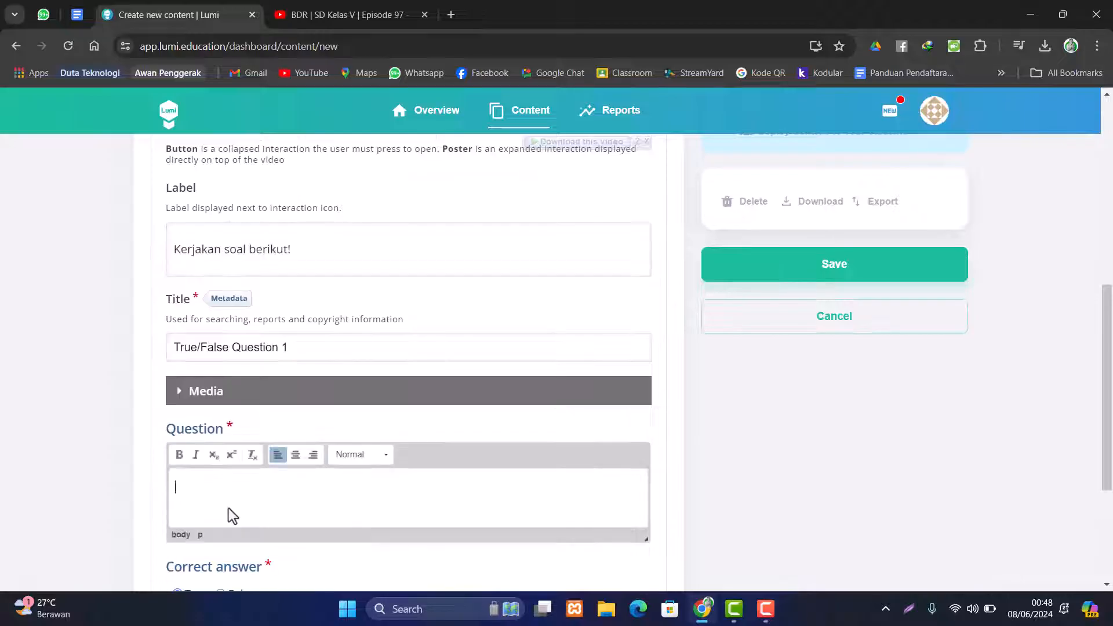
type("Untuk melihat rasi bi")
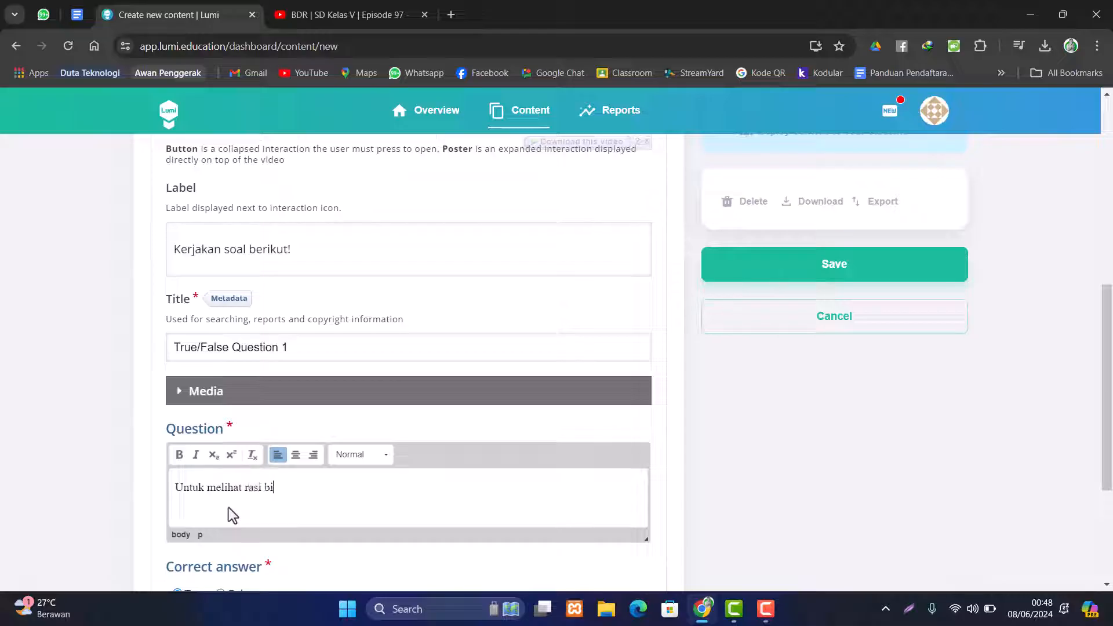
type("ntang maka kita meme")
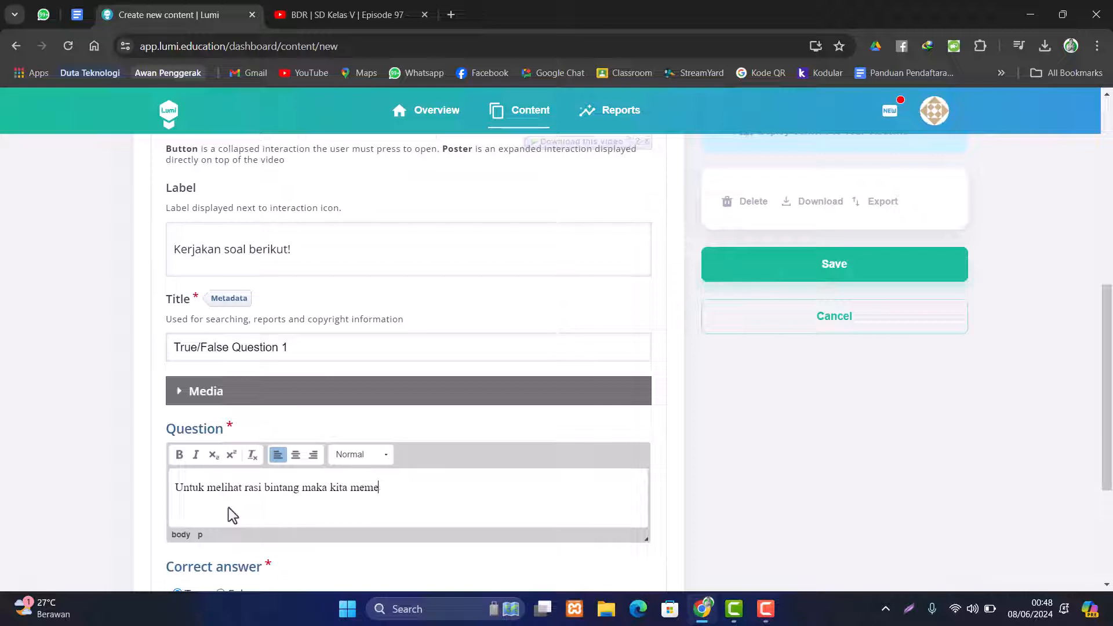
type("rlukan peta bintang.")
scroll(295, 484, "down", 3)
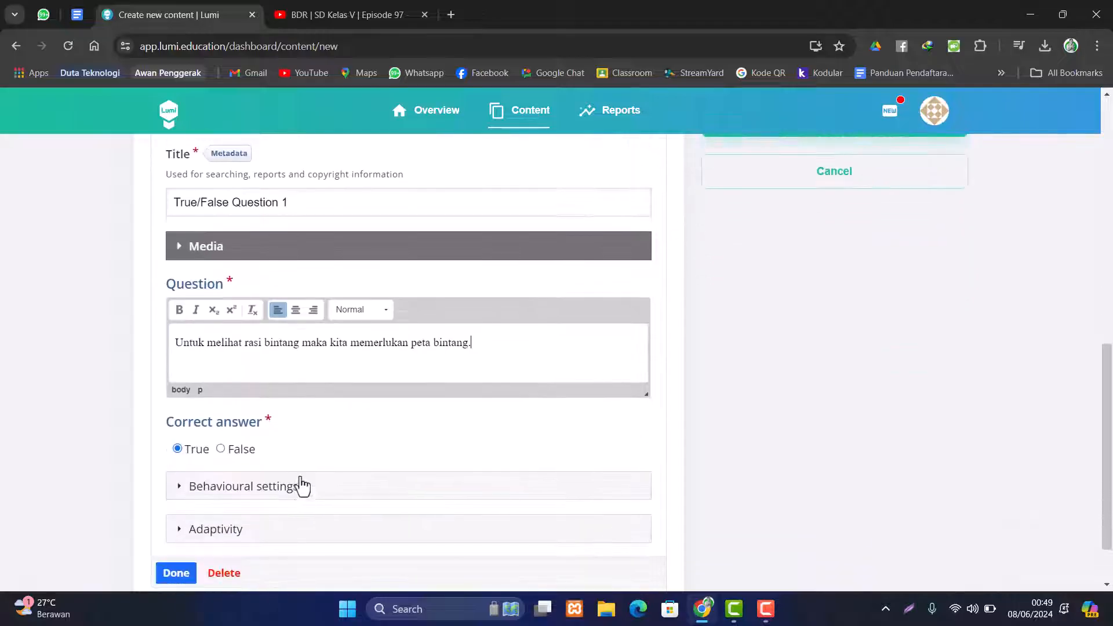
scroll(301, 485, "down", 1)
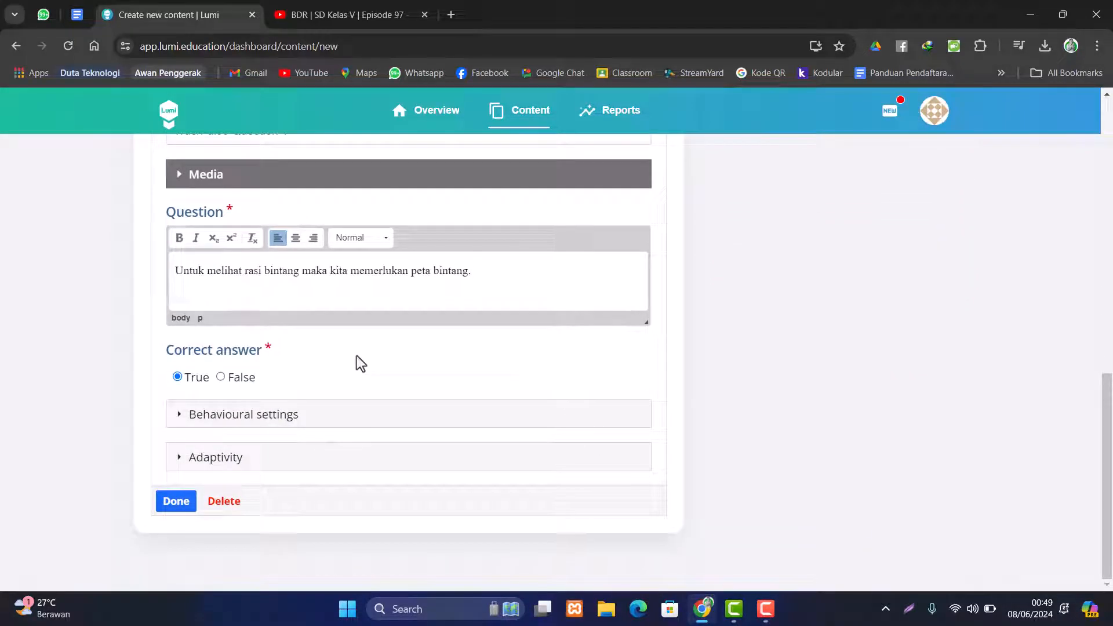
left_click(221, 378)
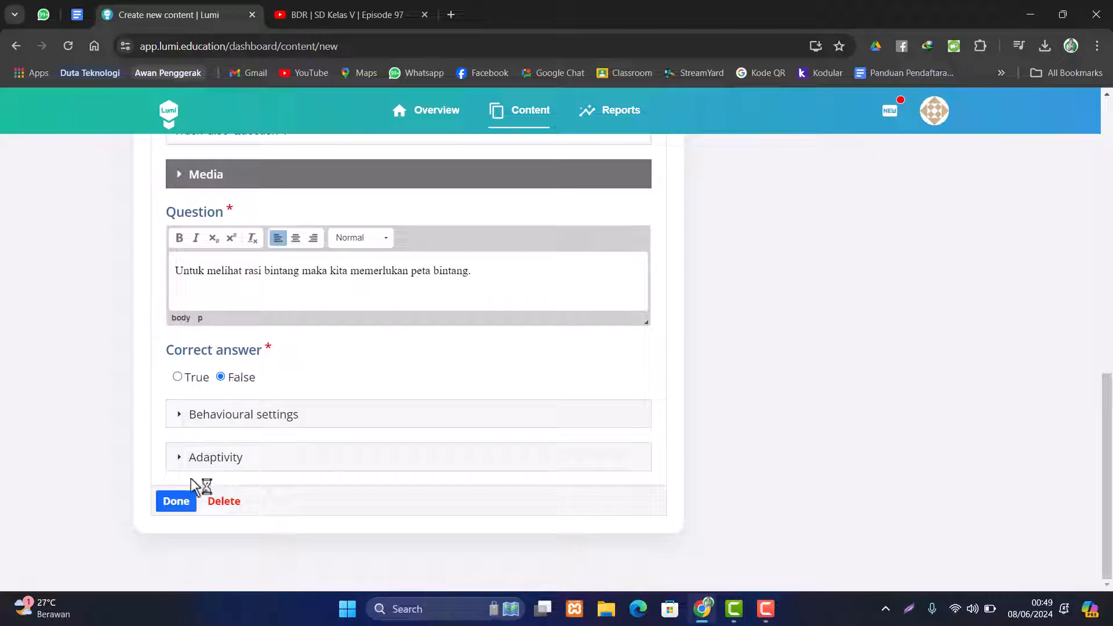
- Close the True/False question editor and drag the seek bar ahead to 13:20
left_click(179, 503)
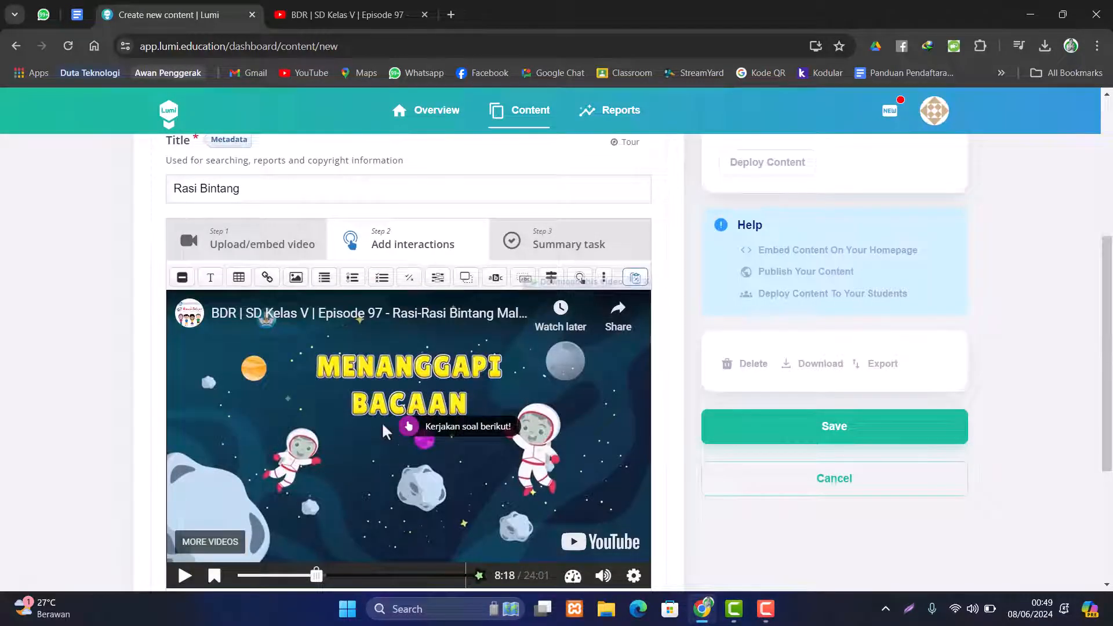
scroll(382, 425, "down", 1)
left_click_drag(452, 357, 409, 397)
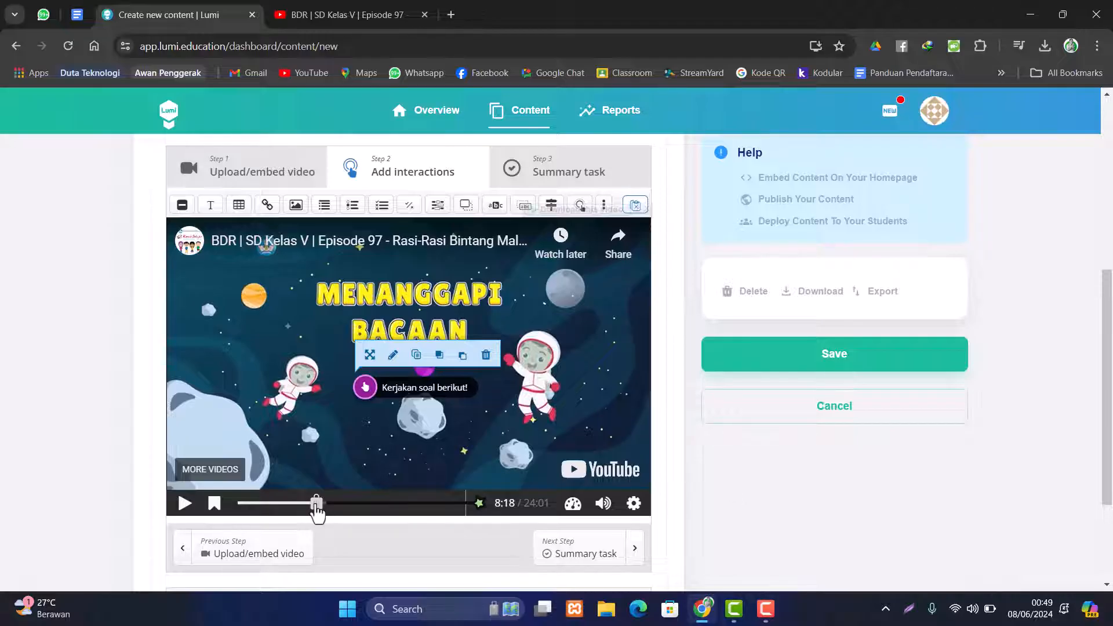
left_click_drag(318, 506, 347, 509)
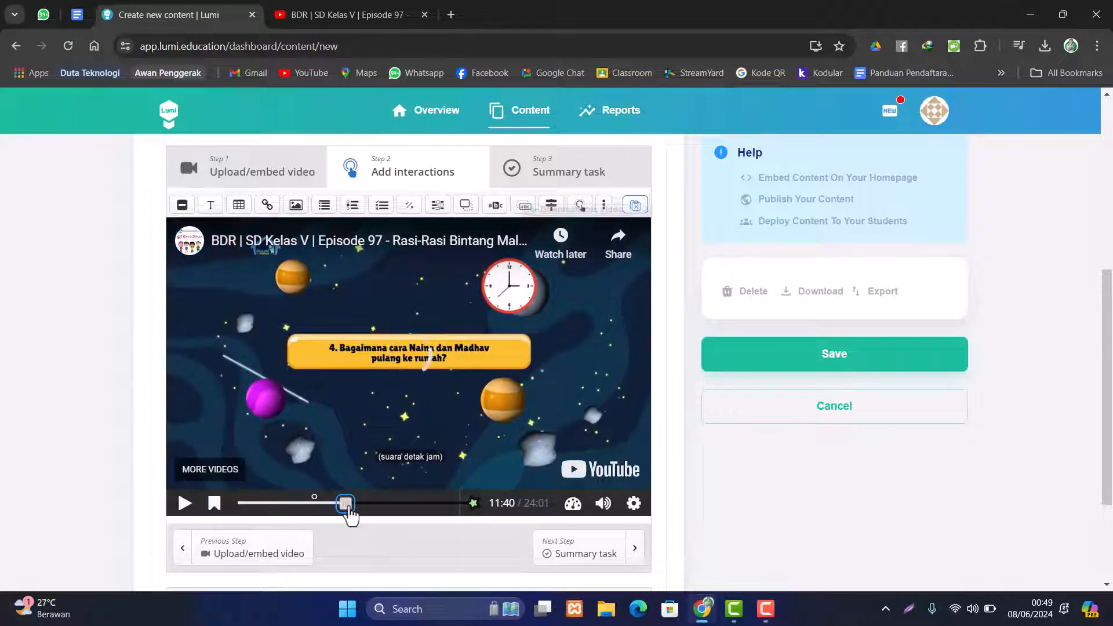
left_click_drag(348, 508, 365, 509)
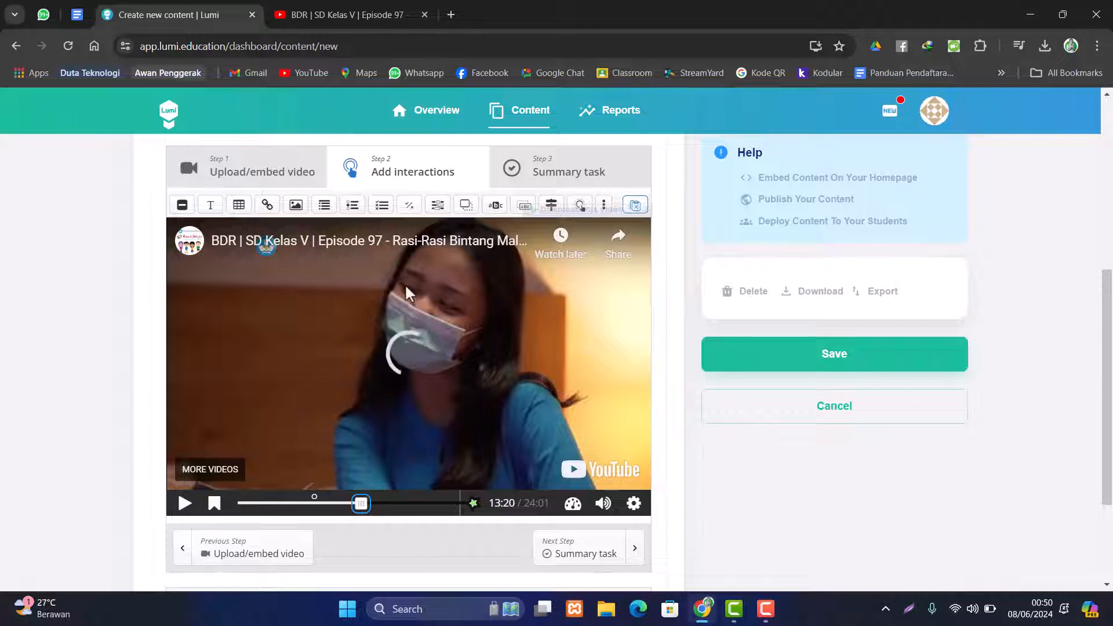
- Add a Multiple Choice question at 13:20, shown as a poster that pauses the video
left_click(377, 213)
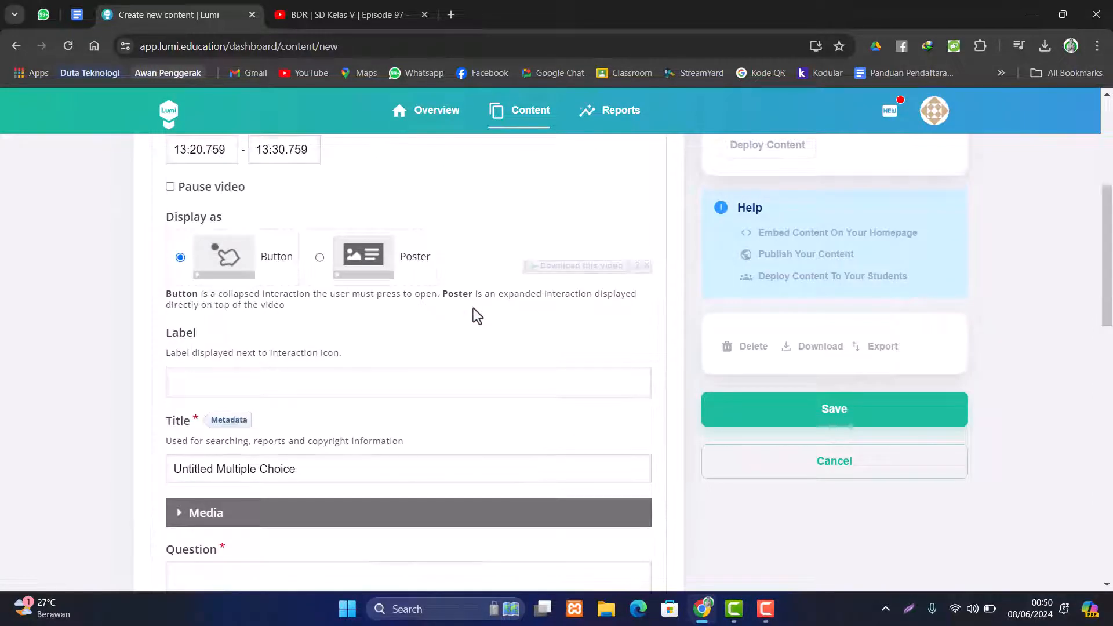
scroll(470, 318, "down", 3)
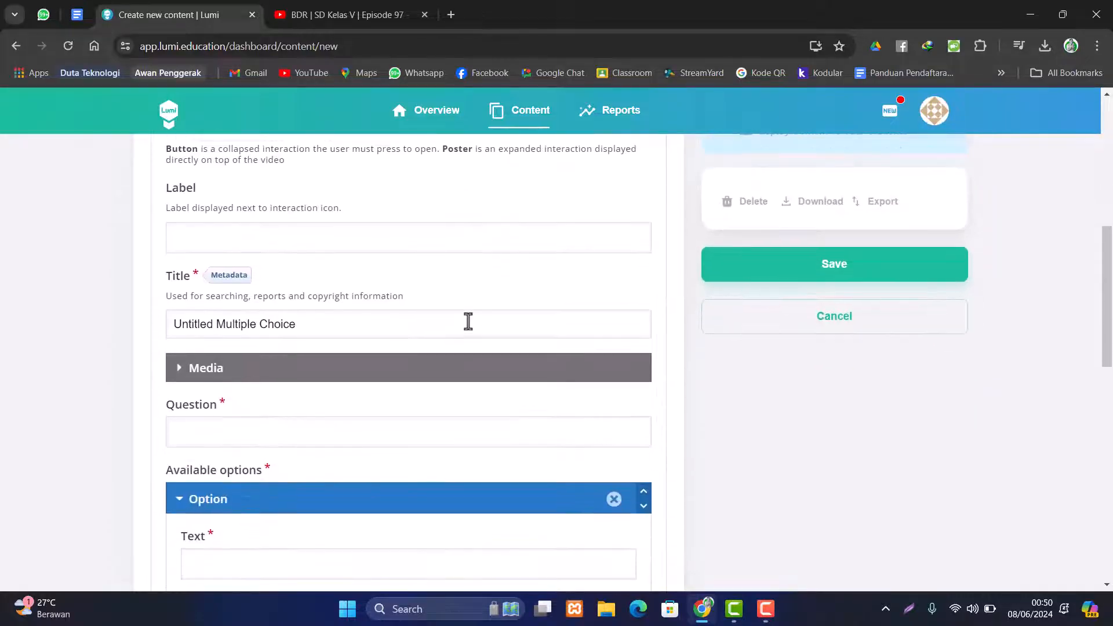
scroll(469, 319, "up", 7)
scroll(395, 319, "down", 4)
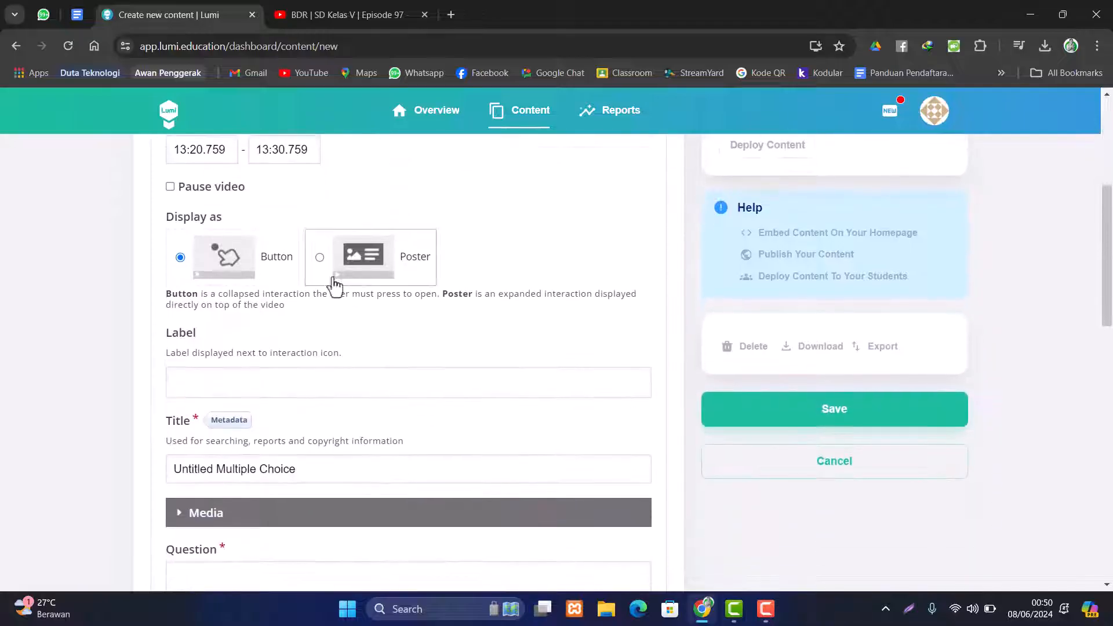
left_click(320, 257)
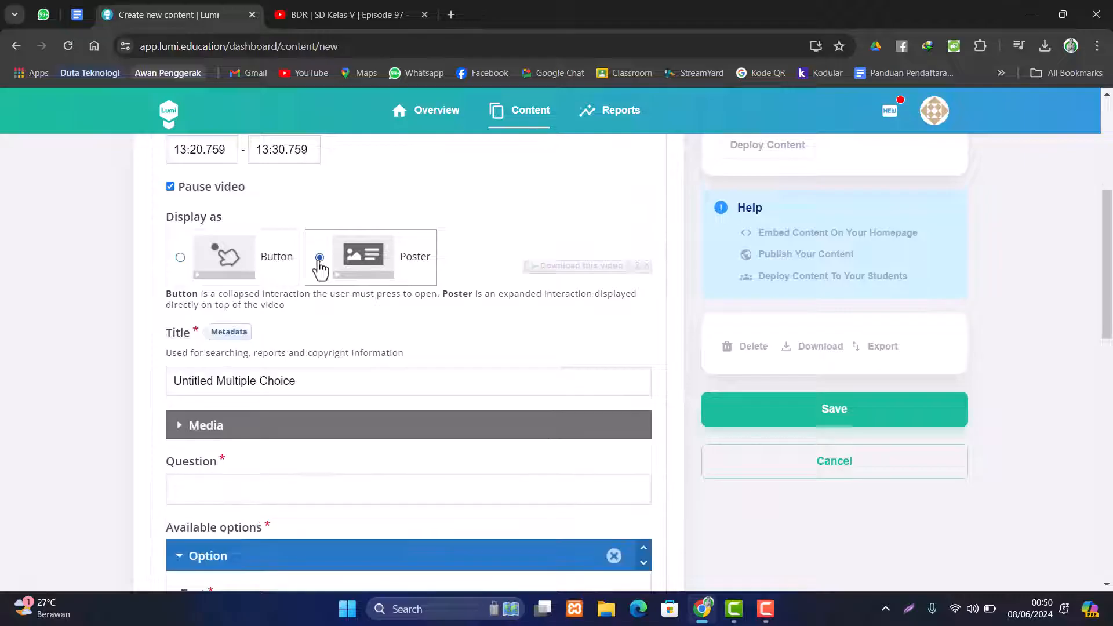
left_click(171, 188)
left_click(171, 187)
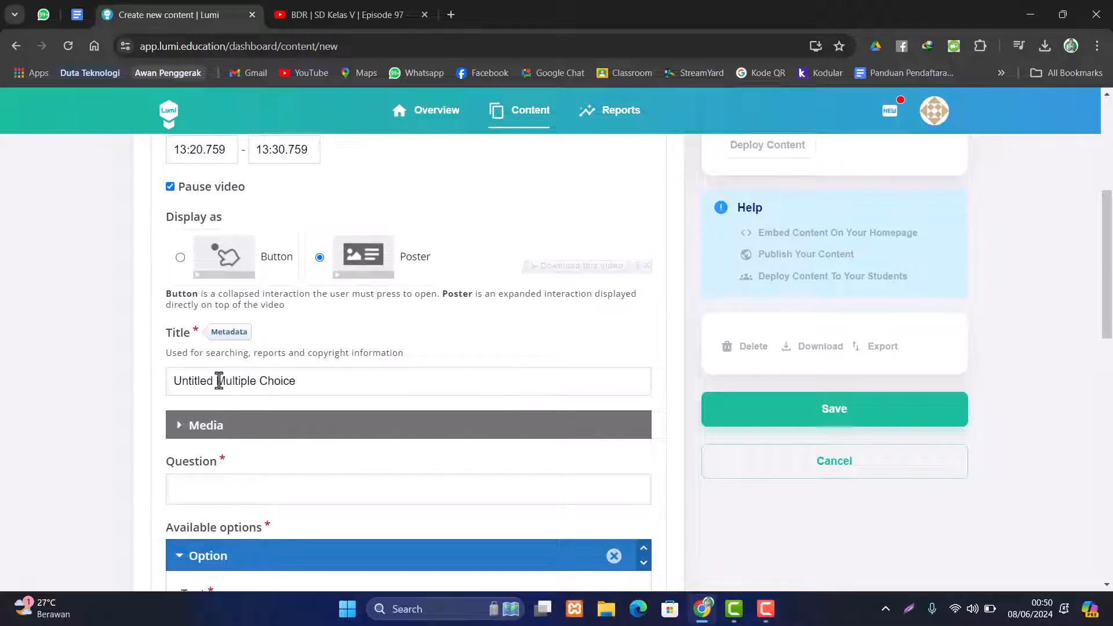
- Title it 'Multiple Choice 1' and type 'Salah satu rasi bintang yang biasa kita ketahui diantaranya adalah'
left_click_drag(217, 380, 165, 400)
key("BackSpace")
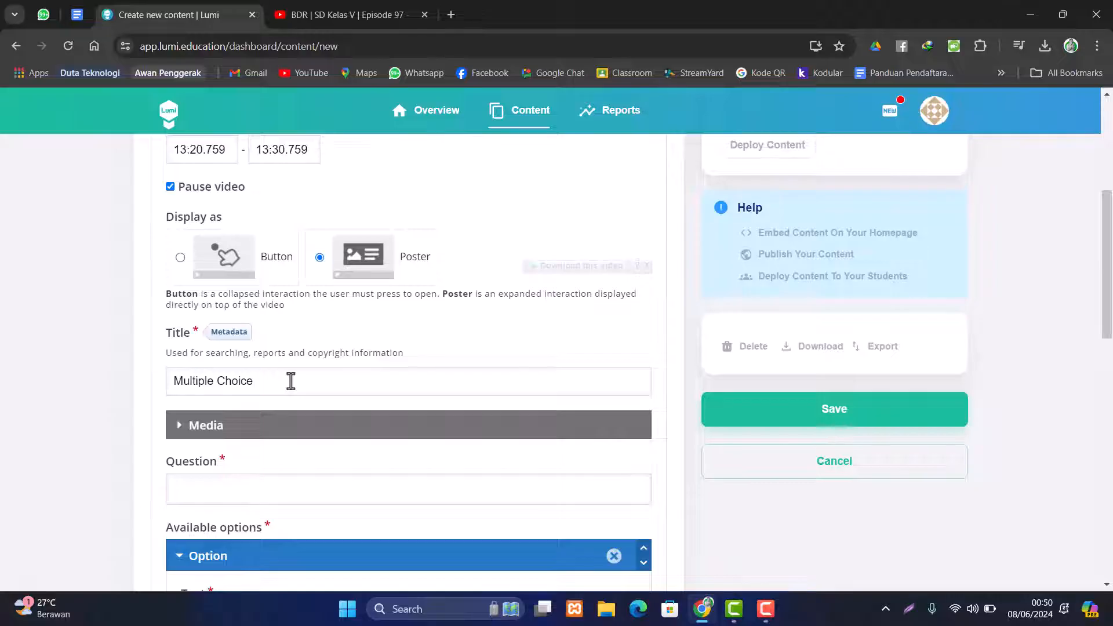
scroll(290, 380, "down", 3)
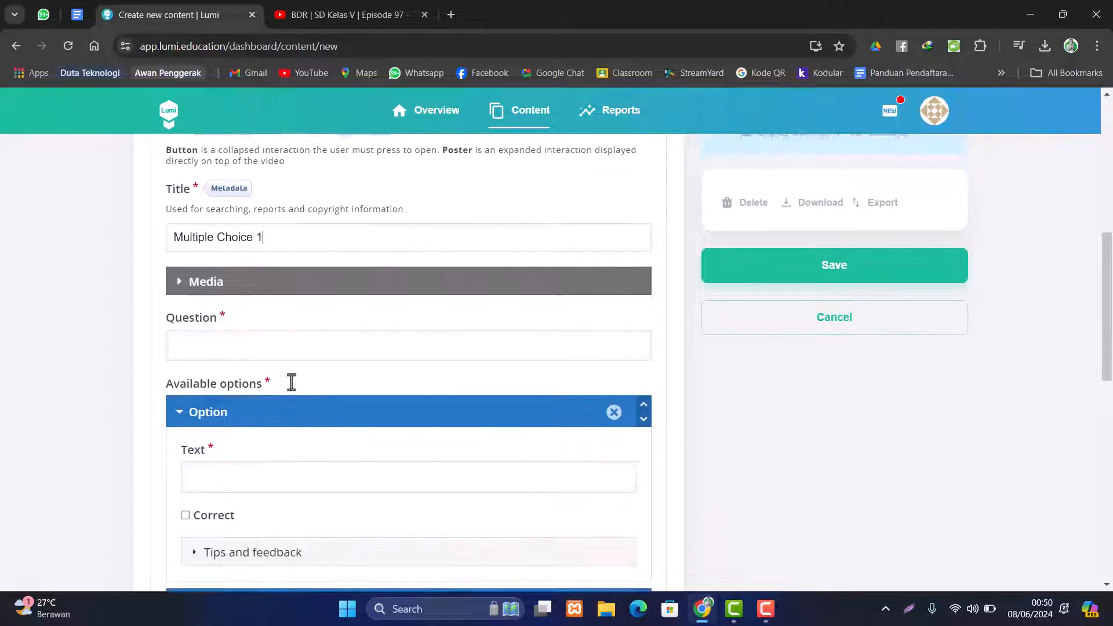
left_click(297, 345)
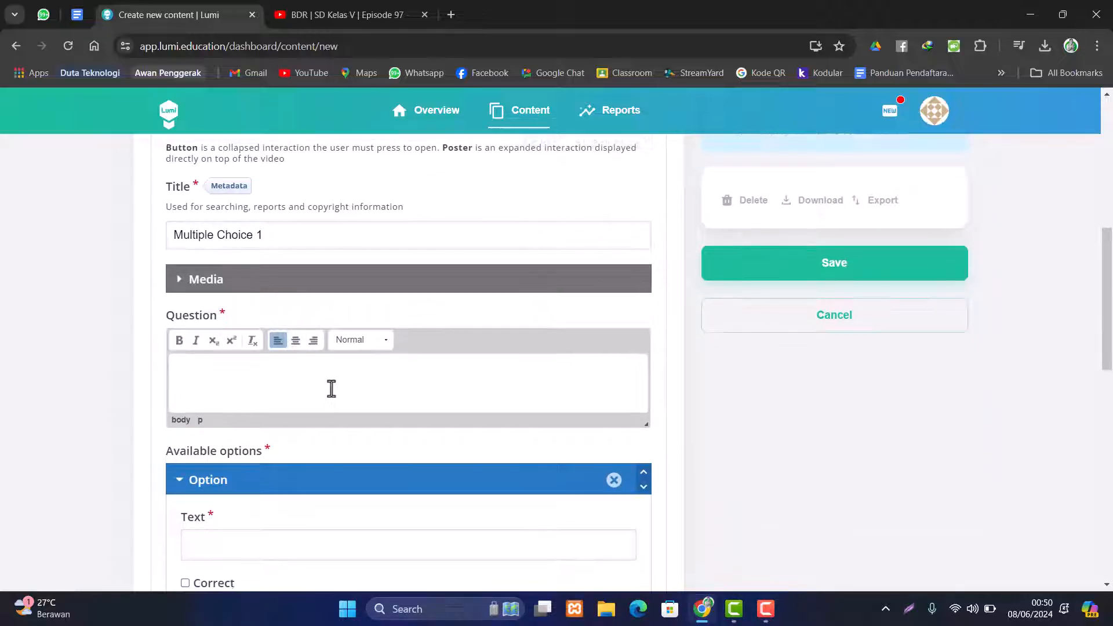
scroll(330, 387, "down", 1)
type("Sa")
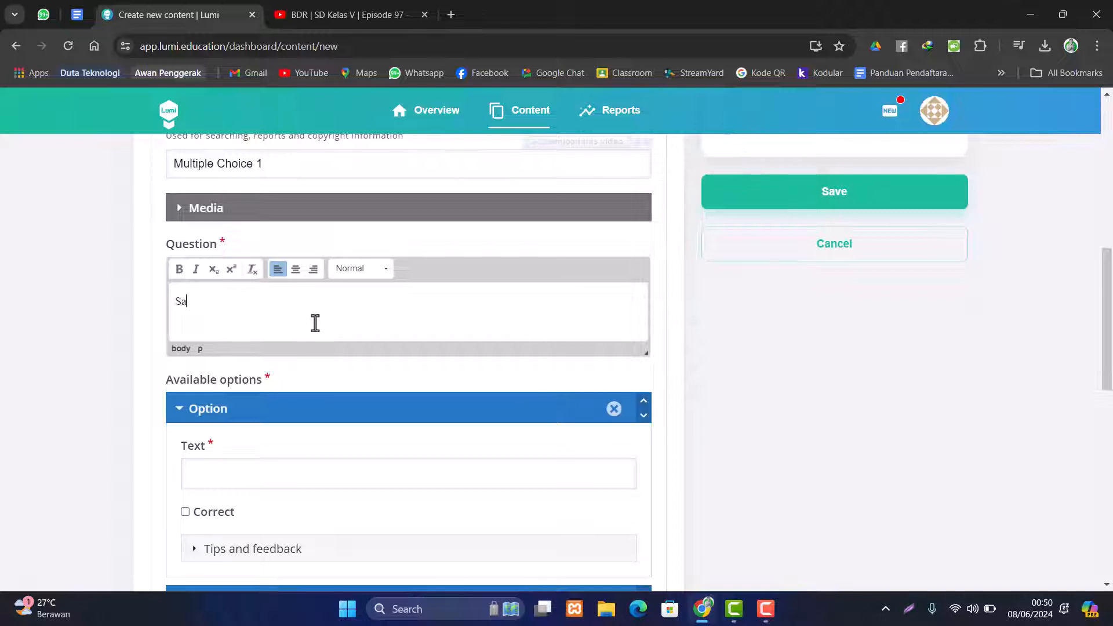
type("lah satu rasi bintang")
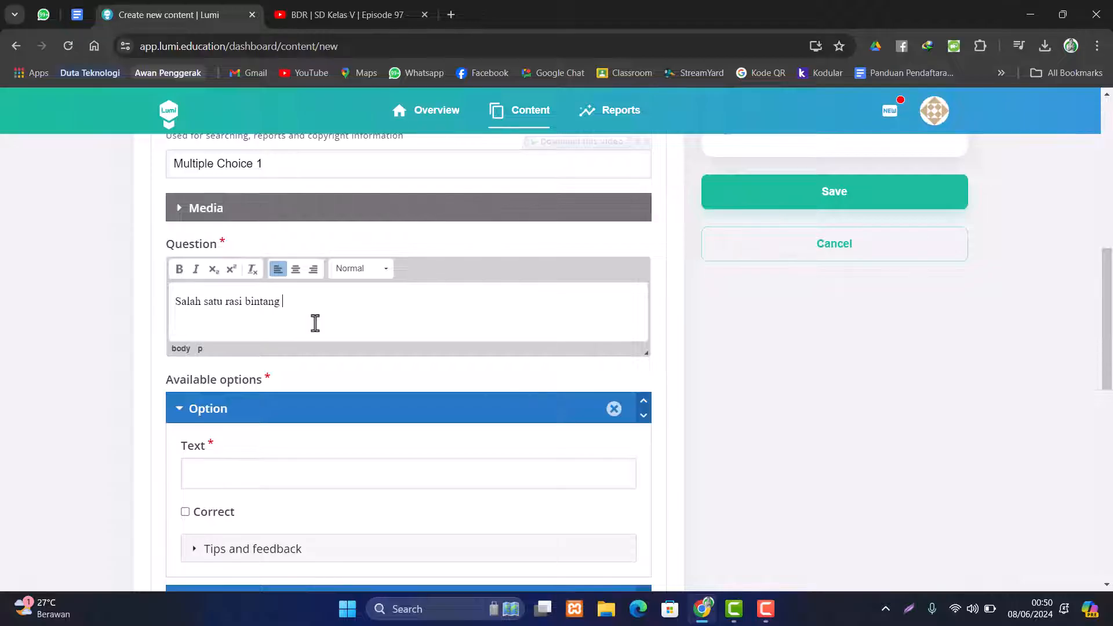
type(" yang biasa kita ketahu")
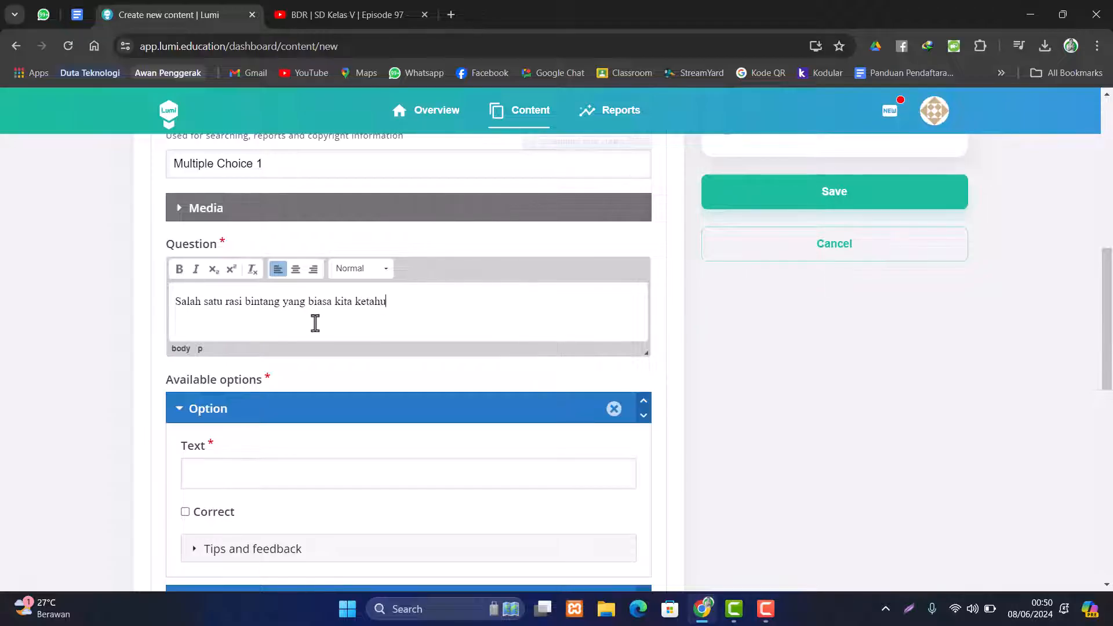
type("i diantaranya adalah ...")
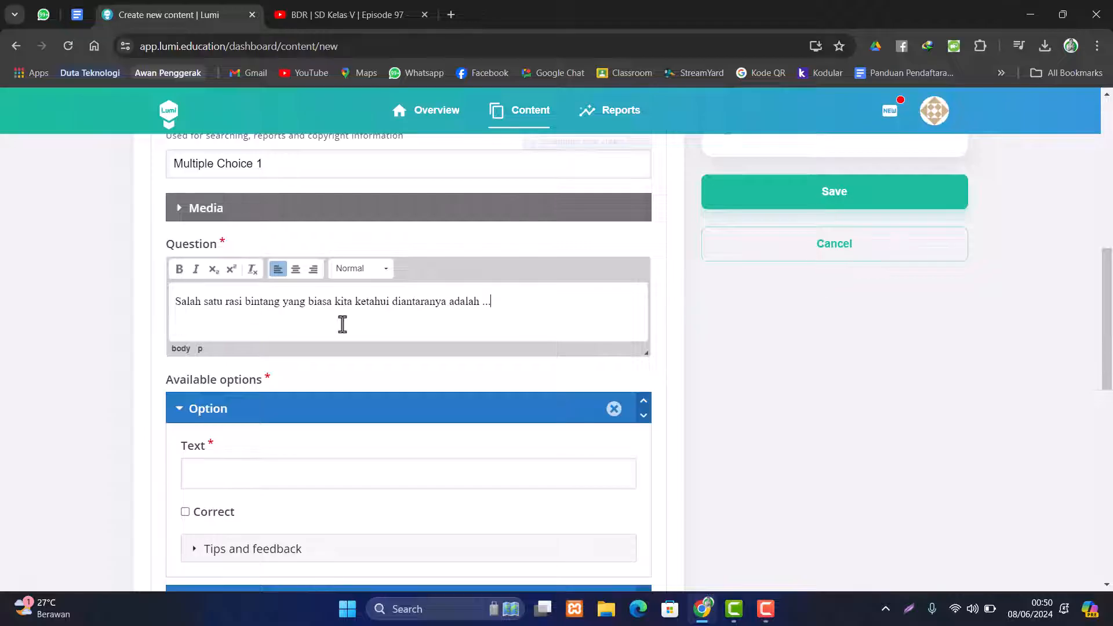
scroll(436, 327, "down", 1)
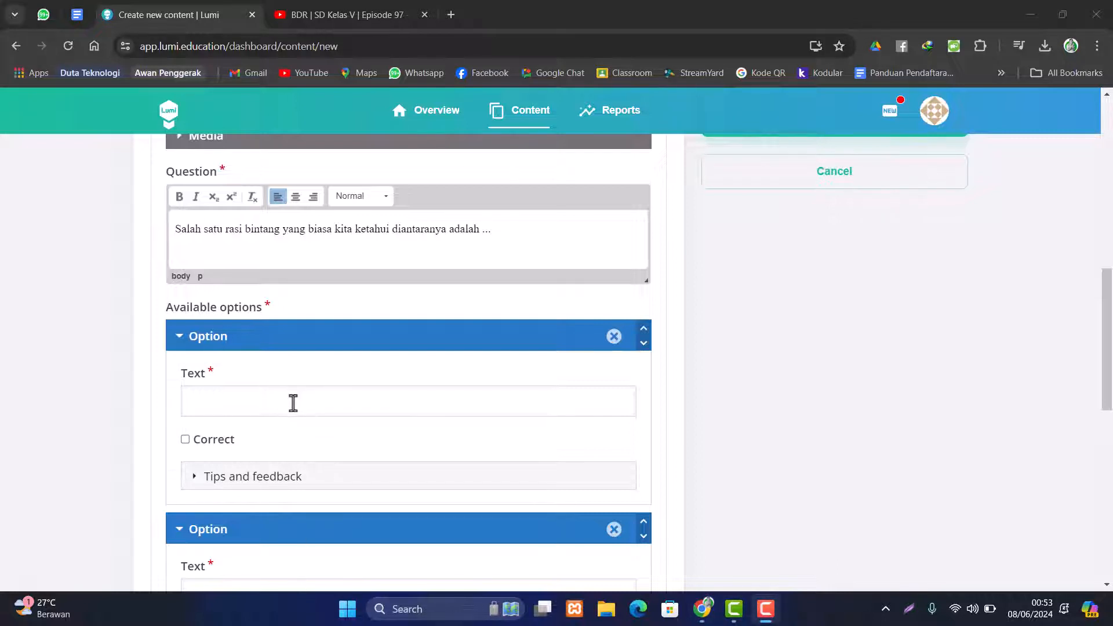
- Enter Andromeda and Antlia as the first two answer options
left_click(293, 403)
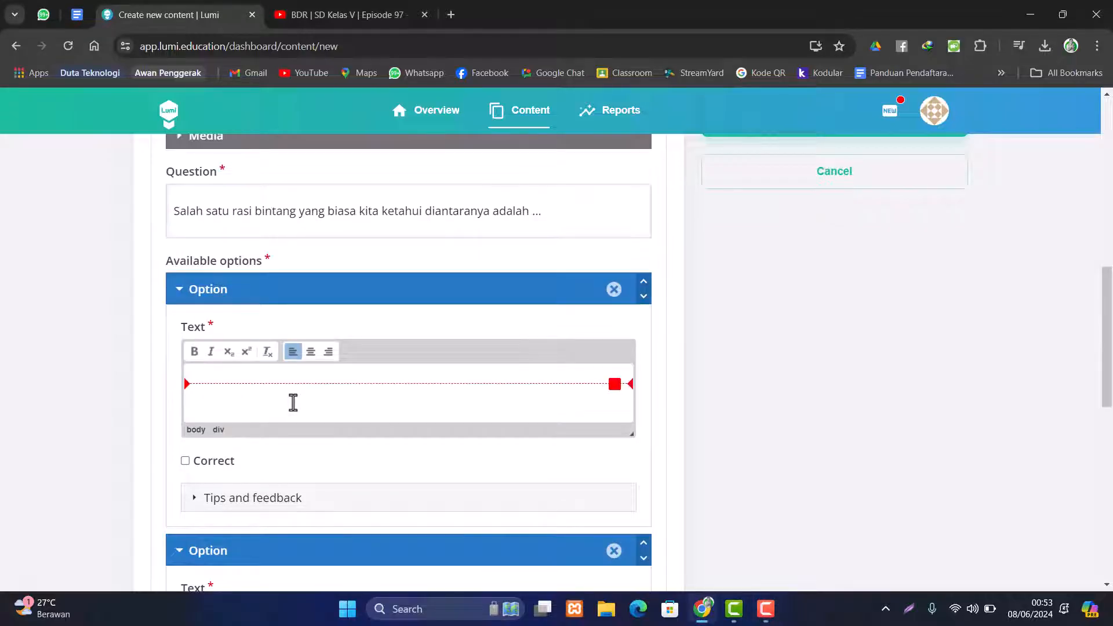
type("A")
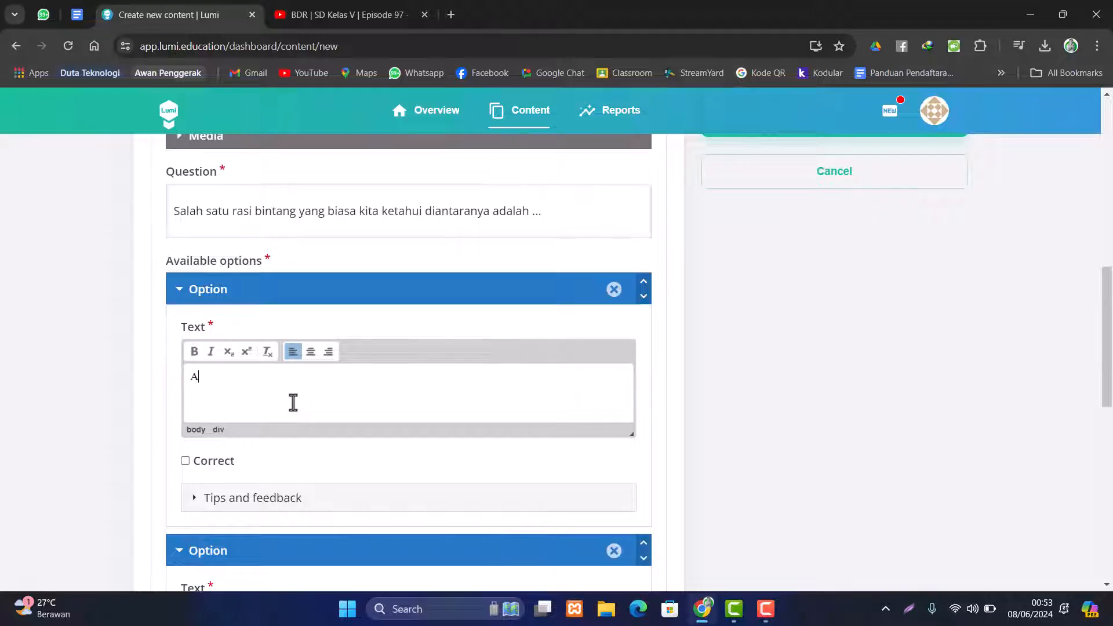
type("ndromeda")
scroll(293, 403, "down", 3)
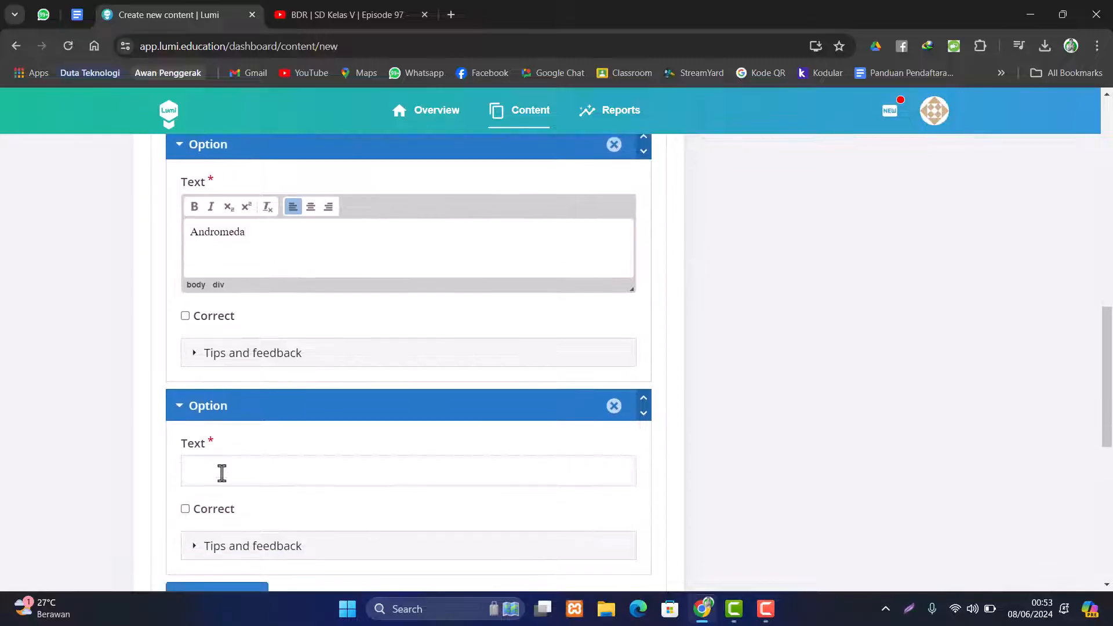
left_click(222, 470)
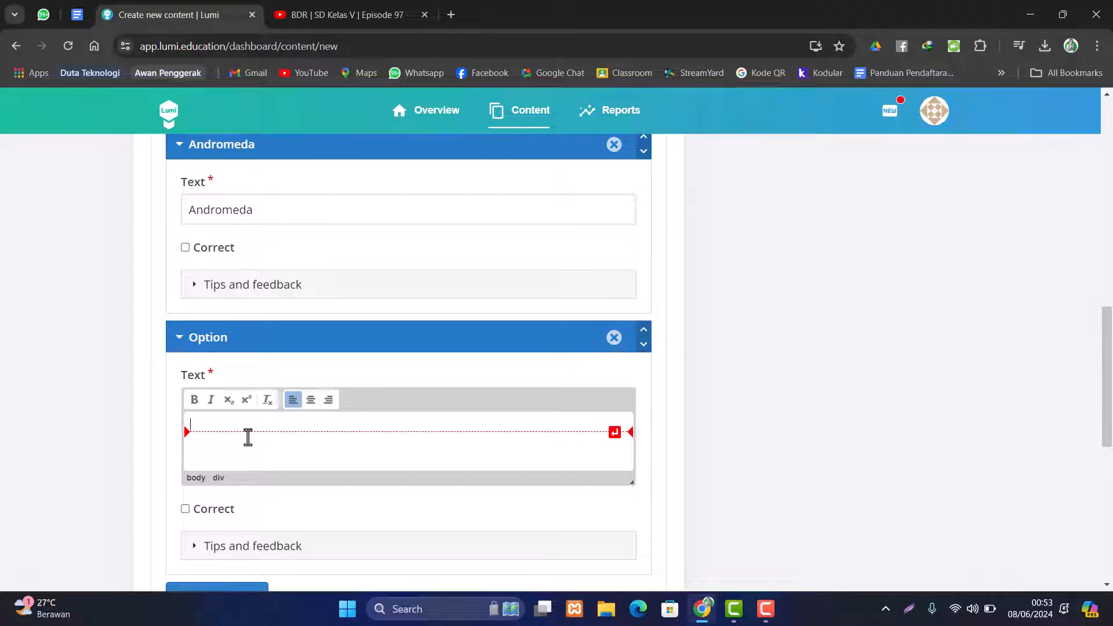
type("Antlia")
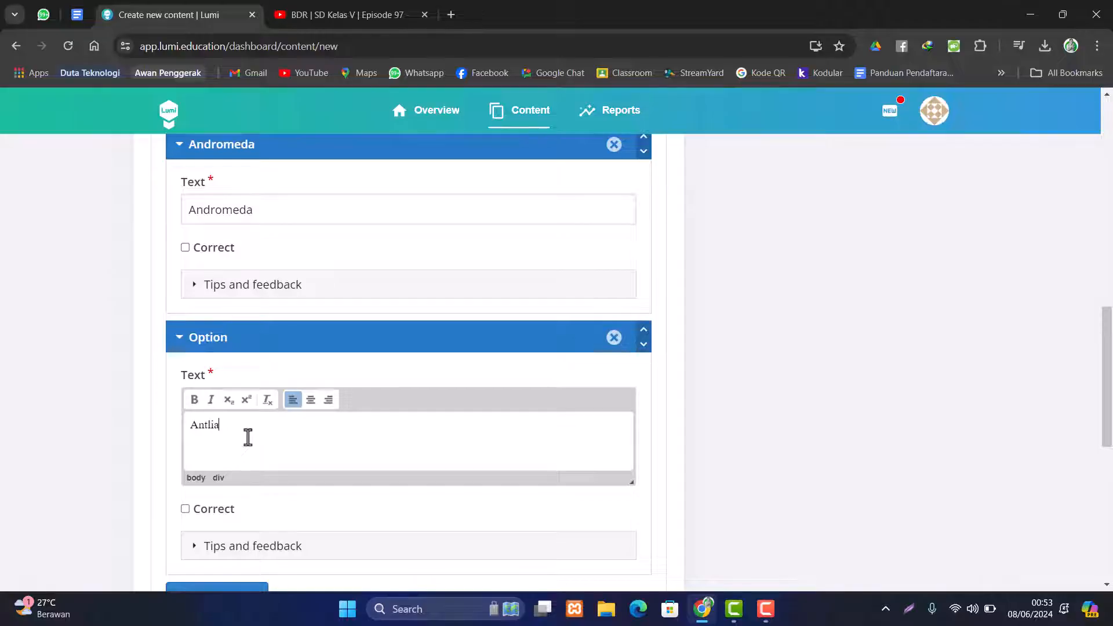
scroll(248, 437, "down", 4)
scroll(238, 412, "up", 4)
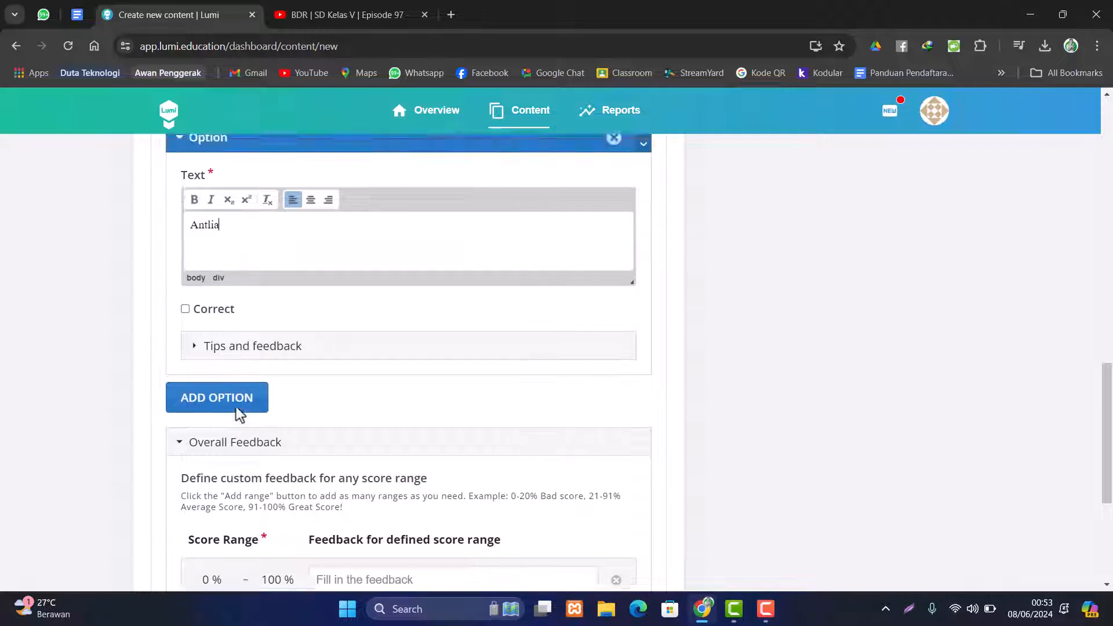
scroll(254, 263, "down", 3)
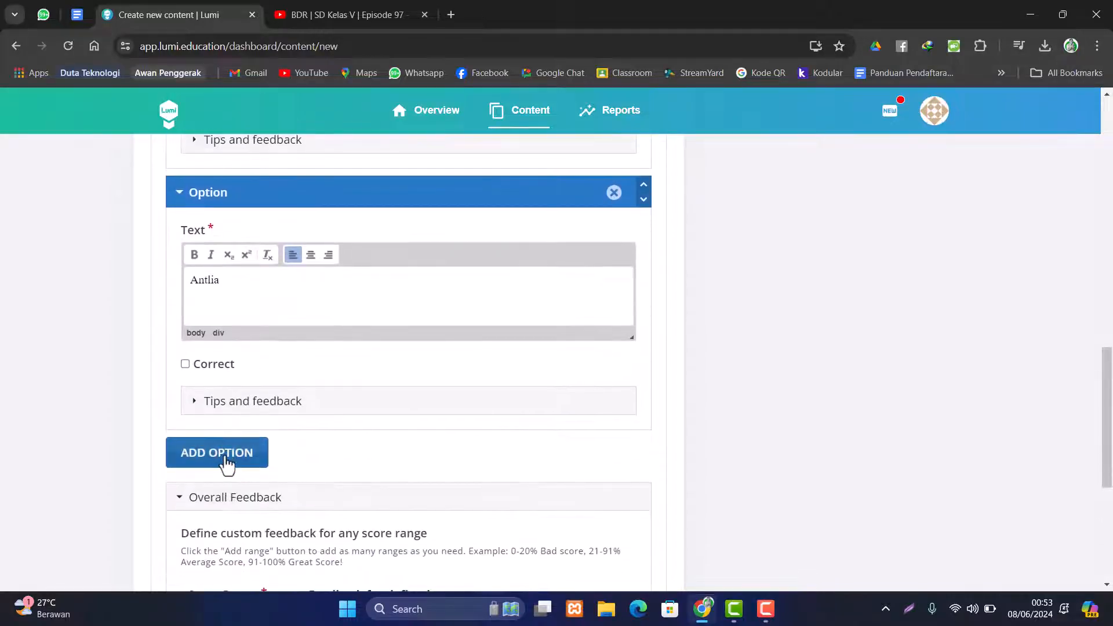
- Add two more answer options, Aquila and Auriga
left_click(229, 455)
scroll(256, 462, "down", 4)
left_click(238, 380)
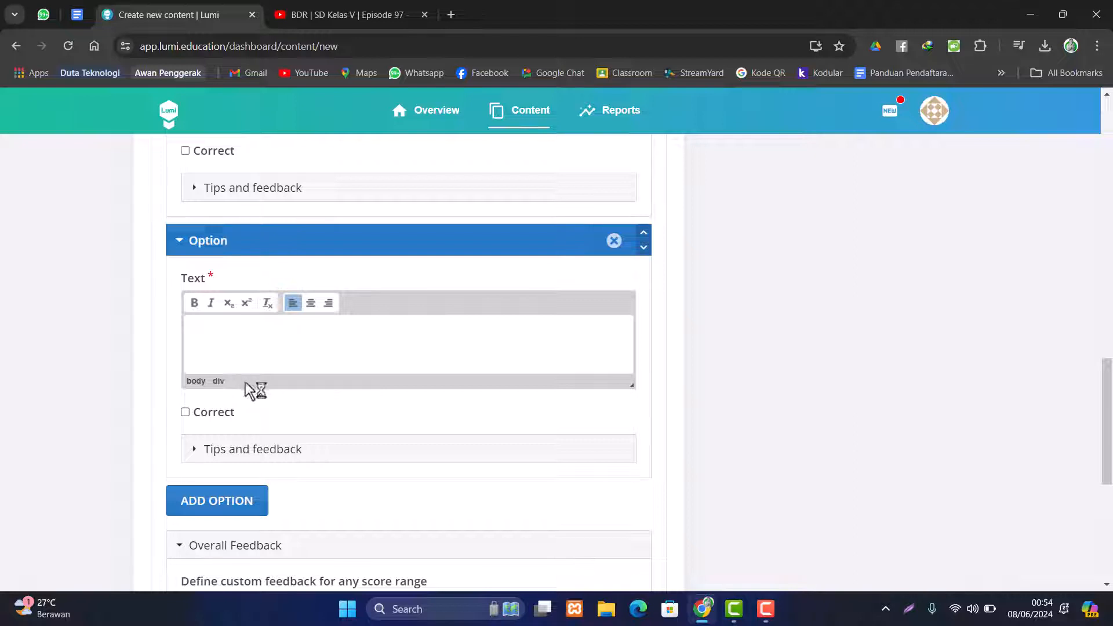
type("Aquila")
left_click(229, 504)
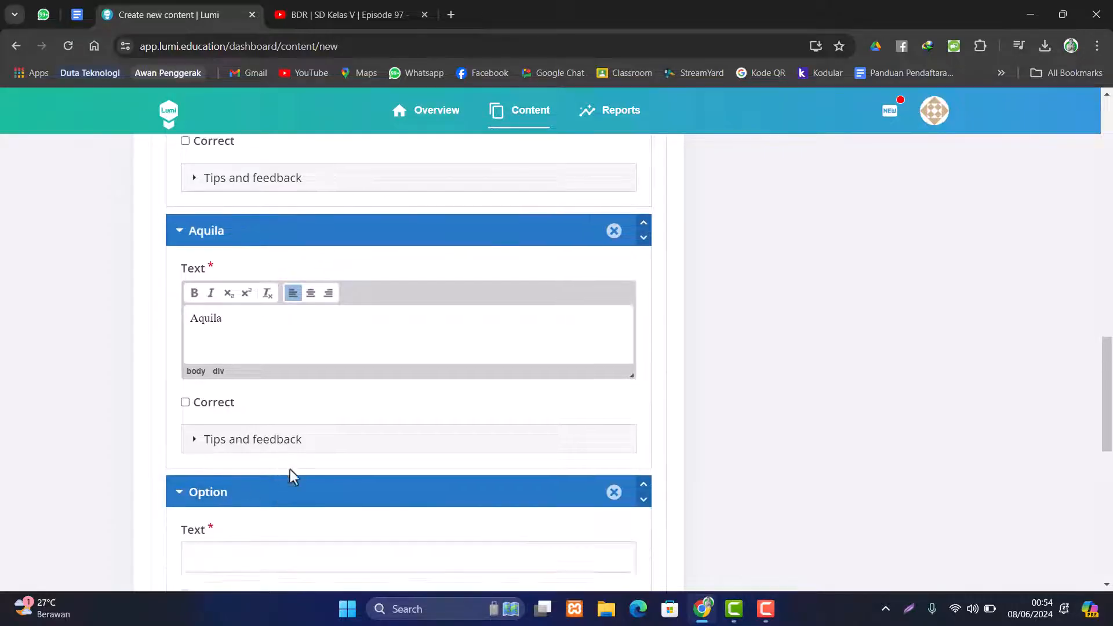
scroll(290, 469, "down", 2)
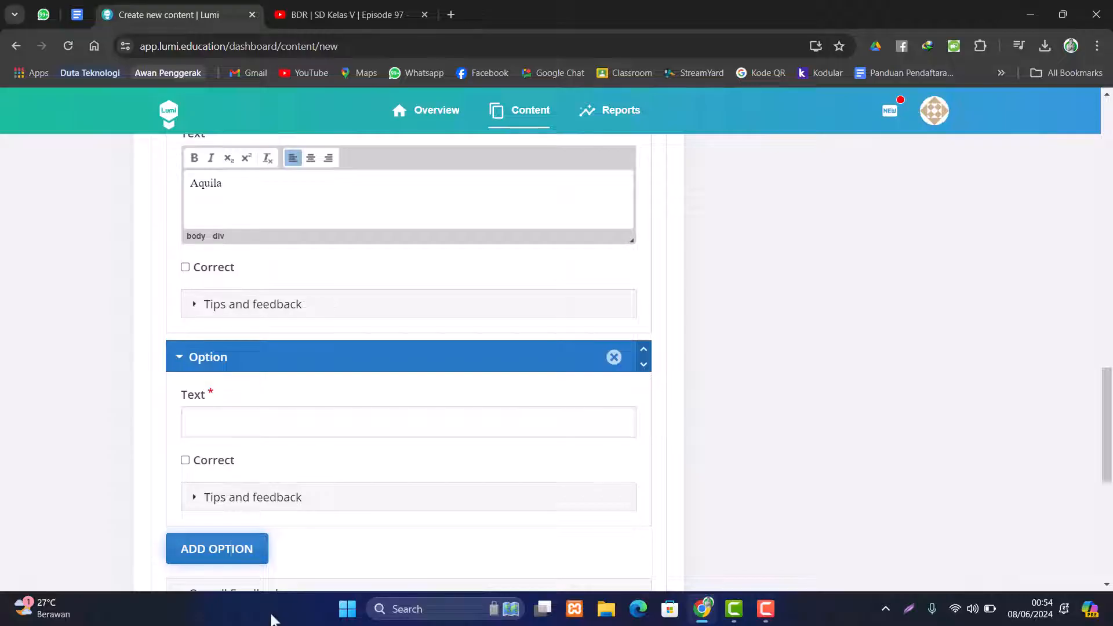
left_click(237, 422)
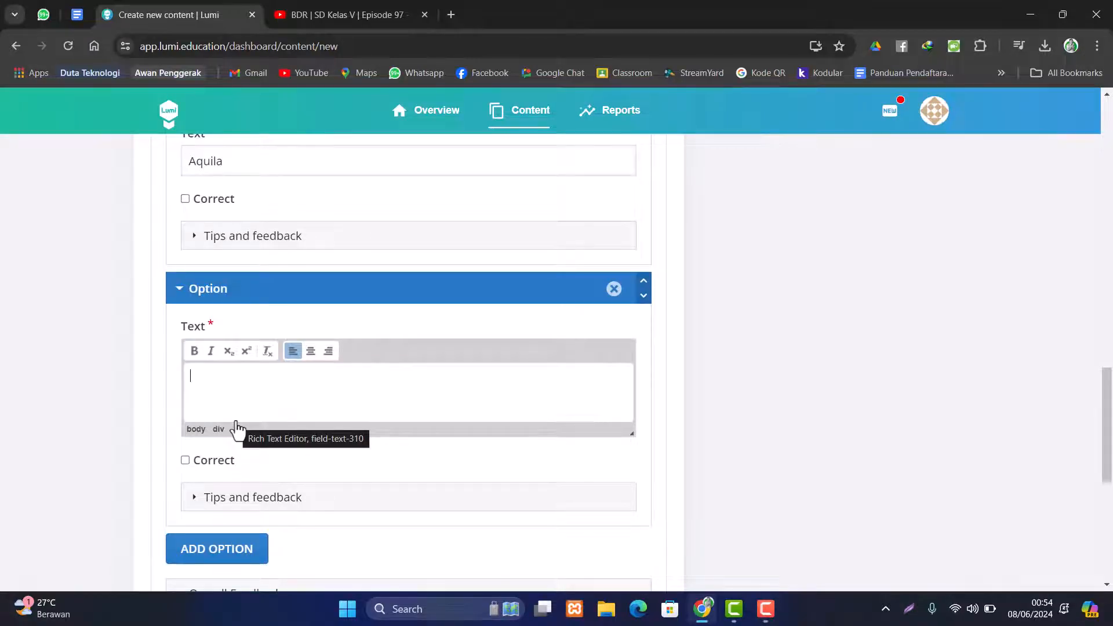
type("Auri")
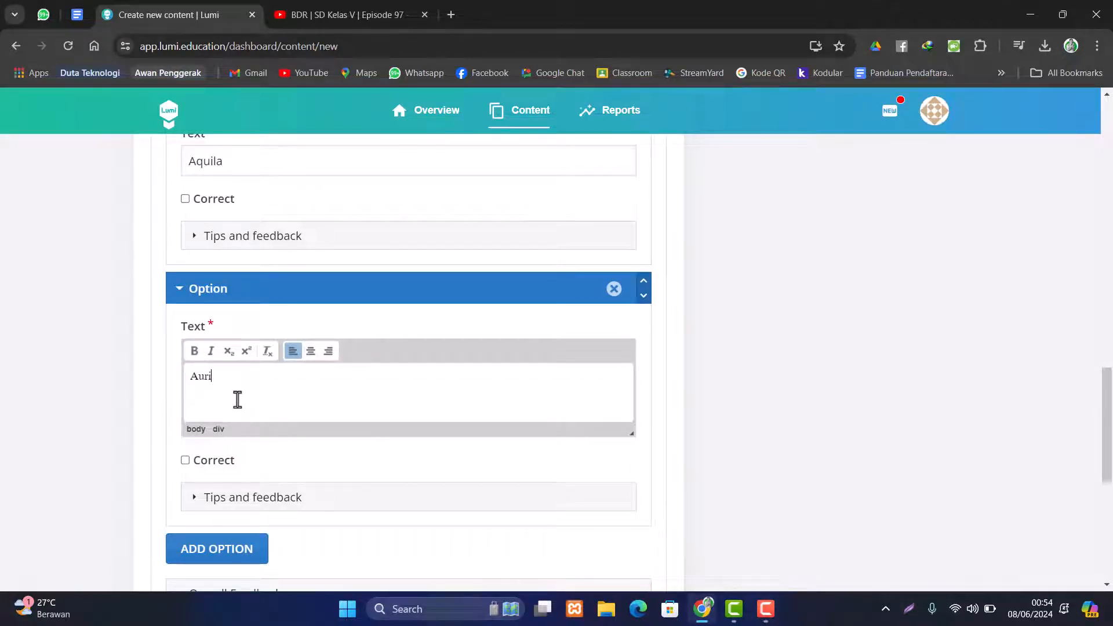
type("ga")
- Mark Andromeda, Antlia, Aquila and Auriga as correct answers
scroll(460, 462, "up", 3)
scroll(464, 470, "up", 2)
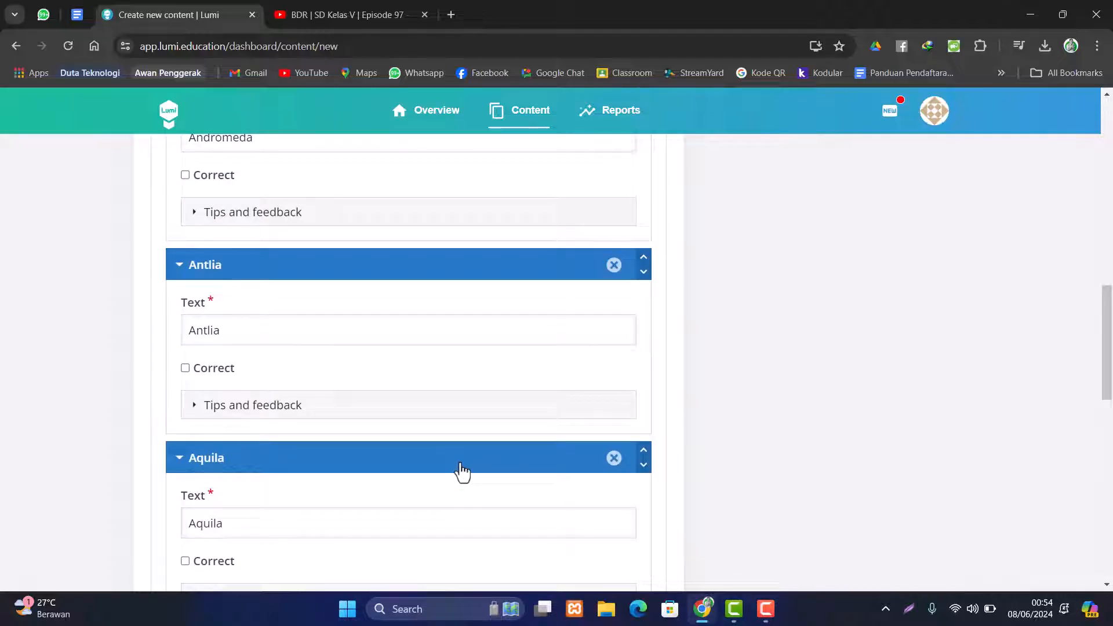
scroll(461, 472, "up", 1)
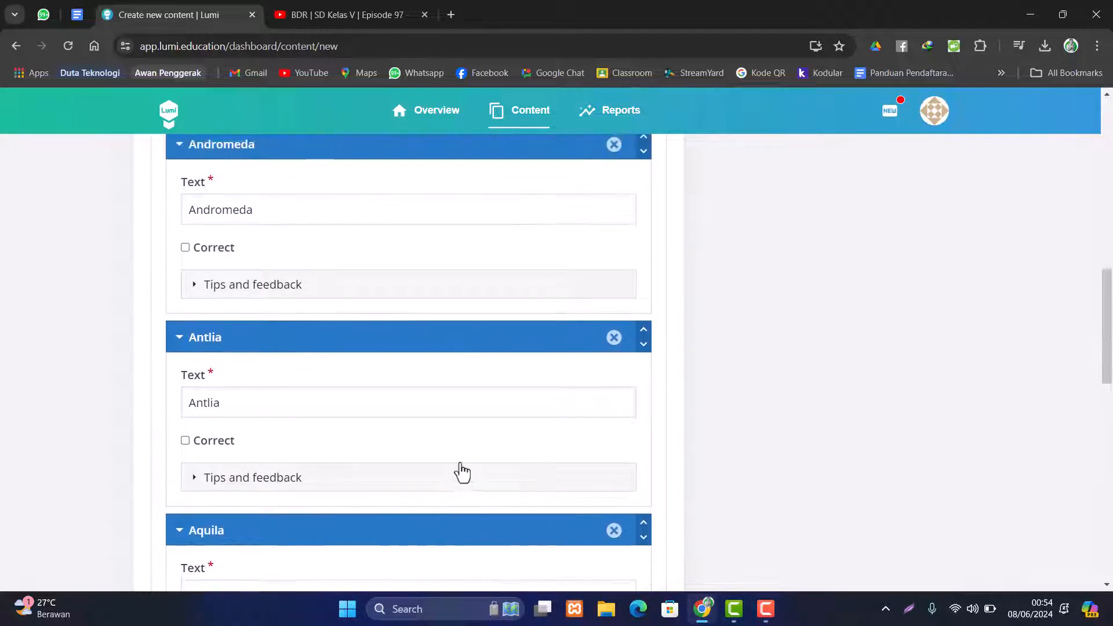
scroll(259, 307, "up", 1)
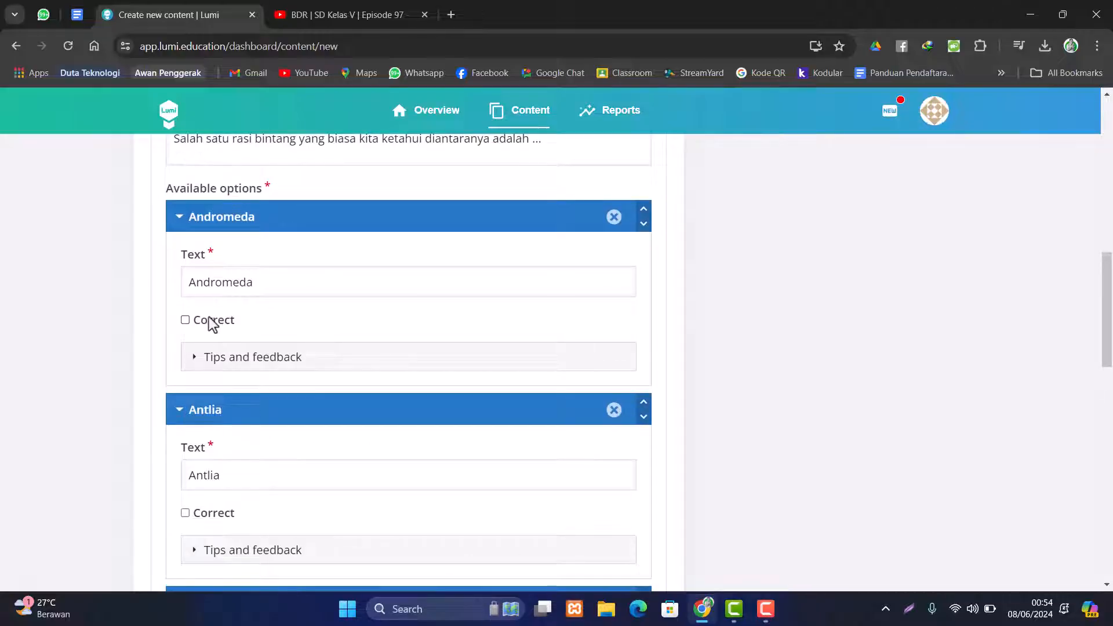
left_click(187, 322)
scroll(192, 342, "down", 2)
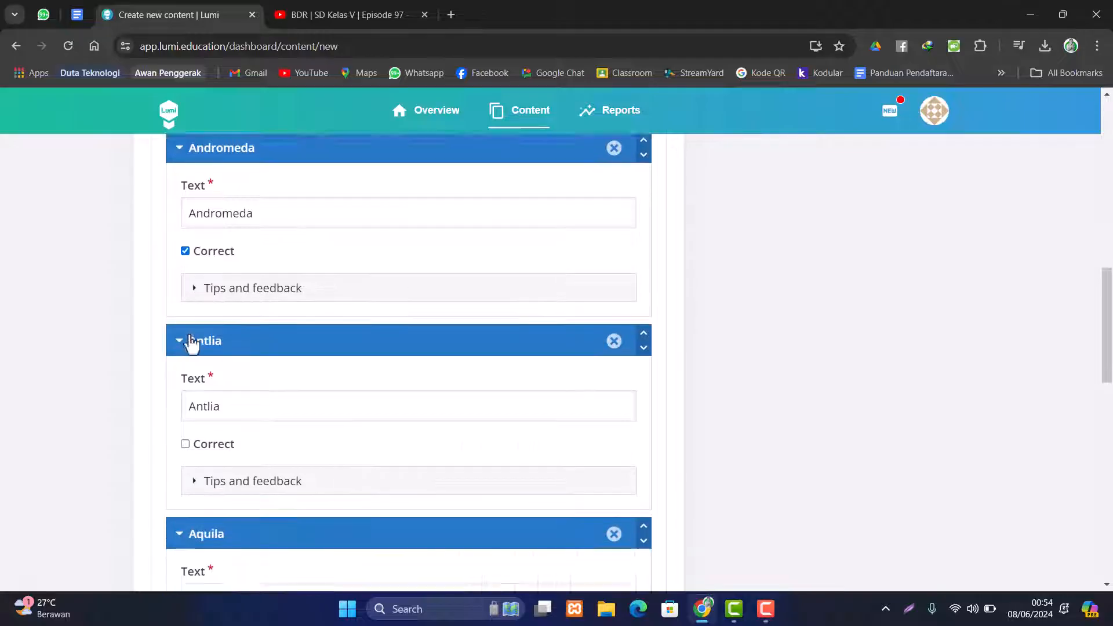
left_click(186, 368)
scroll(188, 382, "down", 1)
scroll(197, 405, "down", 1)
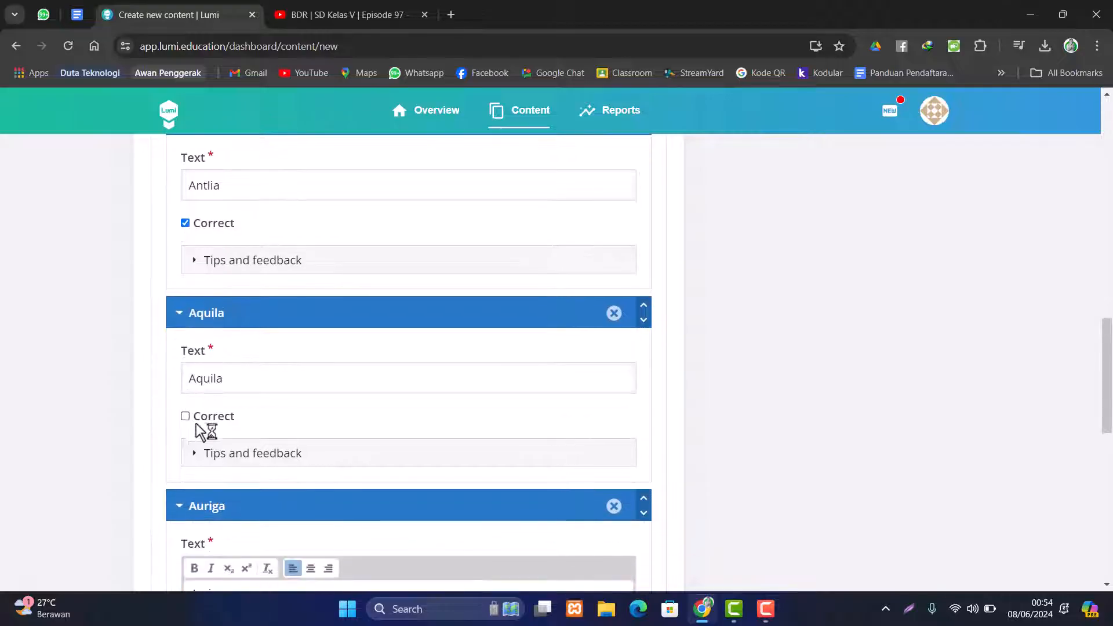
left_click(185, 416)
scroll(207, 427, "down", 2)
scroll(191, 458, "down", 2)
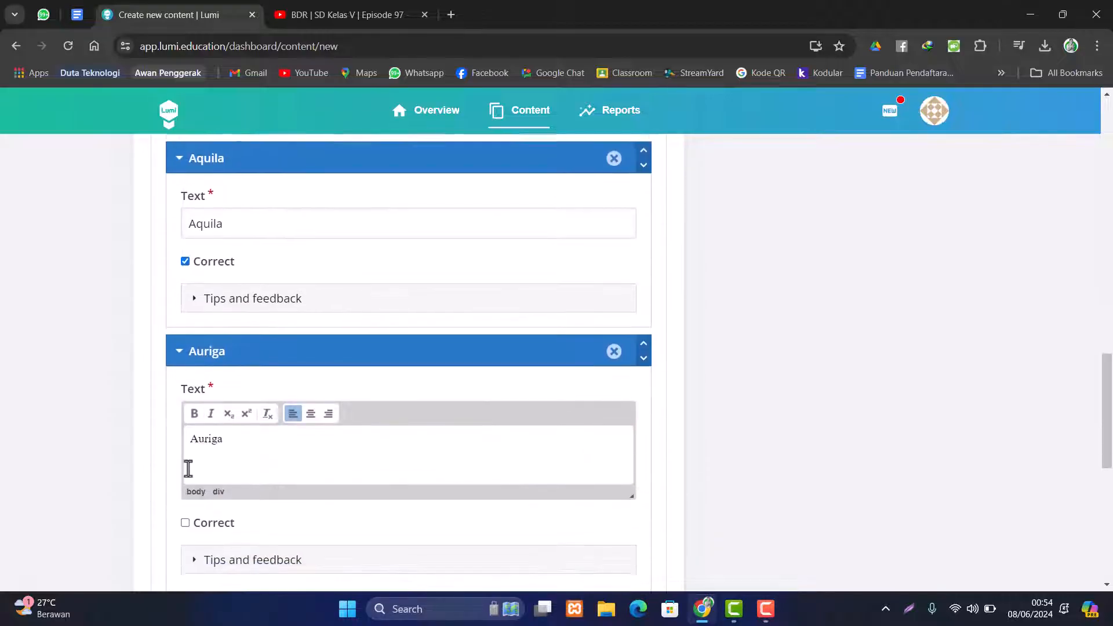
left_click(186, 388)
scroll(368, 410, "down", 6)
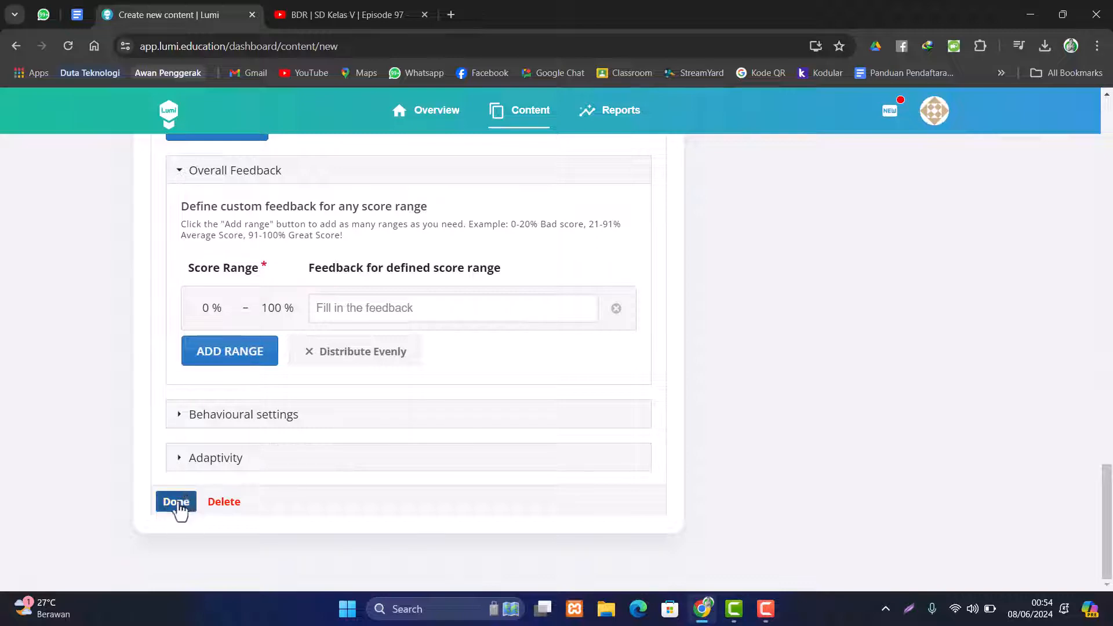
- Finish the constellation question, then stretch and reposition its box over the 13:20 video frame
left_click(176, 502)
scroll(464, 413, "down", 2)
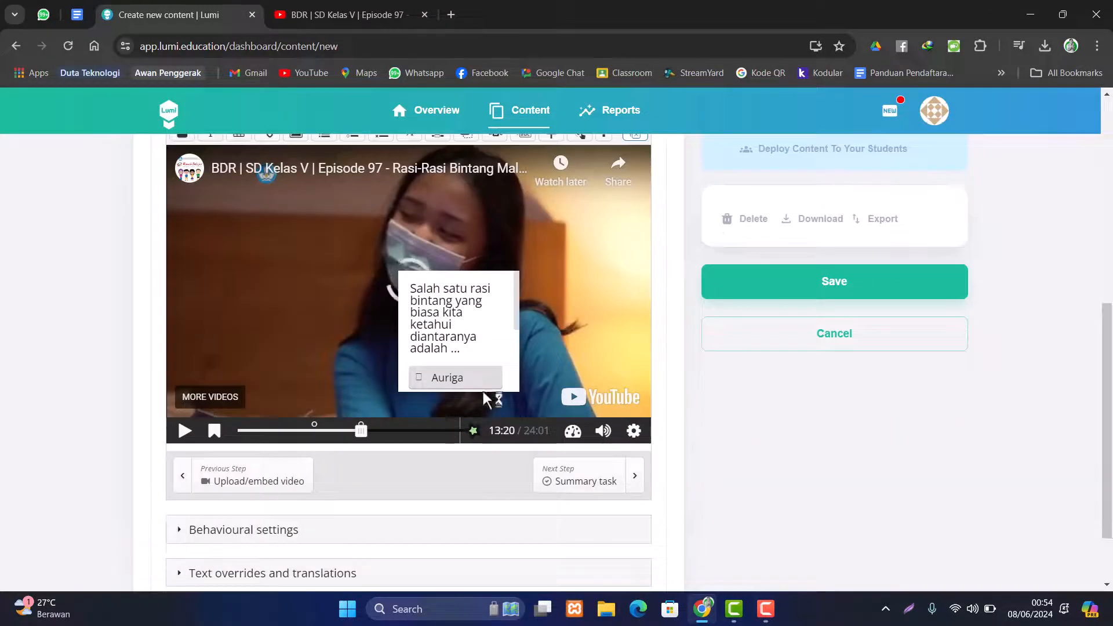
left_click(460, 304)
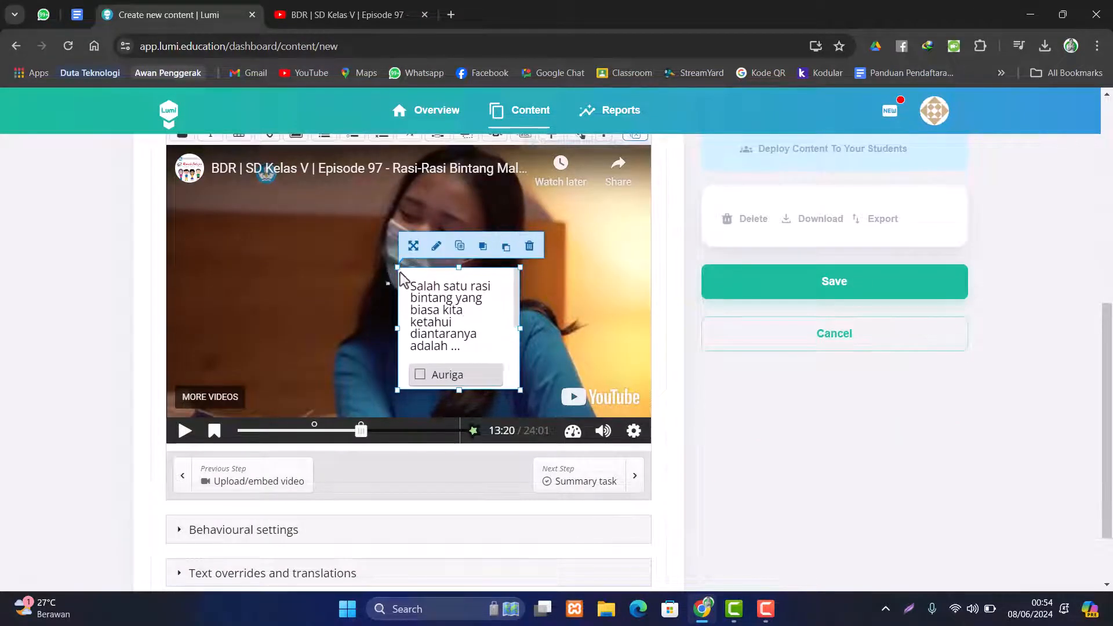
left_click_drag(397, 267, 227, 250)
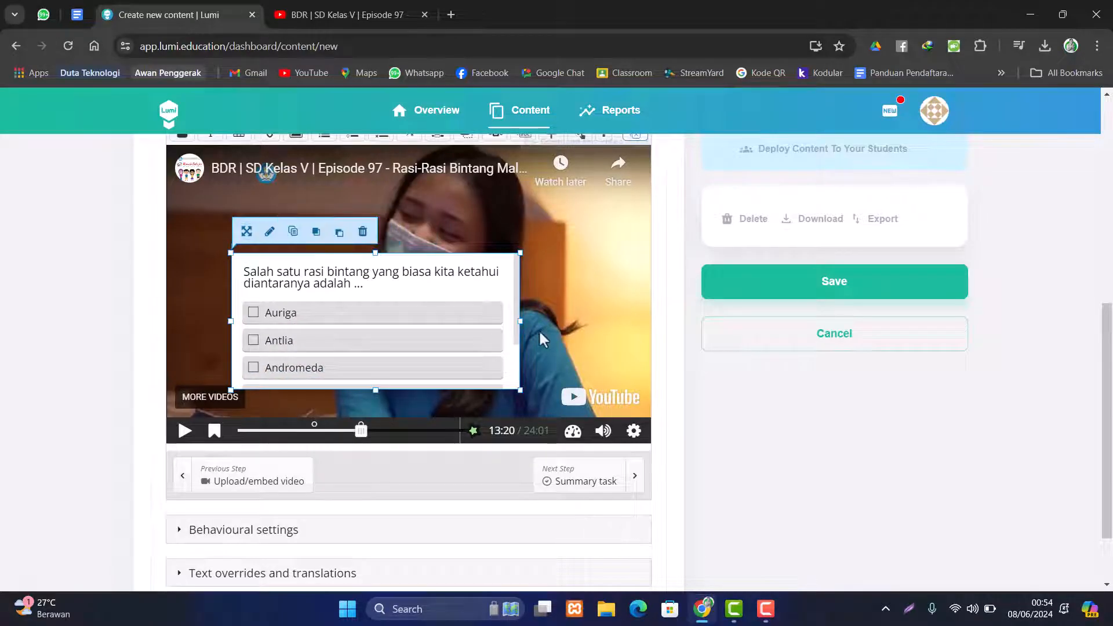
scroll(510, 325, "down", 2)
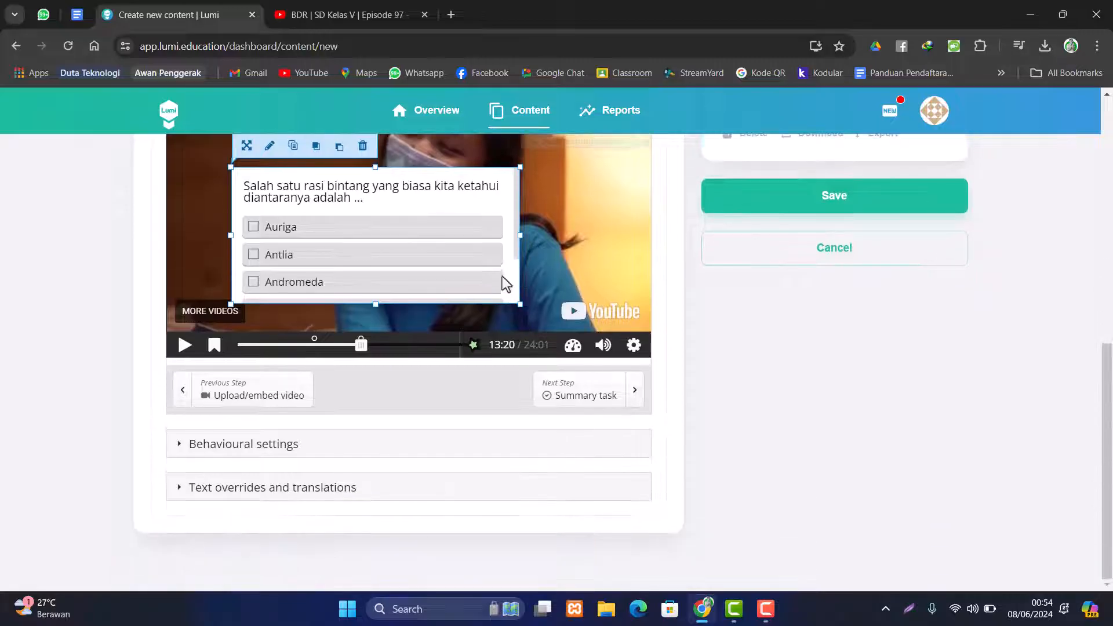
left_click_drag(521, 235, 586, 236)
scroll(453, 265, "up", 3)
left_click_drag(409, 312, 410, 239)
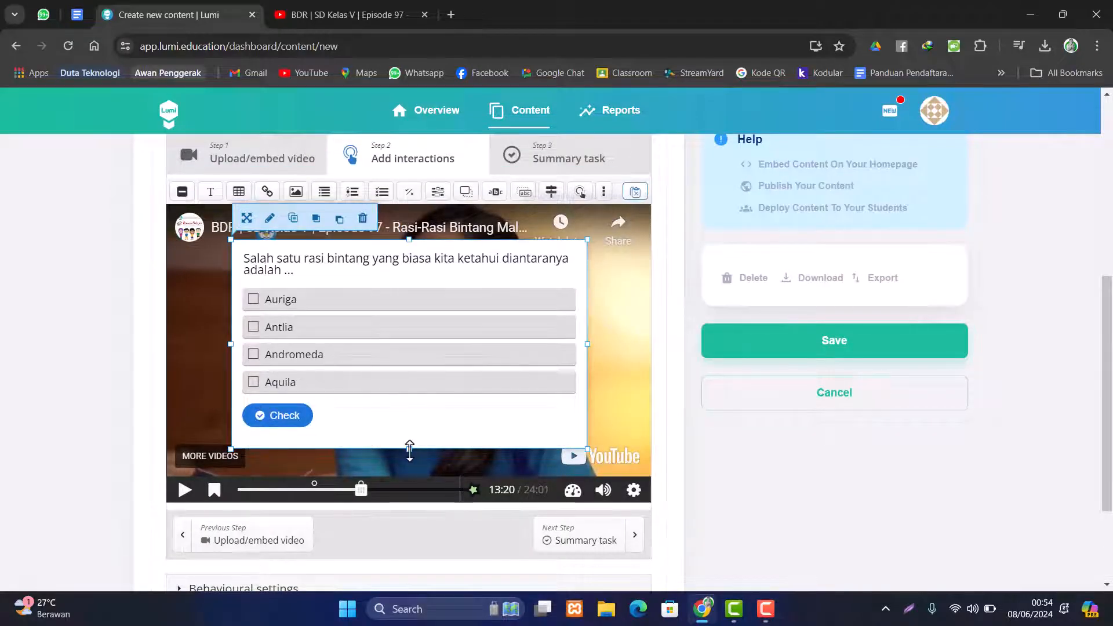
left_click_drag(232, 343, 224, 348)
left_click_drag(388, 342, 397, 348)
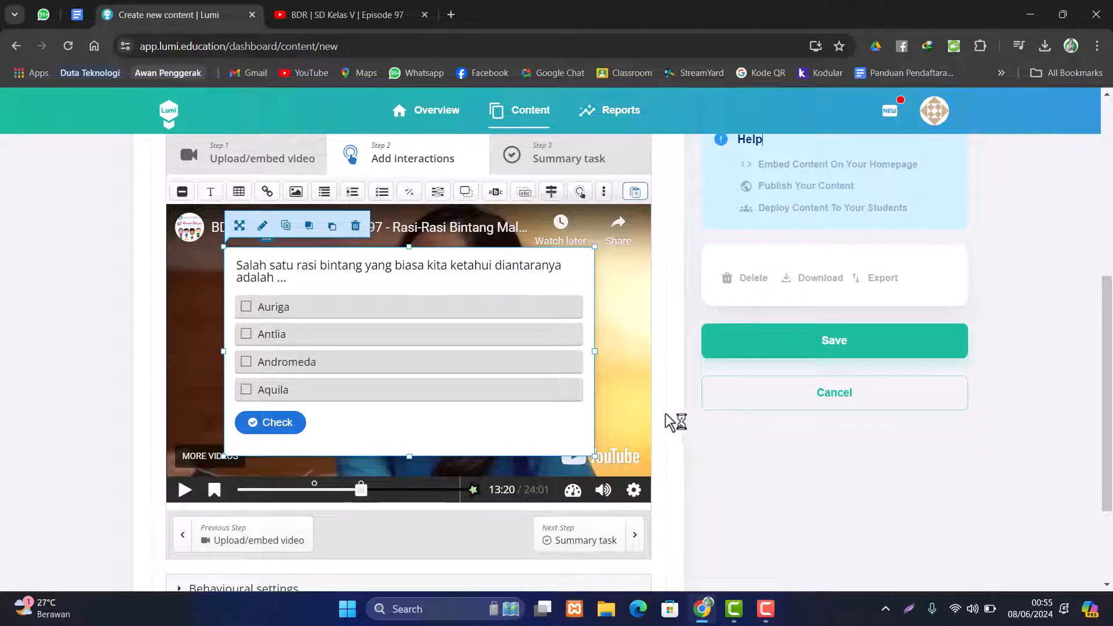
left_click(634, 412)
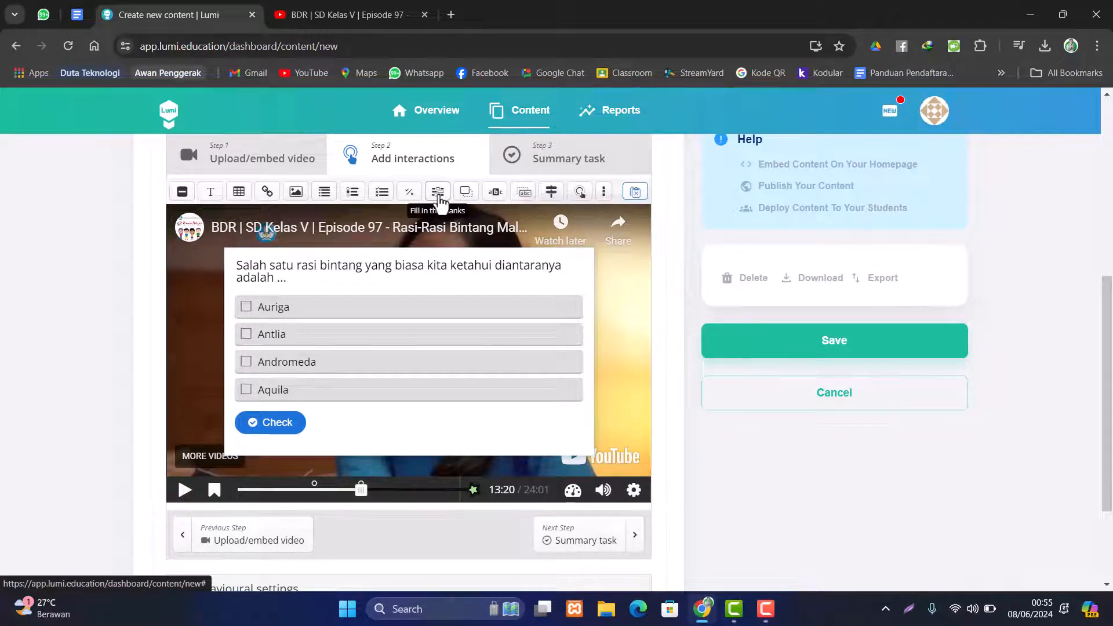
- At 17:38, add a pausing Fill in the Blanks question labelled 'Kerjakan soal berikut!'
left_click_drag(362, 492, 403, 497)
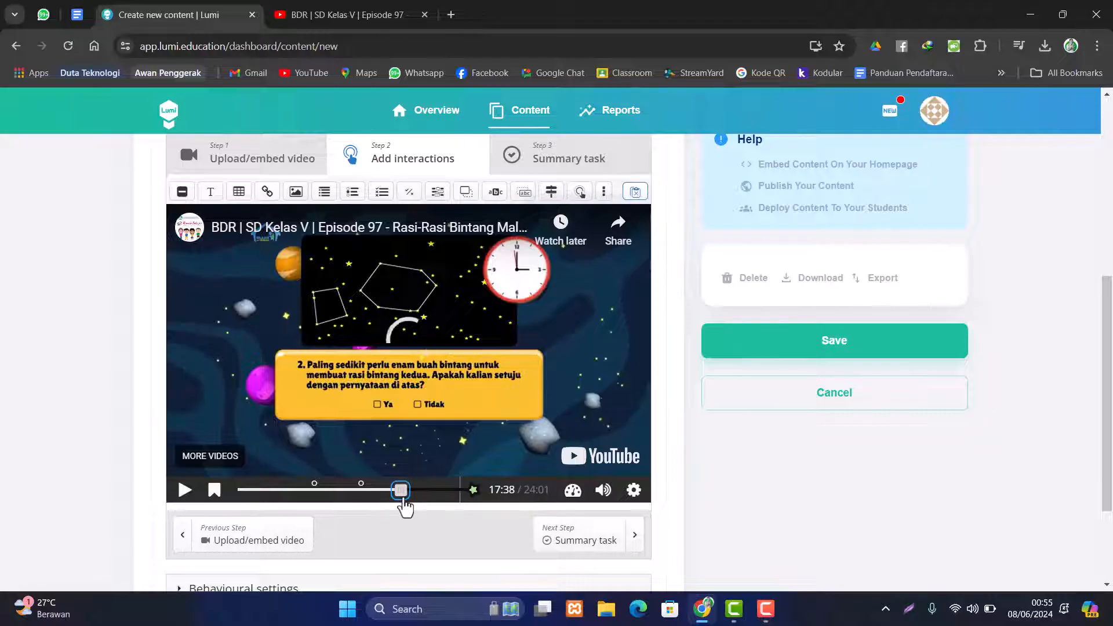
left_click(462, 195)
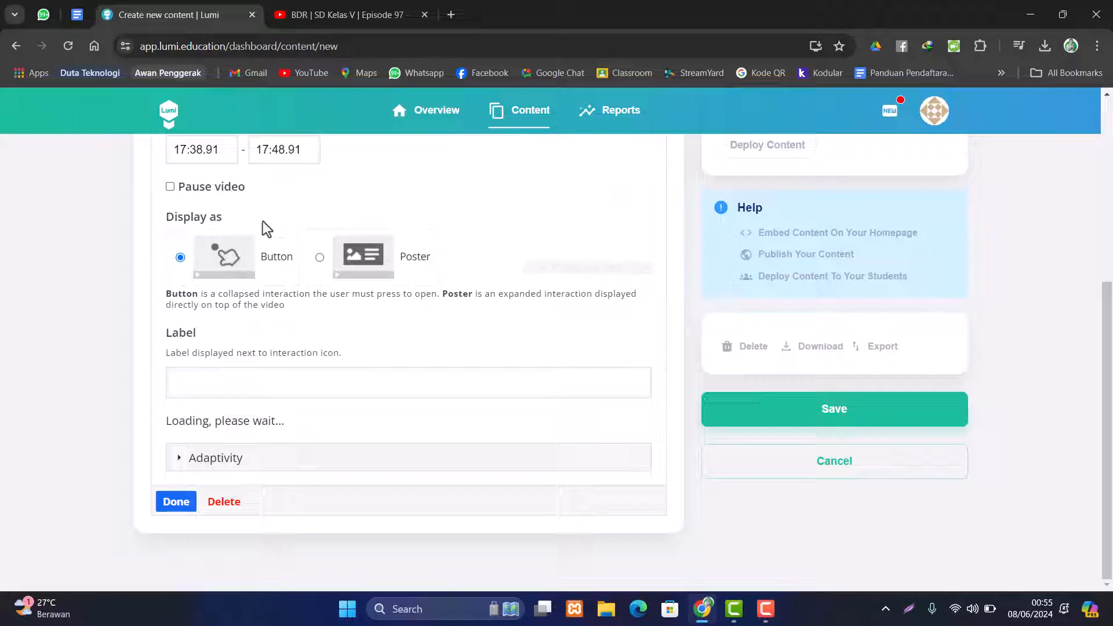
left_click(170, 187)
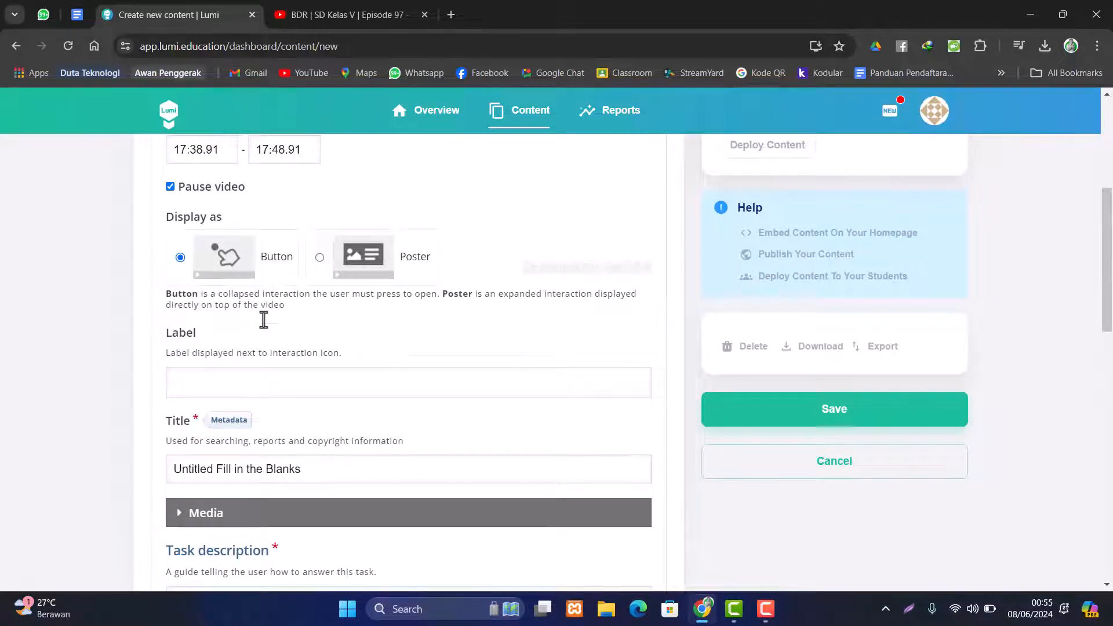
left_click(232, 389)
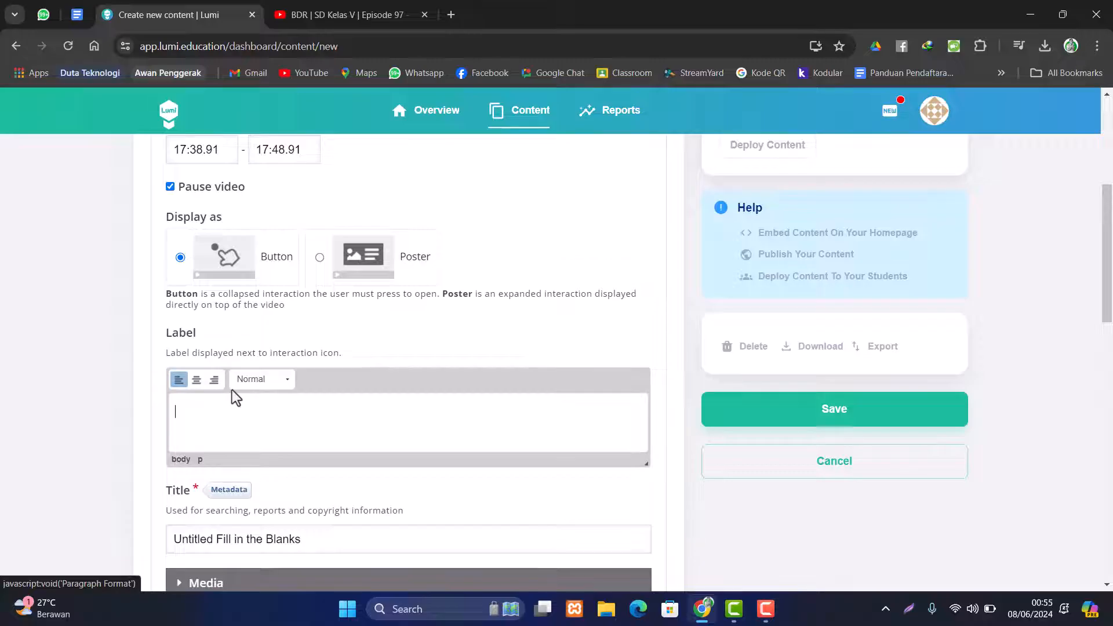
type("Kerjakan s")
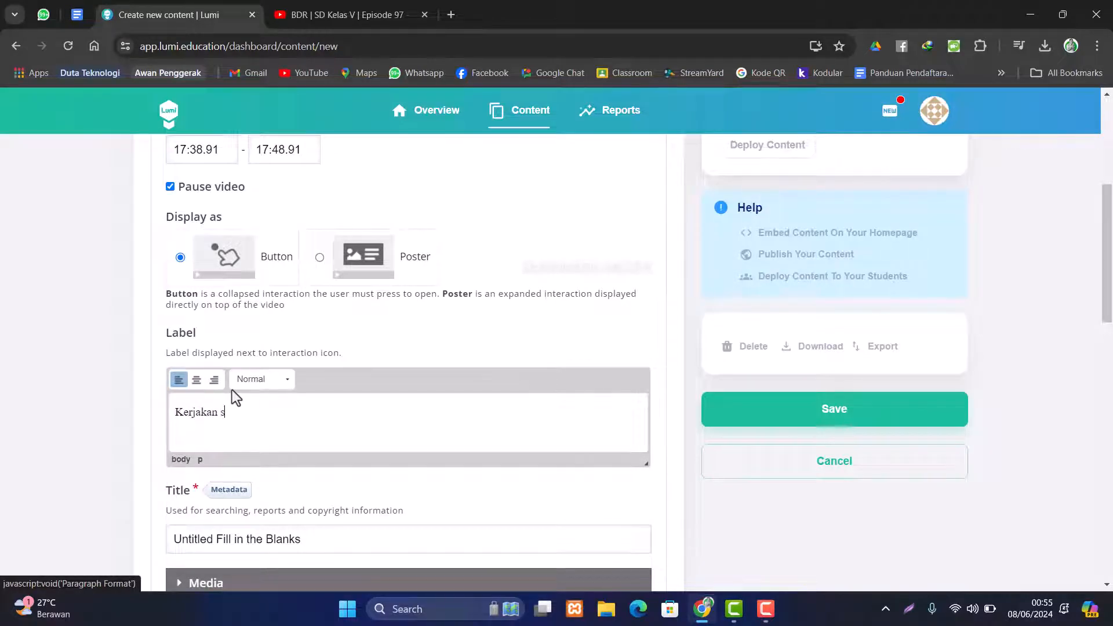
type("ikut!")
- Delete 'Untitled' from the question title, leaving the cursor at its end
scroll(232, 394, "down", 3)
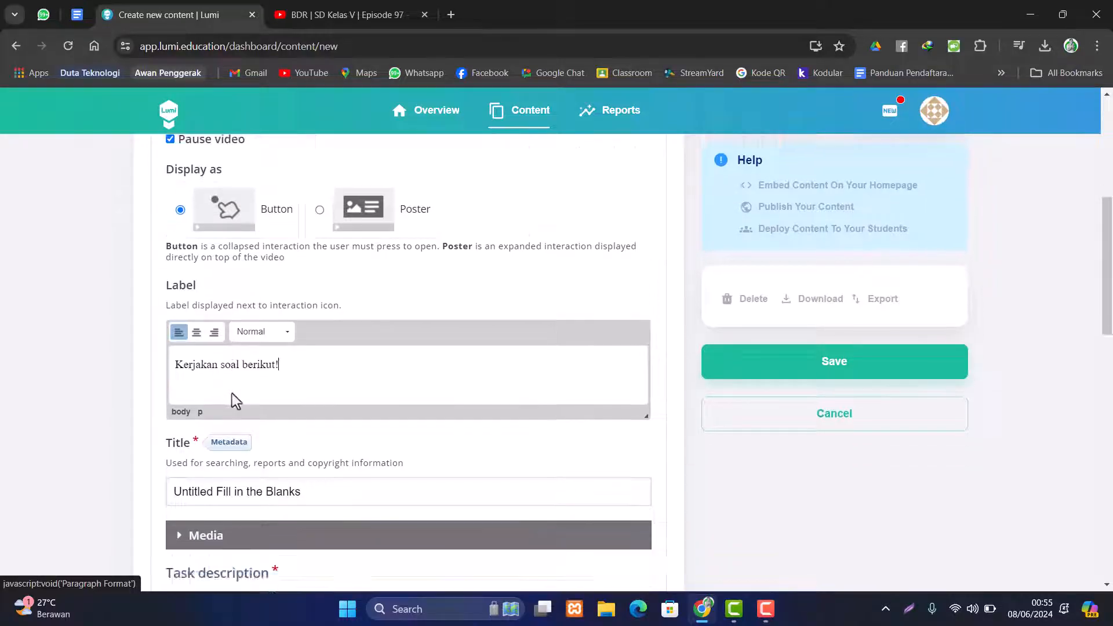
left_click_drag(215, 394, 165, 394)
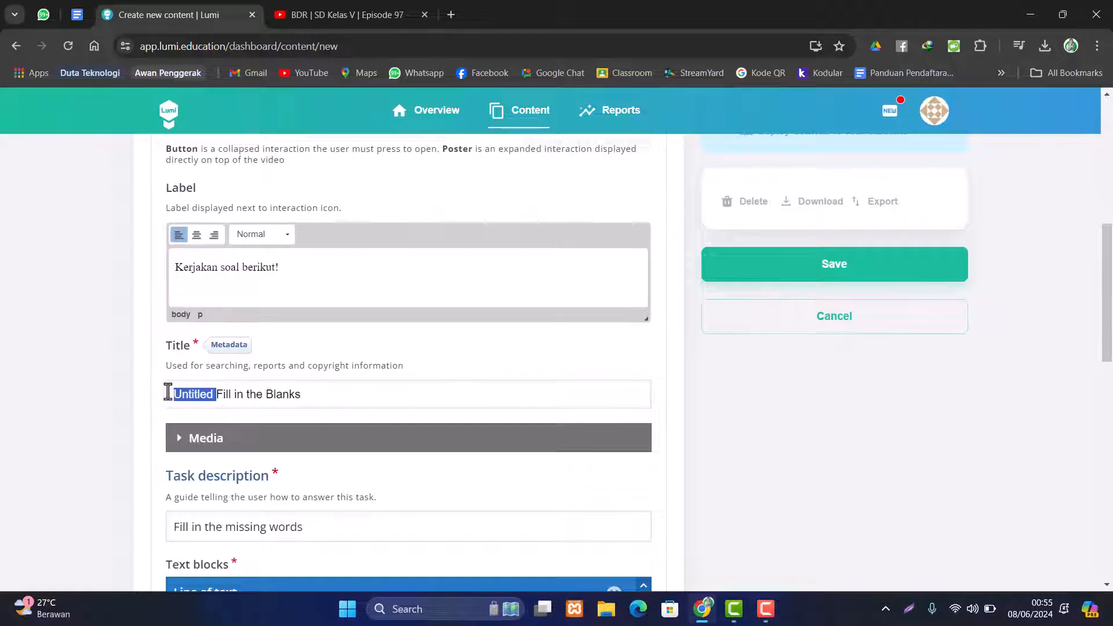
key("BackSpace")
left_click(329, 393)
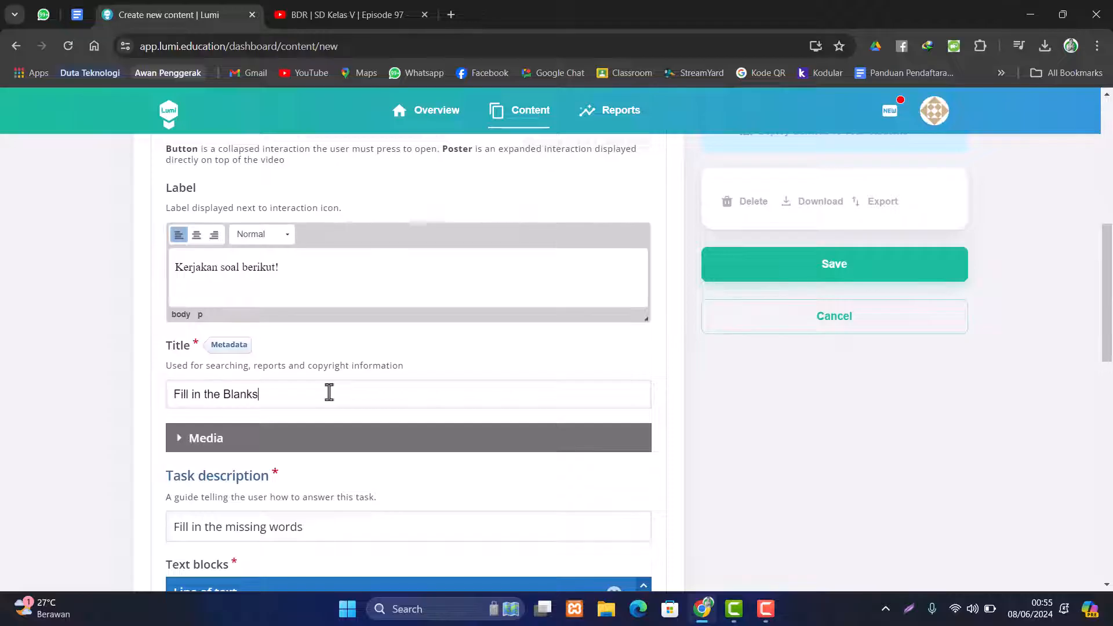
- Complete the title as 'Fill in the Blanks 1'
type("1")
scroll(333, 398, "down", 5)
scroll(344, 419, "down", 2)
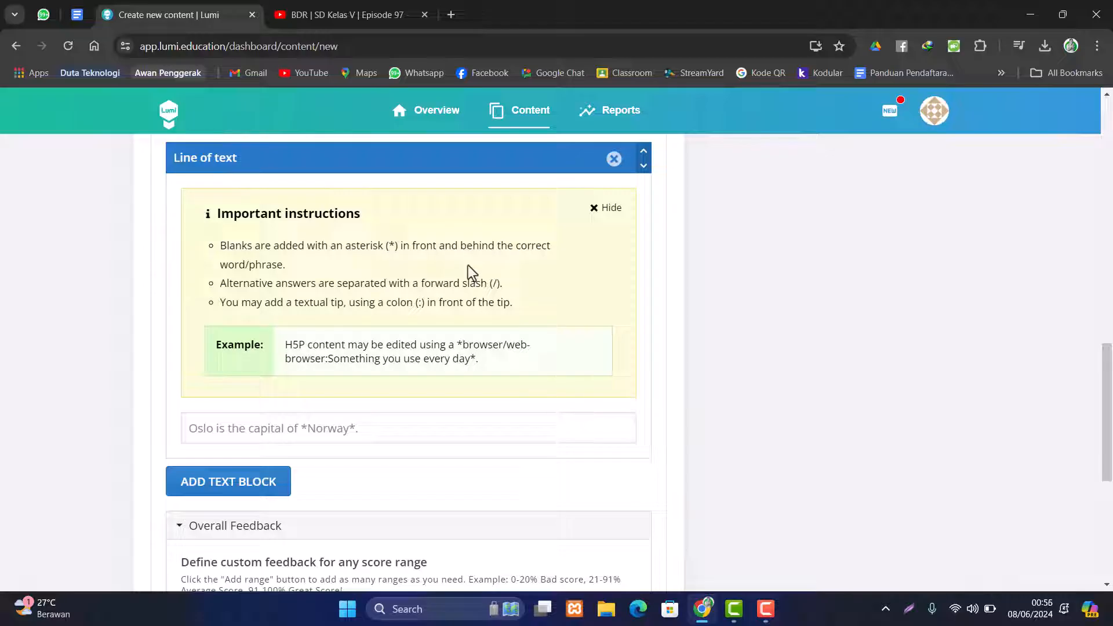
scroll(371, 290, "up", 2)
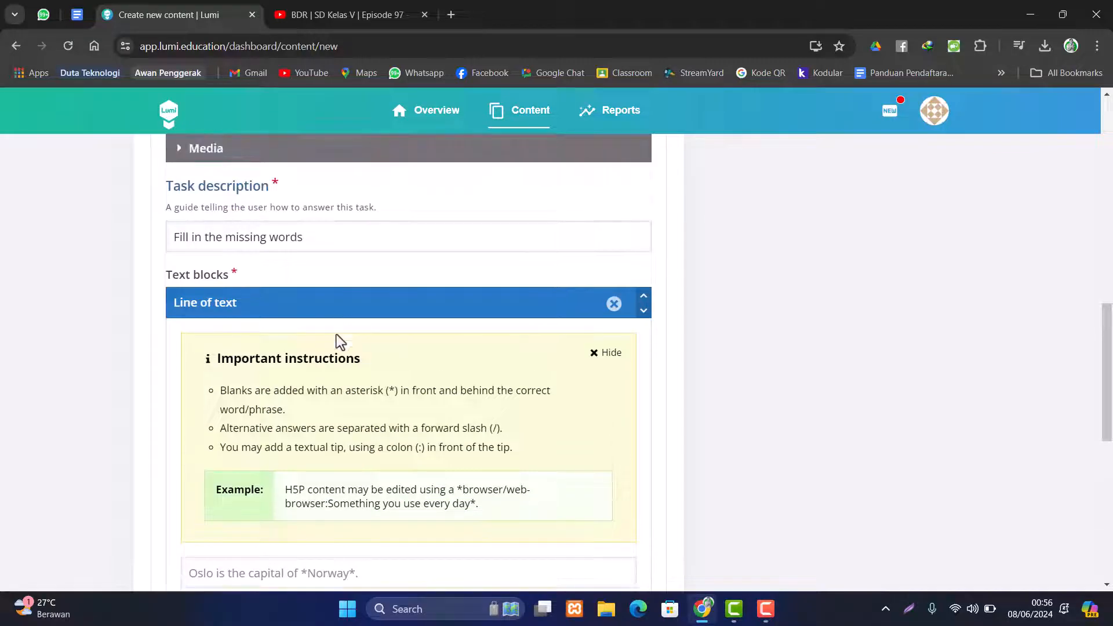
scroll(338, 357, "down", 4)
scroll(338, 357, "down", 4)
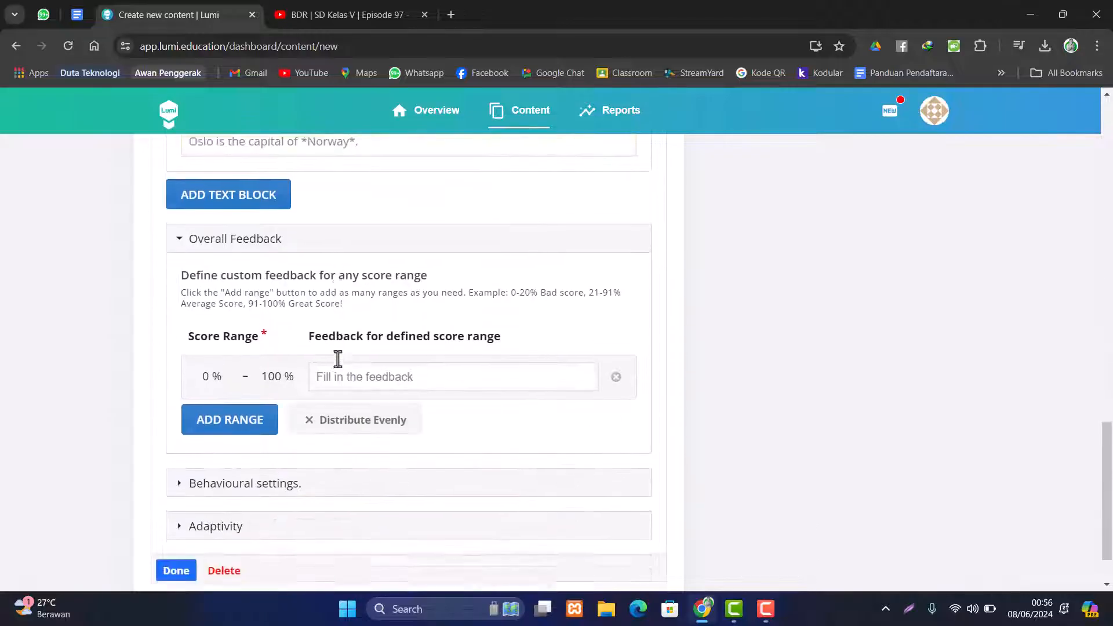
scroll(340, 360, "up", 4)
scroll(343, 365, "up", 4)
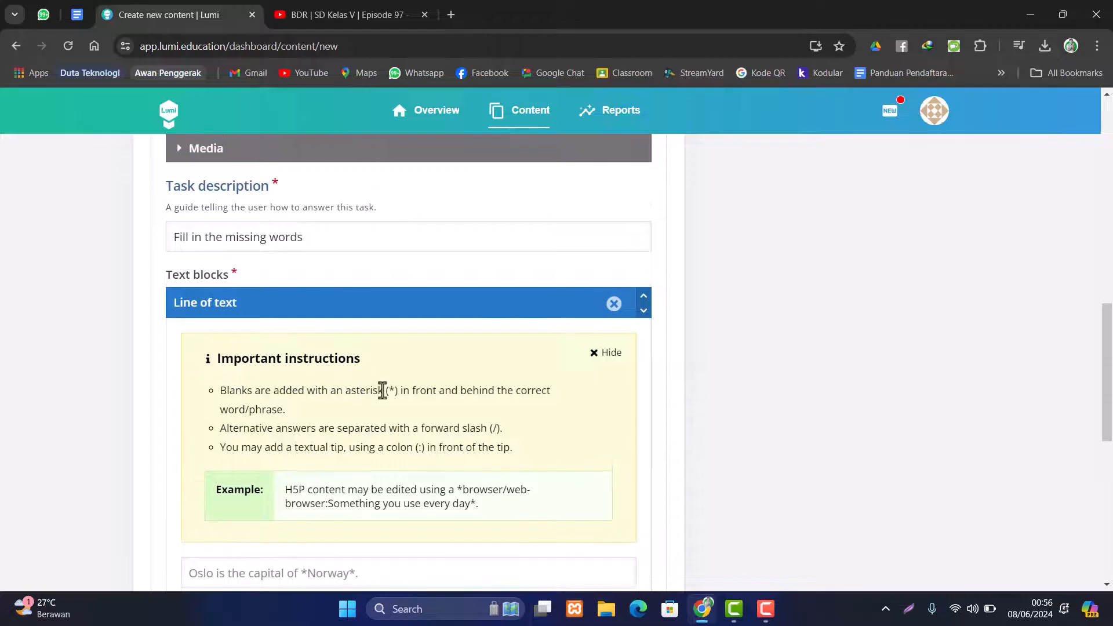
scroll(381, 391, "down", 3)
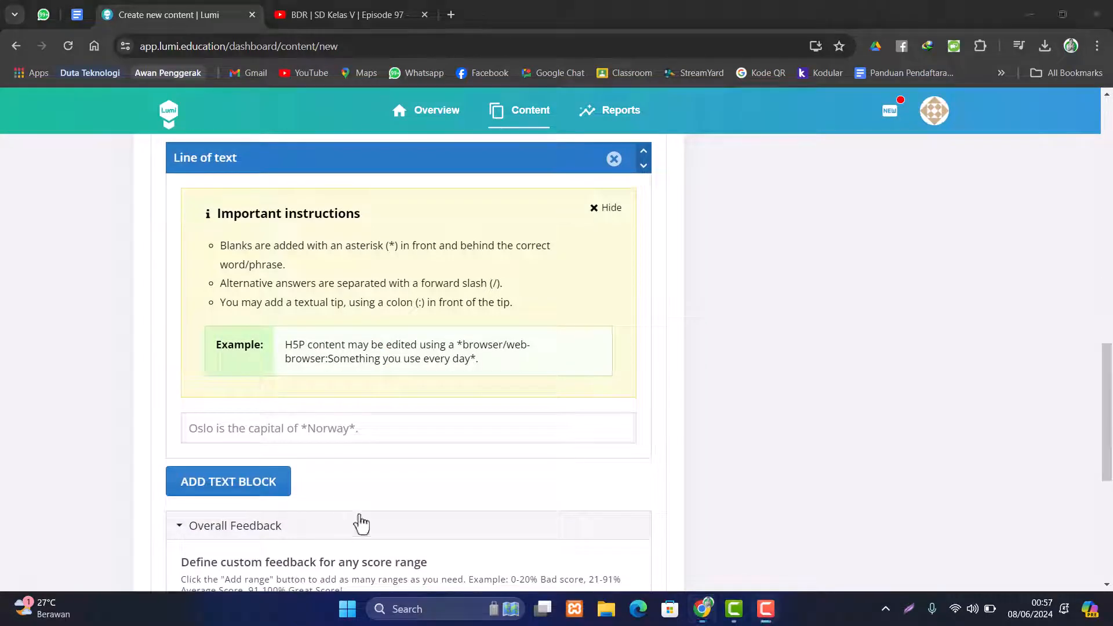
scroll(353, 437, "down", 1)
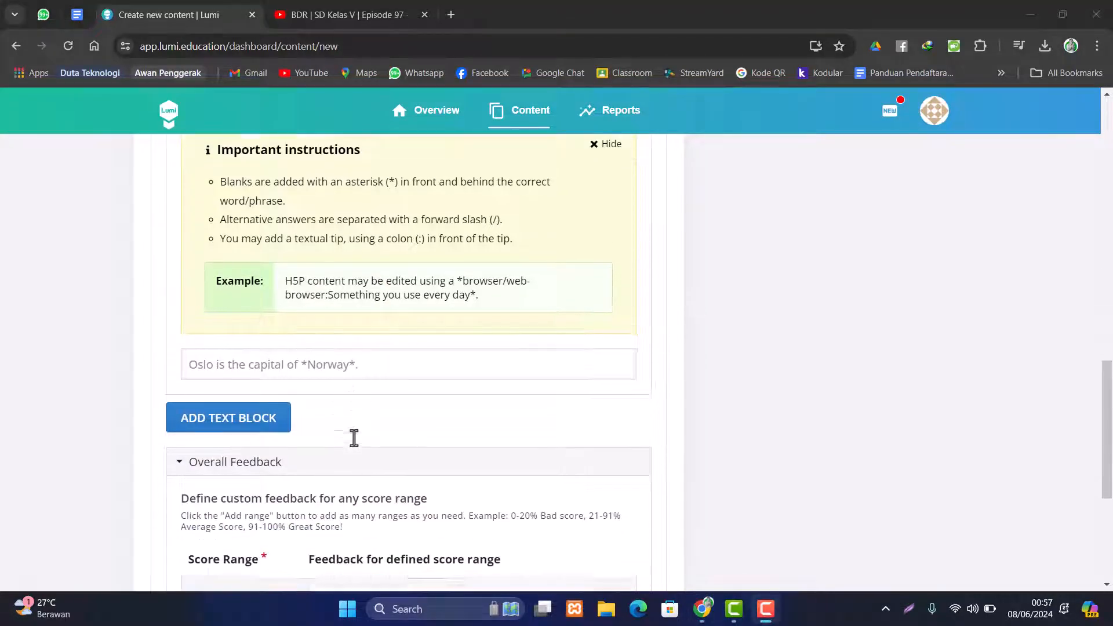
- Write the Rasi bintang sentence with *Rasi bintang*, *bintang* and *konfigurasi* as starred blanks
left_click(336, 362)
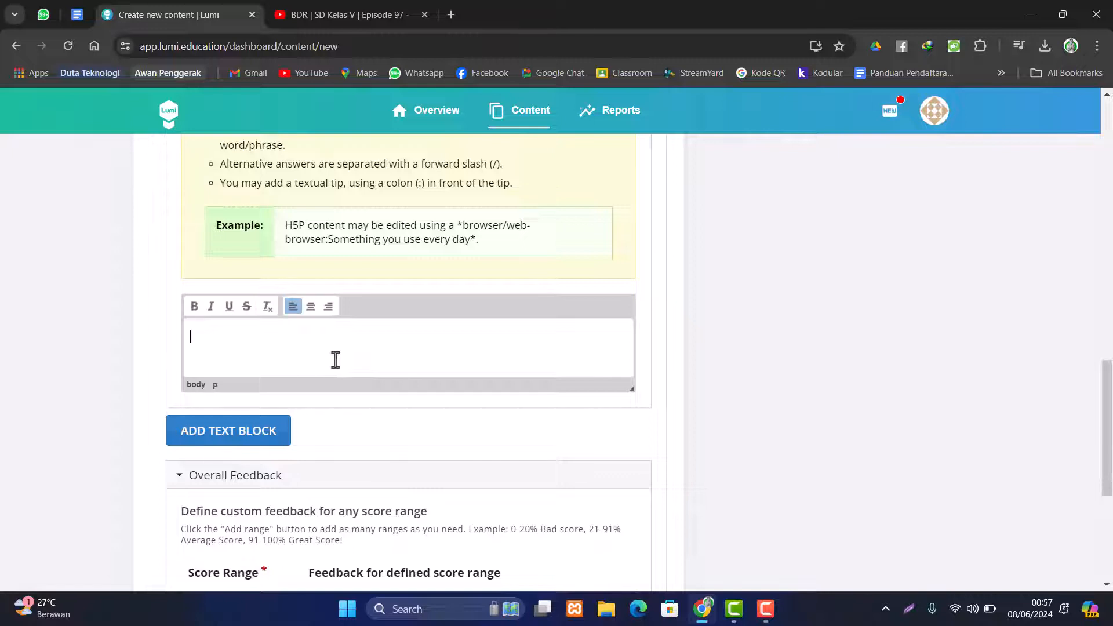
type("*Rasi bintang* adalah sekump")
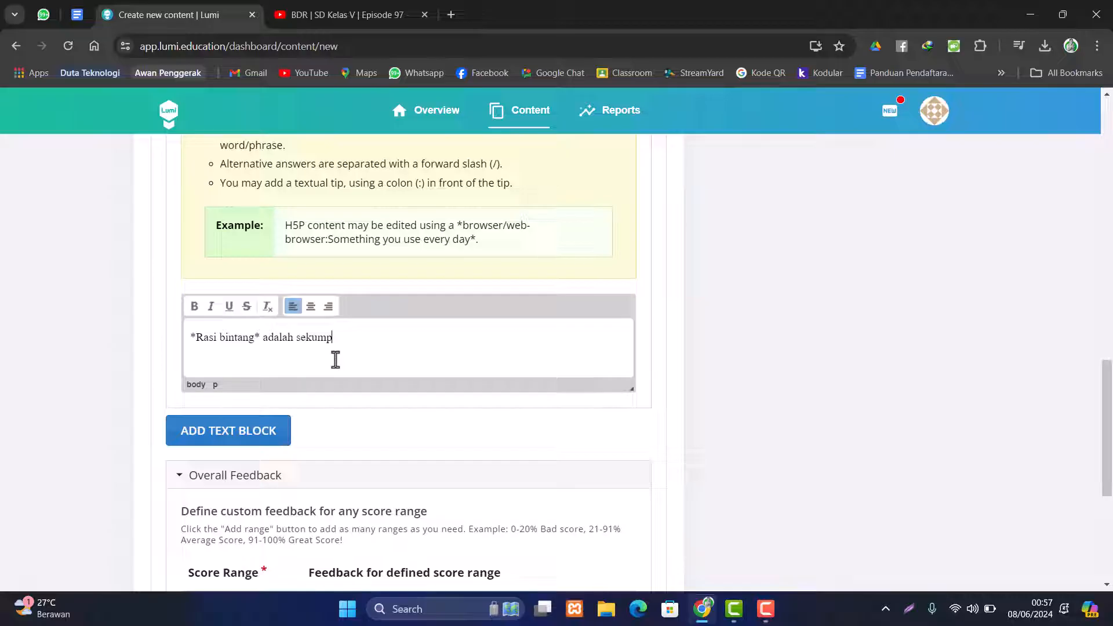
type("ulan *bintang*")
type("yang tampak")
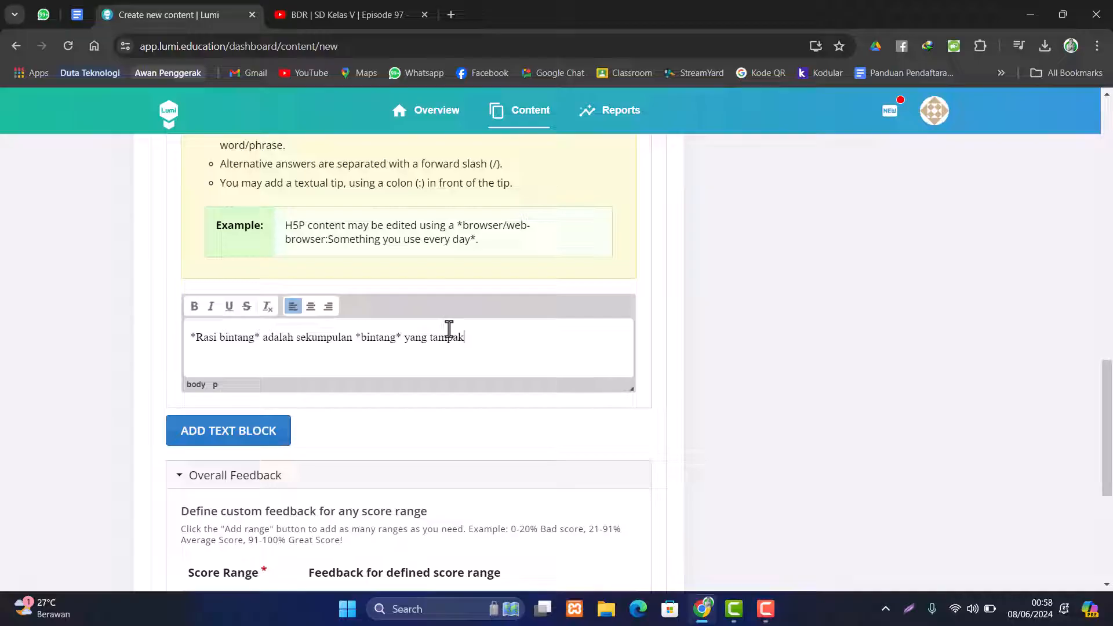
type("berhu")
key("BackSpace")
type("hubungan membentuk *")
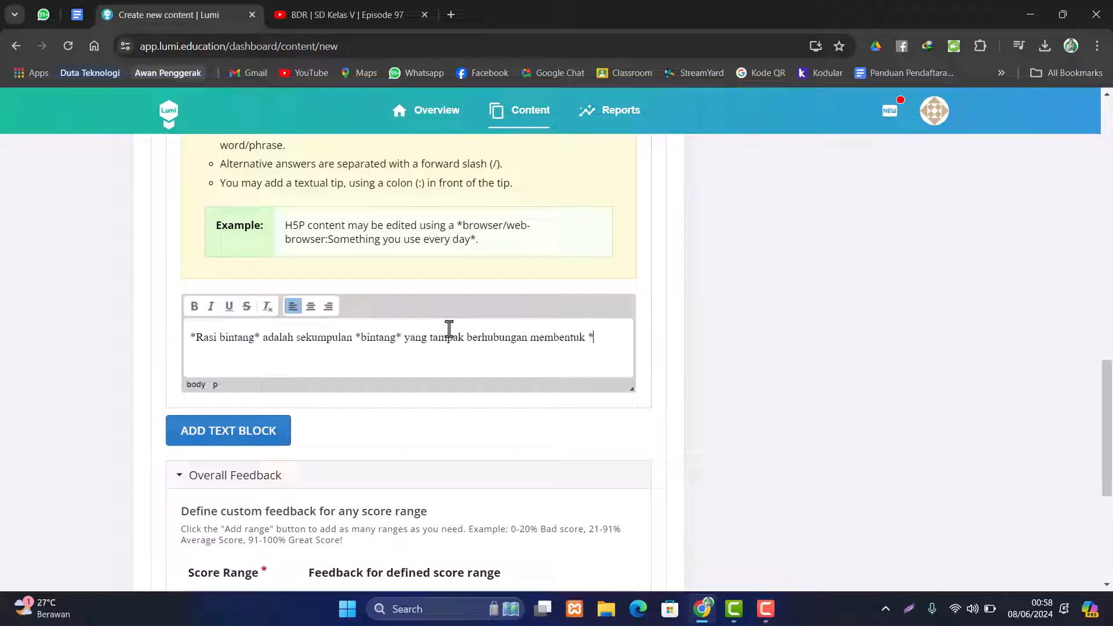
type("konfigurasi* khusus.")
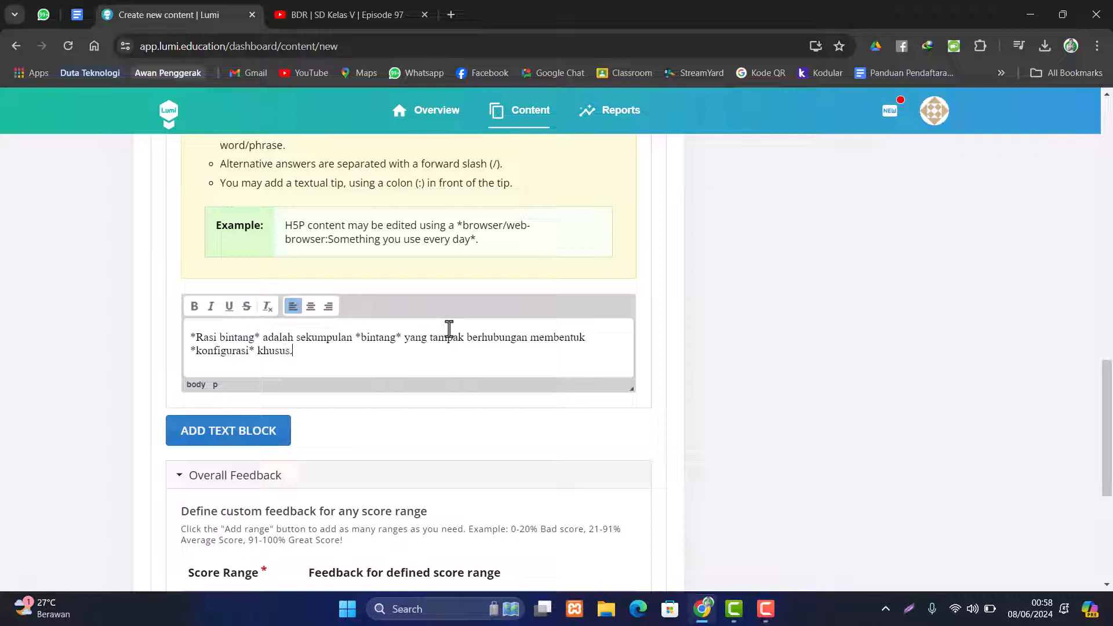
- Close the fill-in-the-blanks editor with Done and drag 'Kerjakan soal berikut!' lower on the 17:38 frame
scroll(427, 369, "down", 4)
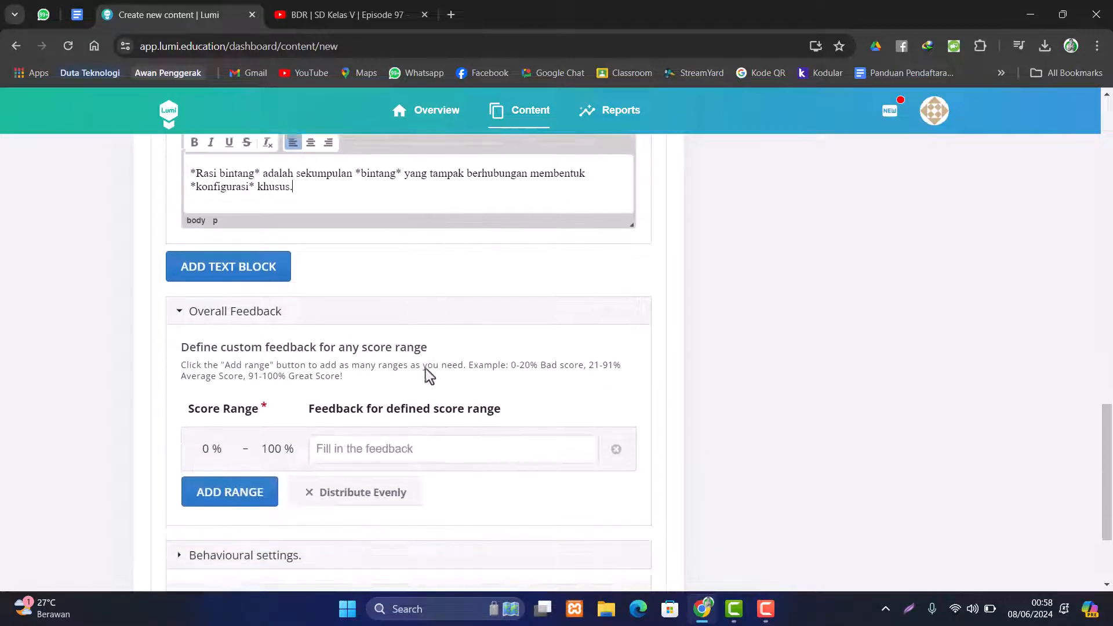
scroll(447, 372, "down", 2)
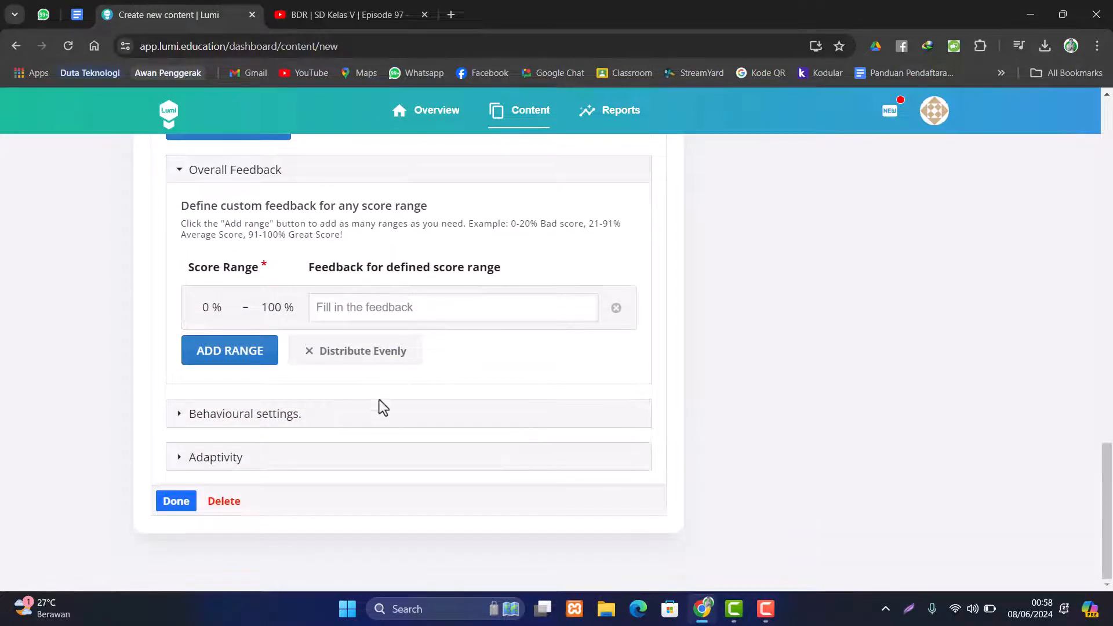
scroll(380, 406, "up", 12)
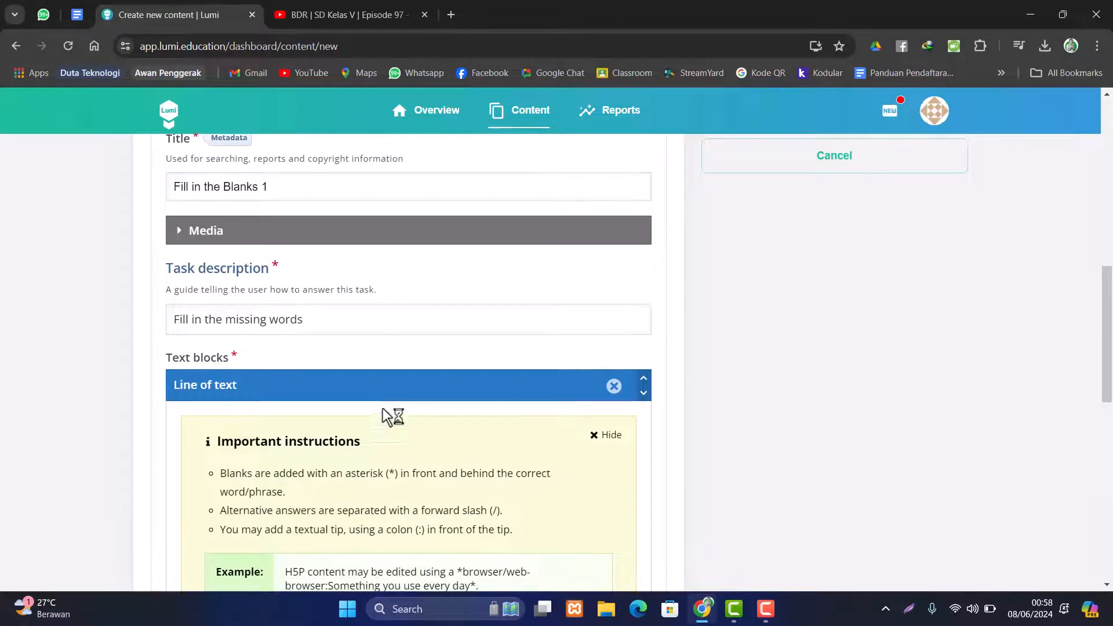
scroll(382, 408, "down", 14)
left_click(176, 509)
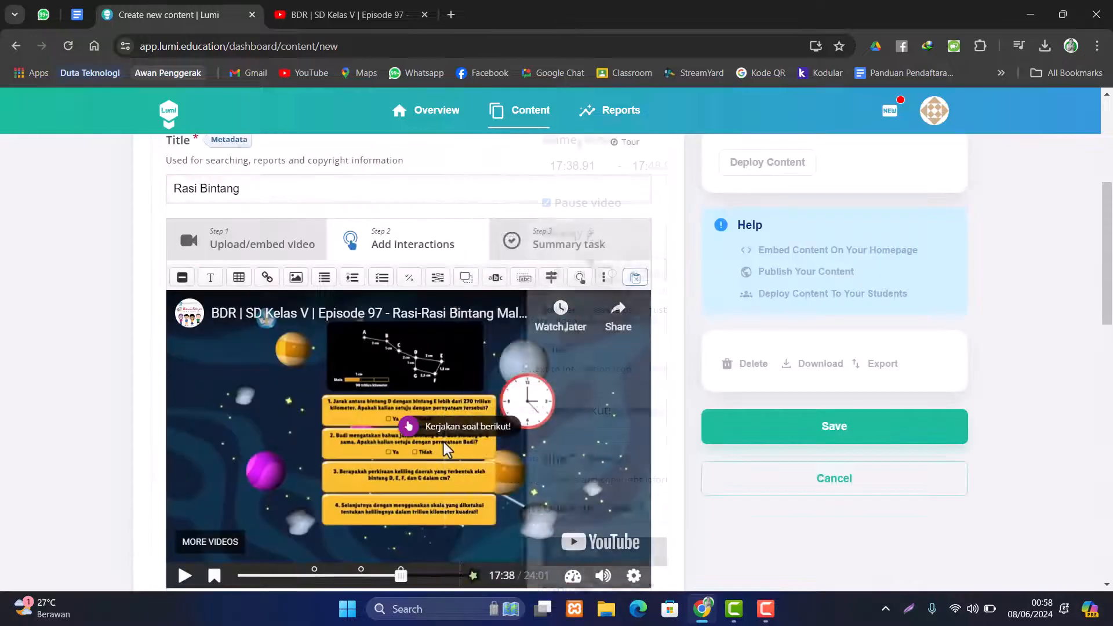
scroll(449, 424, "down", 3)
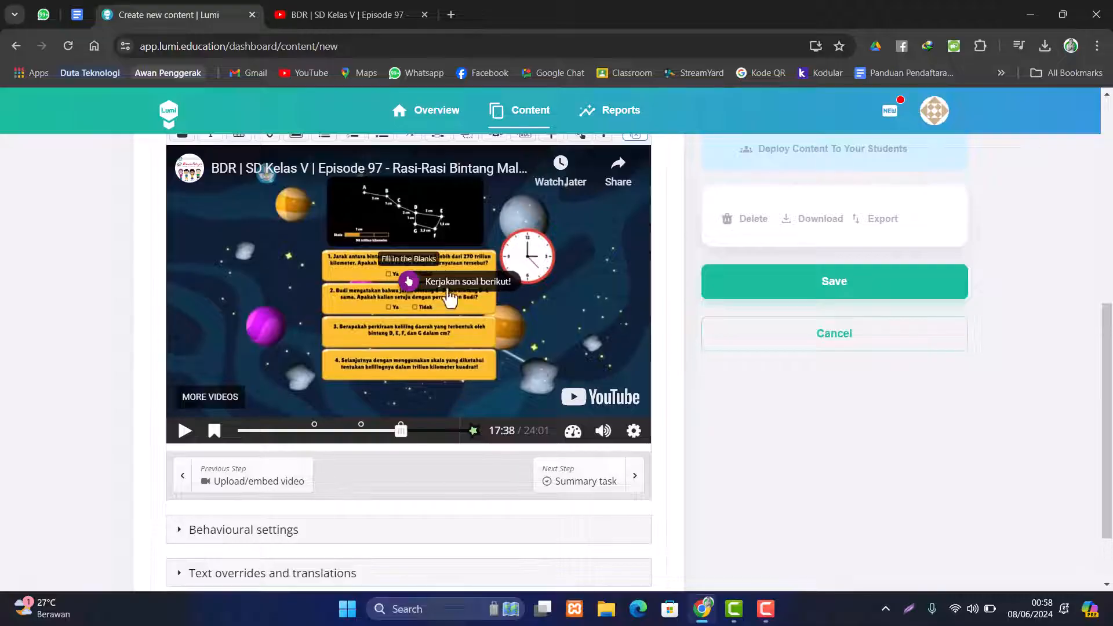
left_click_drag(451, 299, 410, 326)
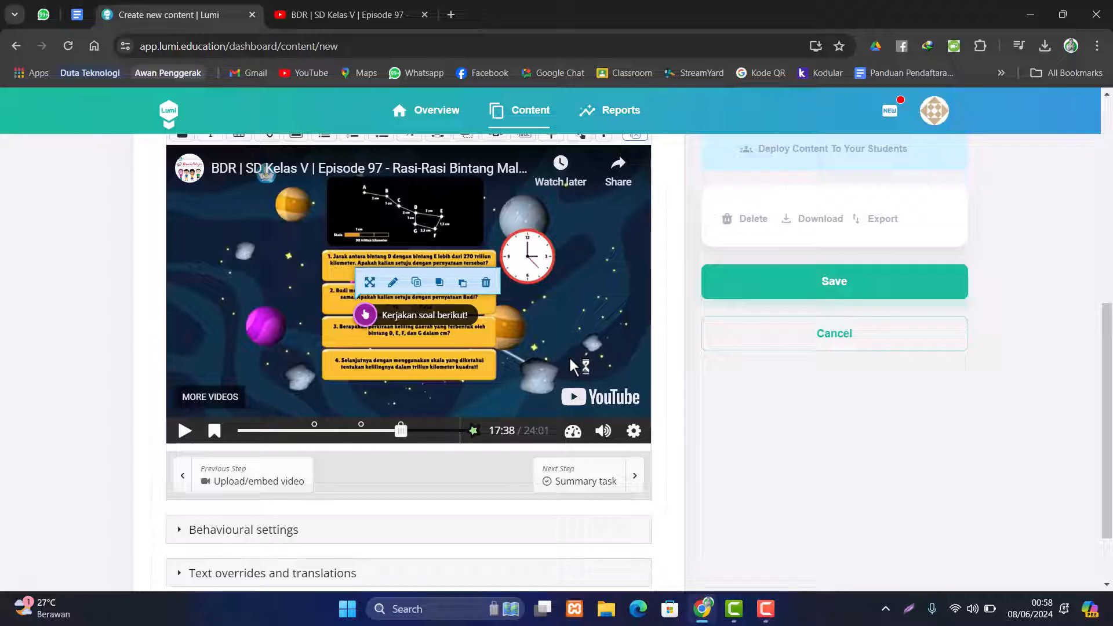
scroll(447, 375, "up", 2)
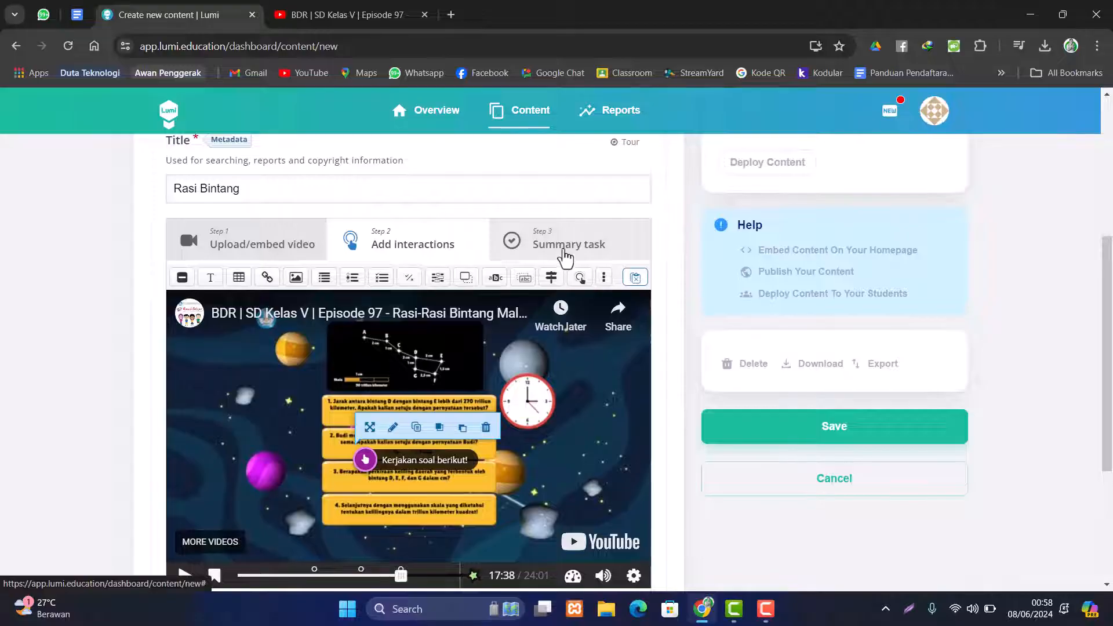
- Save the Rasi Bintang interactive video from the Summary step
left_click(566, 253)
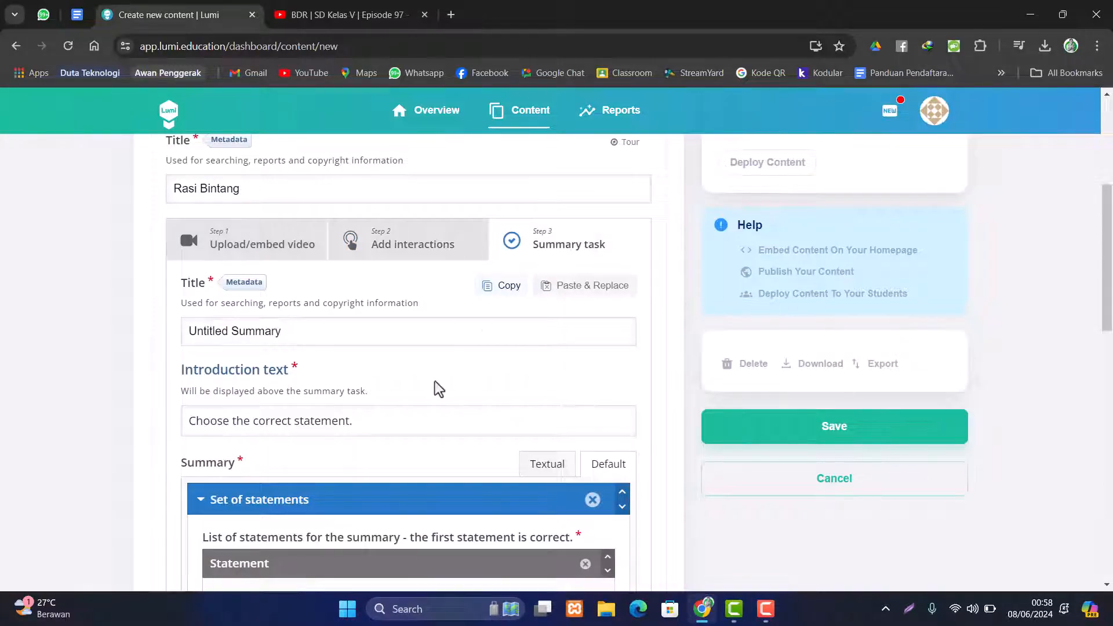
scroll(441, 394, "down", 12)
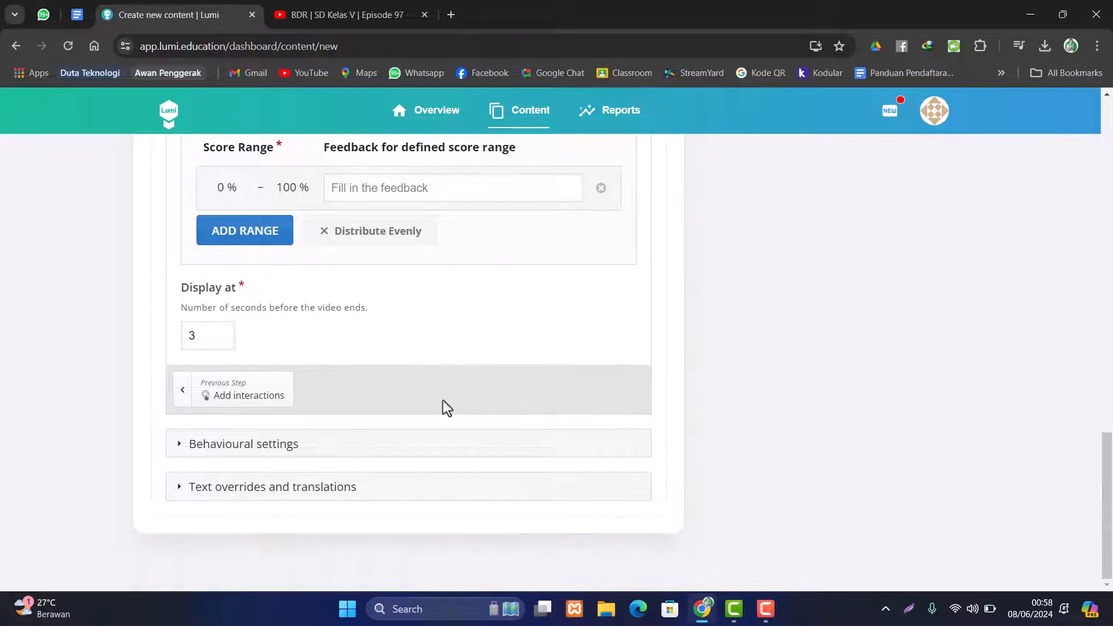
scroll(443, 400, "up", 5)
scroll(443, 401, "up", 6)
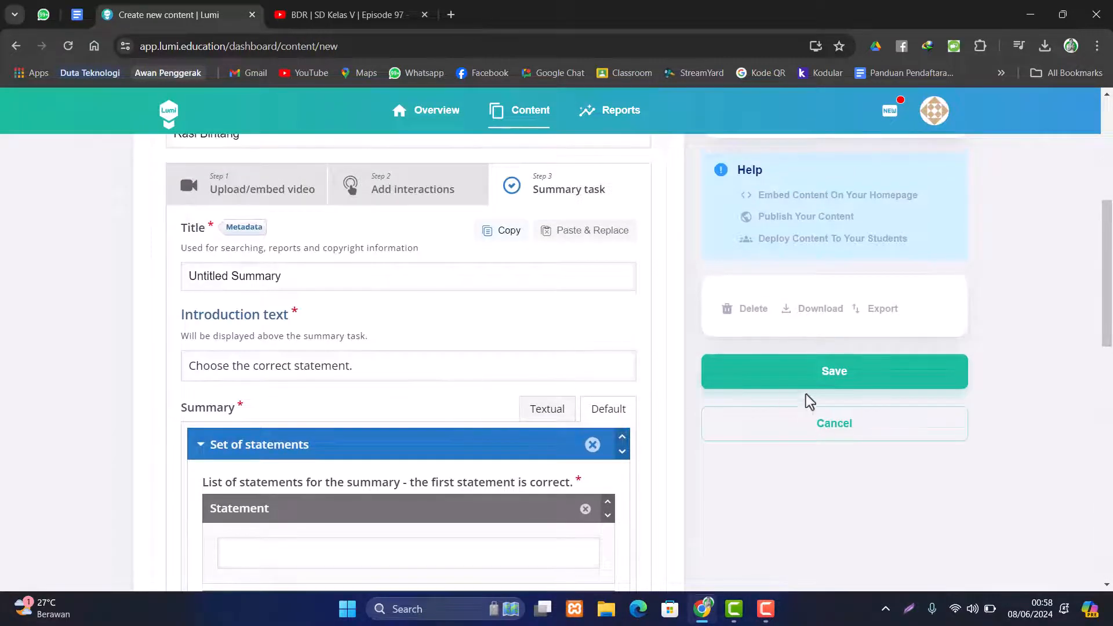
left_click(810, 387)
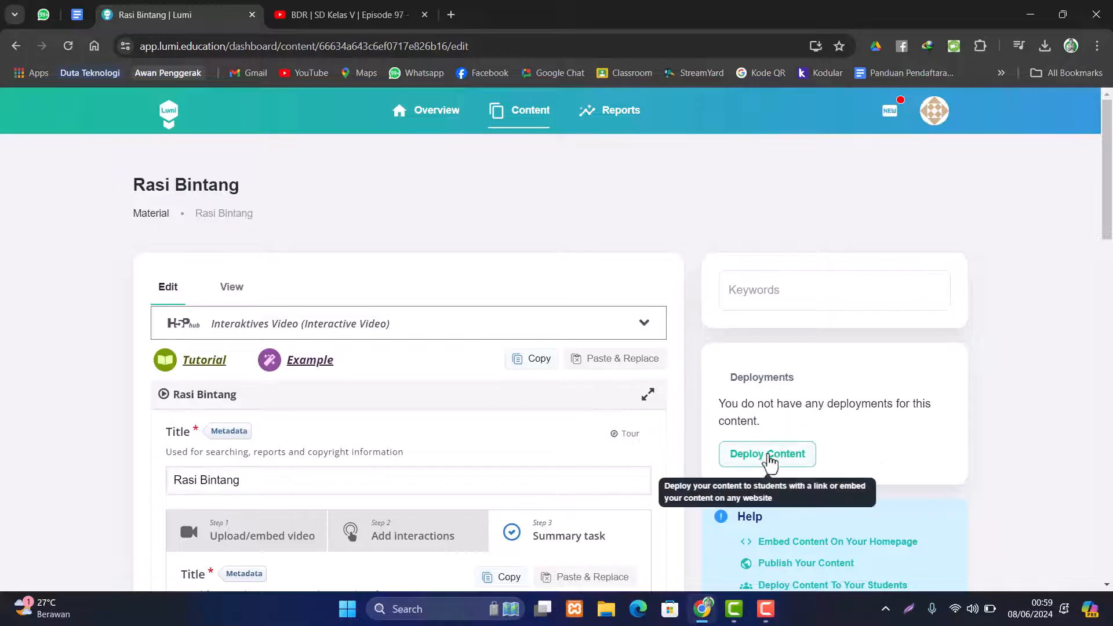
- Create a deployment named 'Rasi Bintang'
left_click(769, 456)
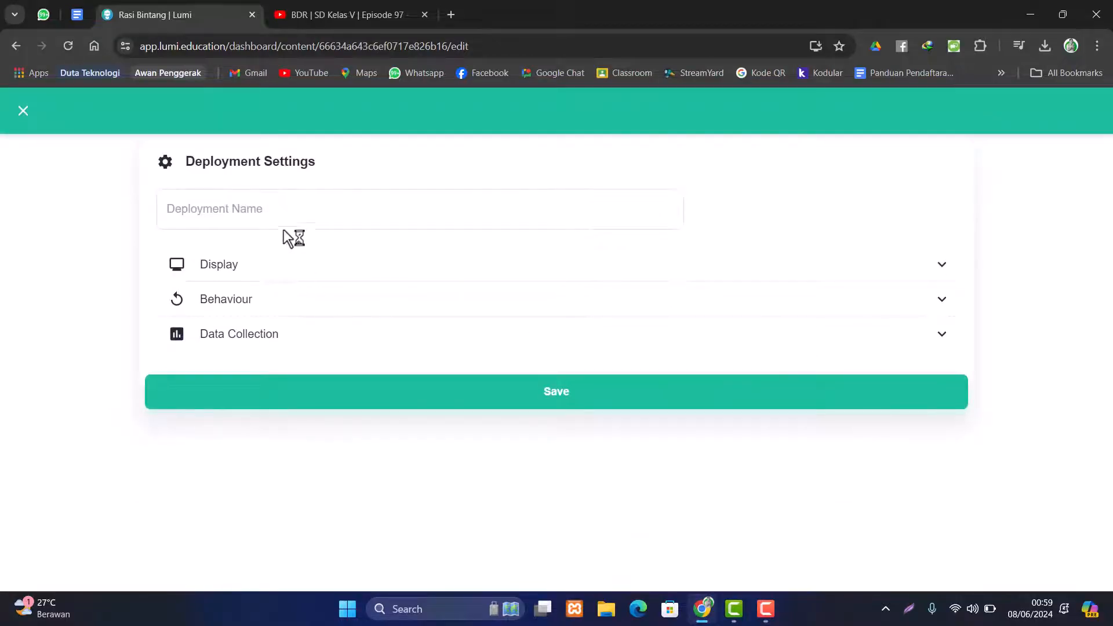
left_click(277, 208)
type("Ras")
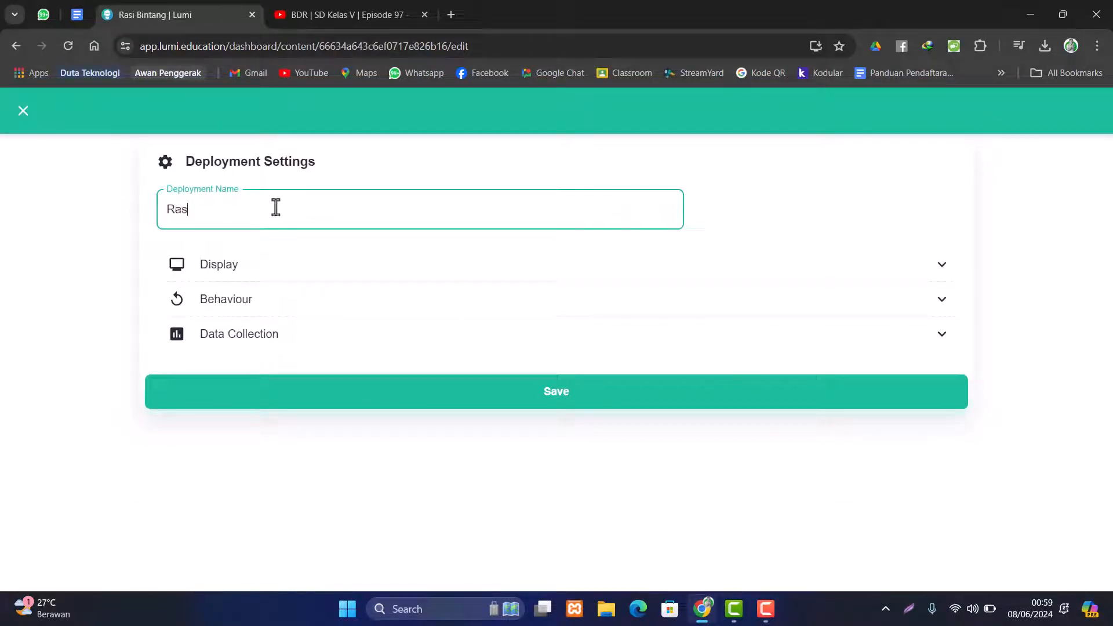
type("i Bintang")
left_click(555, 396)
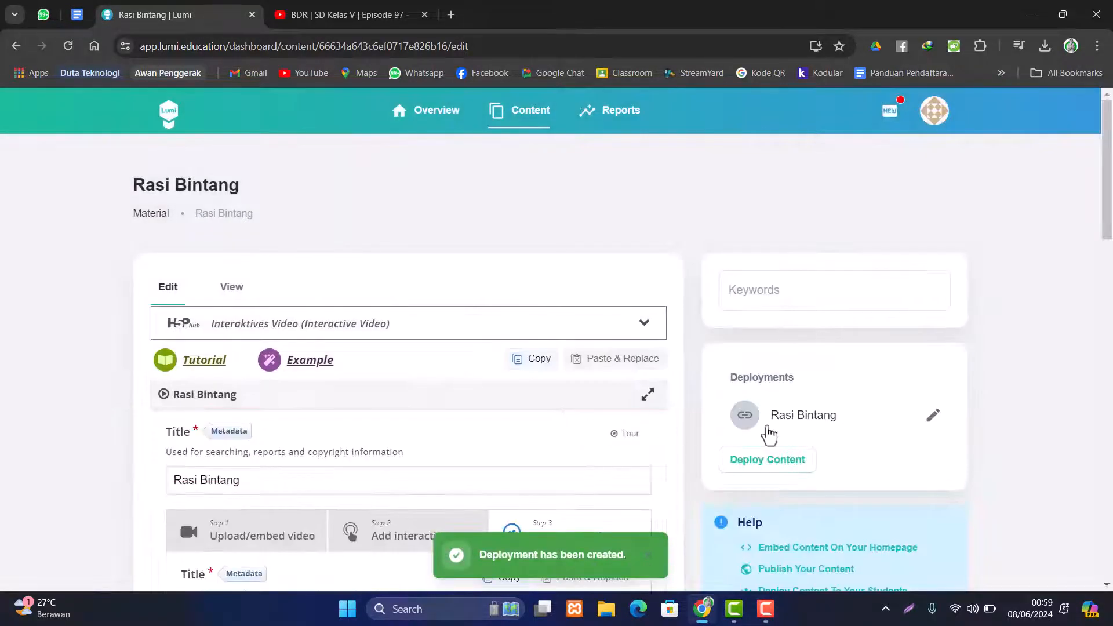
scroll(643, 380, "down", 3)
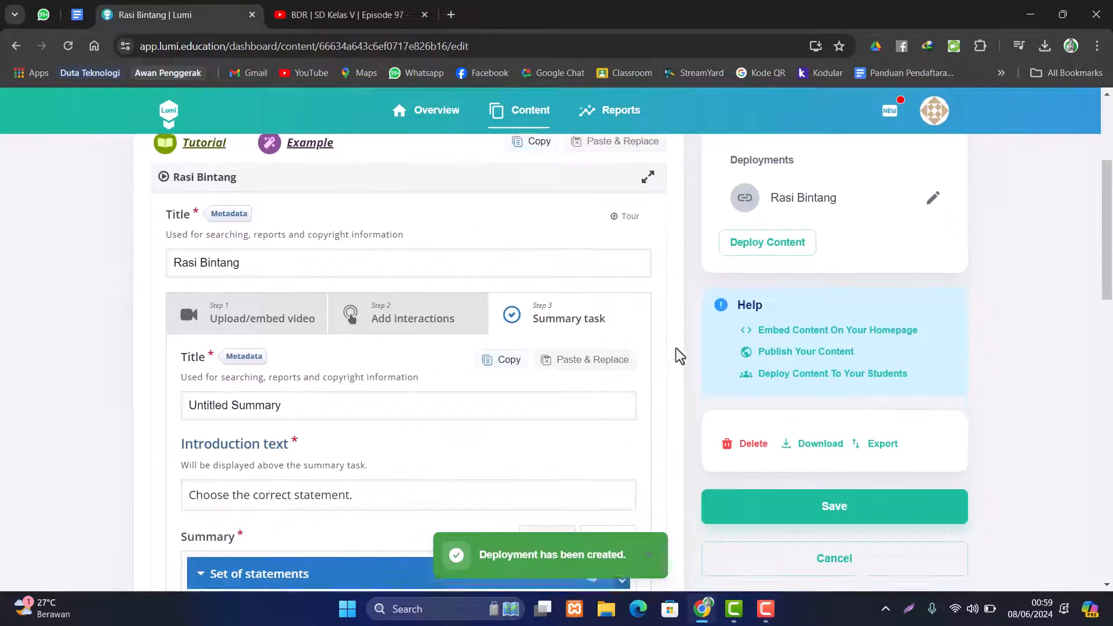
scroll(677, 350, "up", 2)
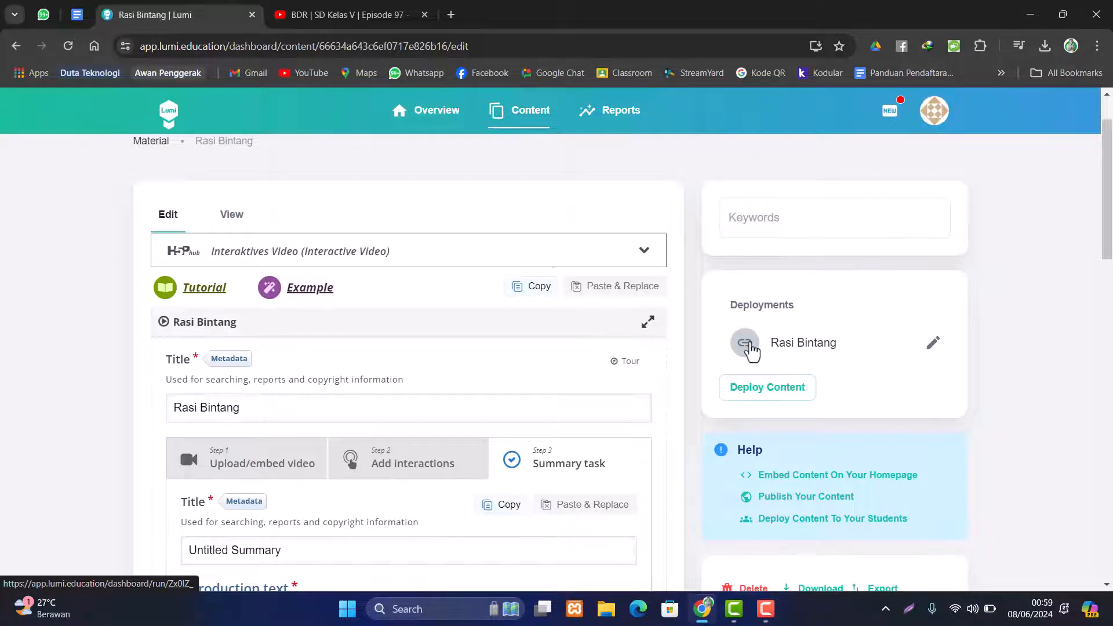
- Copy the Rasi Bintang deployment's share link and open a blank browser tab
left_click(750, 347)
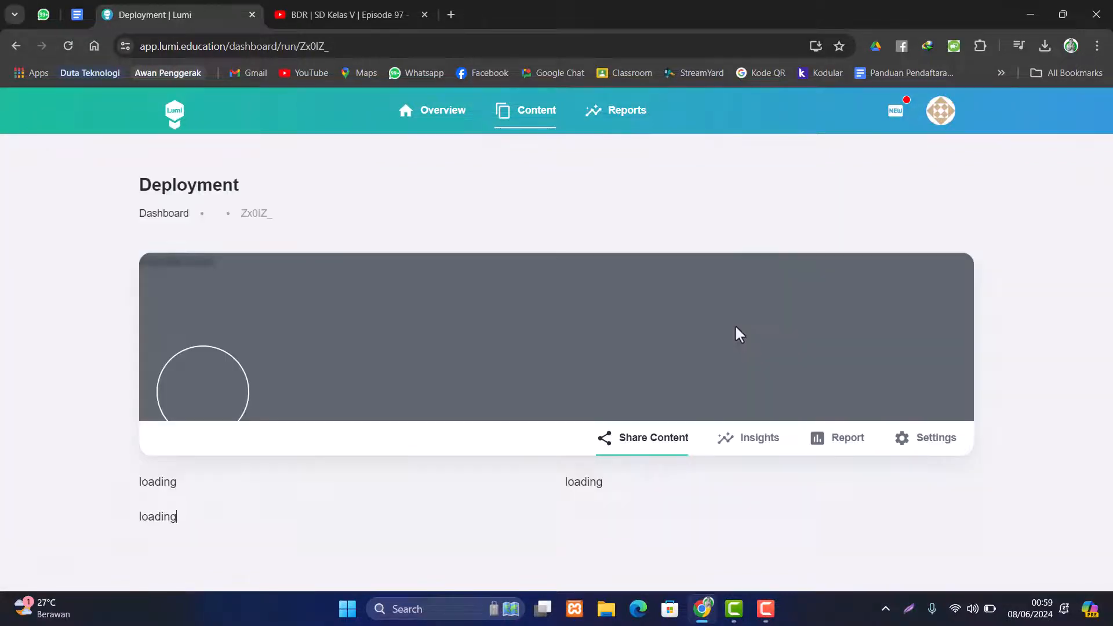
scroll(474, 368, "down", 5)
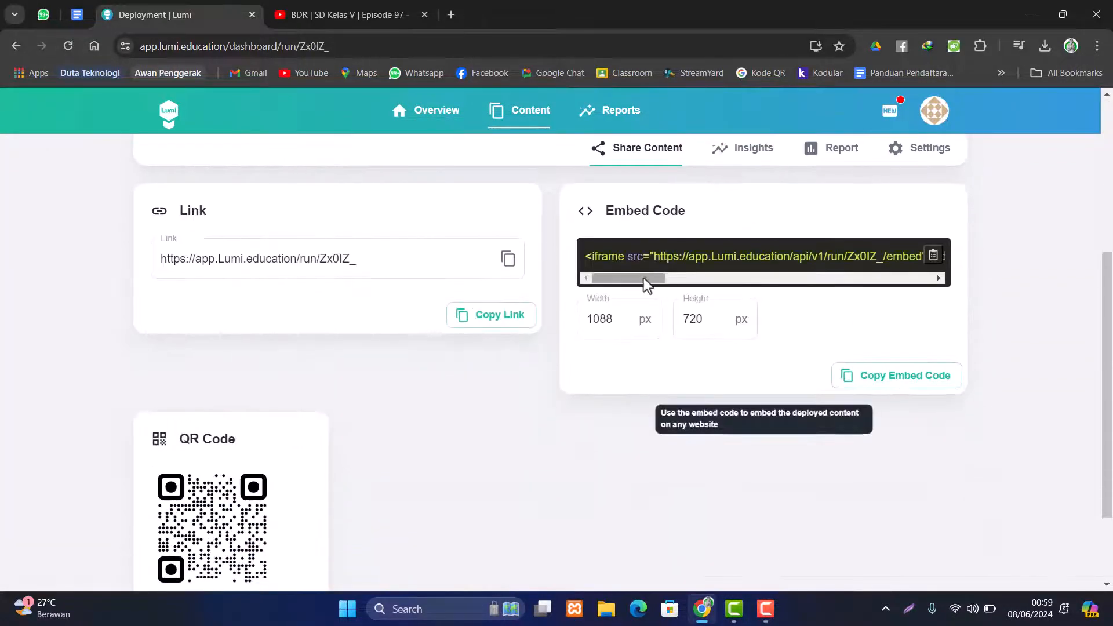
mouse_move(644, 278)
left_mouse_down()
mouse_move(924, 291)
mouse_move(629, 294)
left_mouse_up()
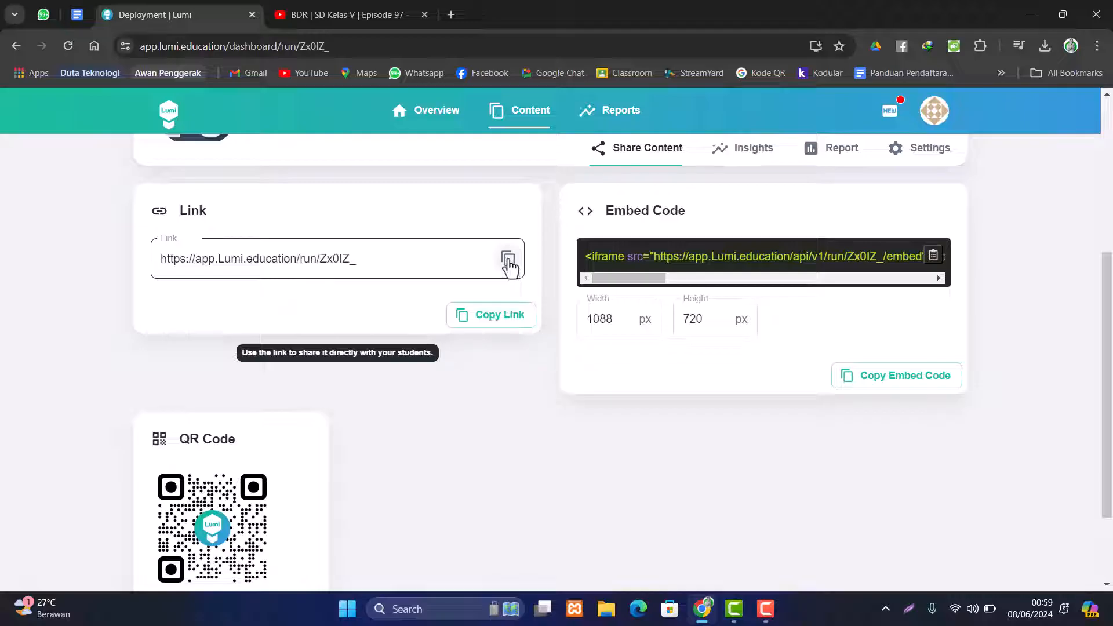
left_click(509, 261)
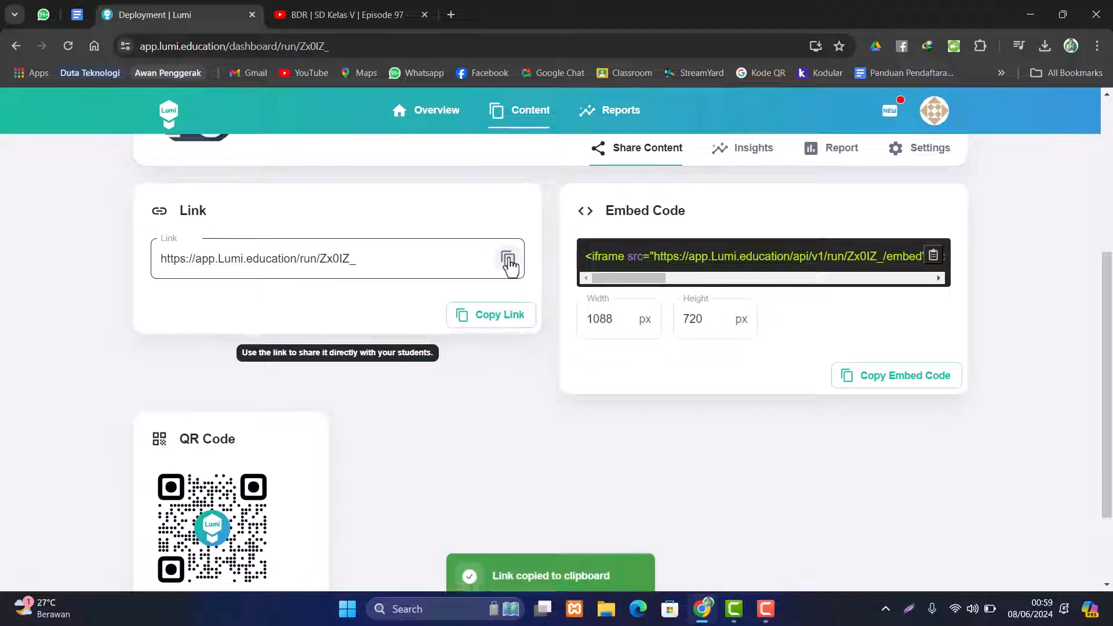
left_click(451, 15)
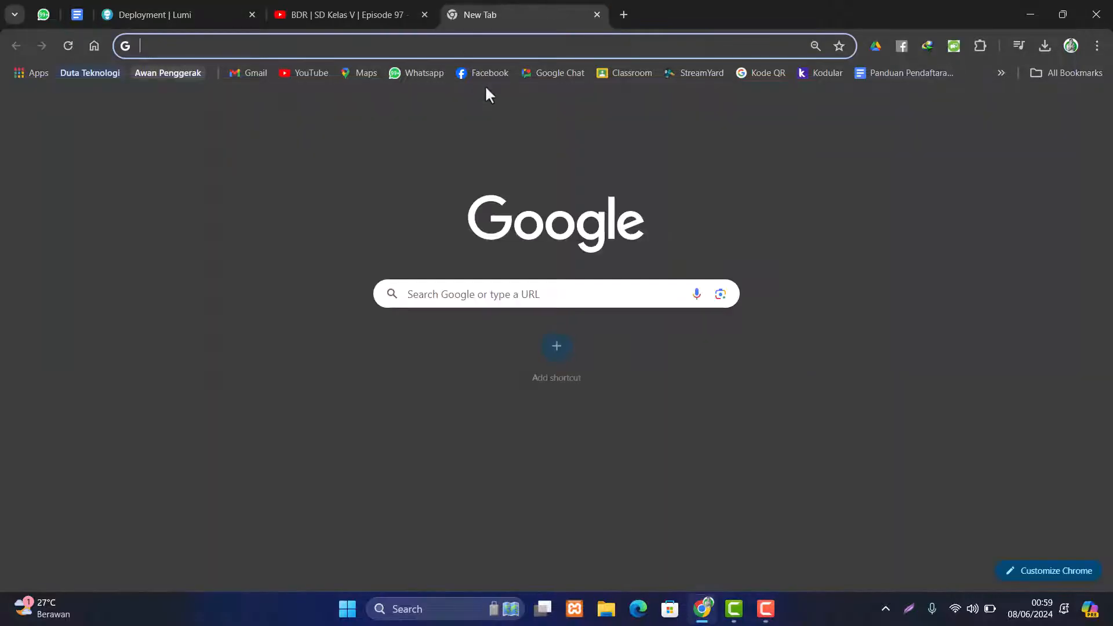
- Paste the copied deployment link into the new tab and load it
key("ctrl+v")
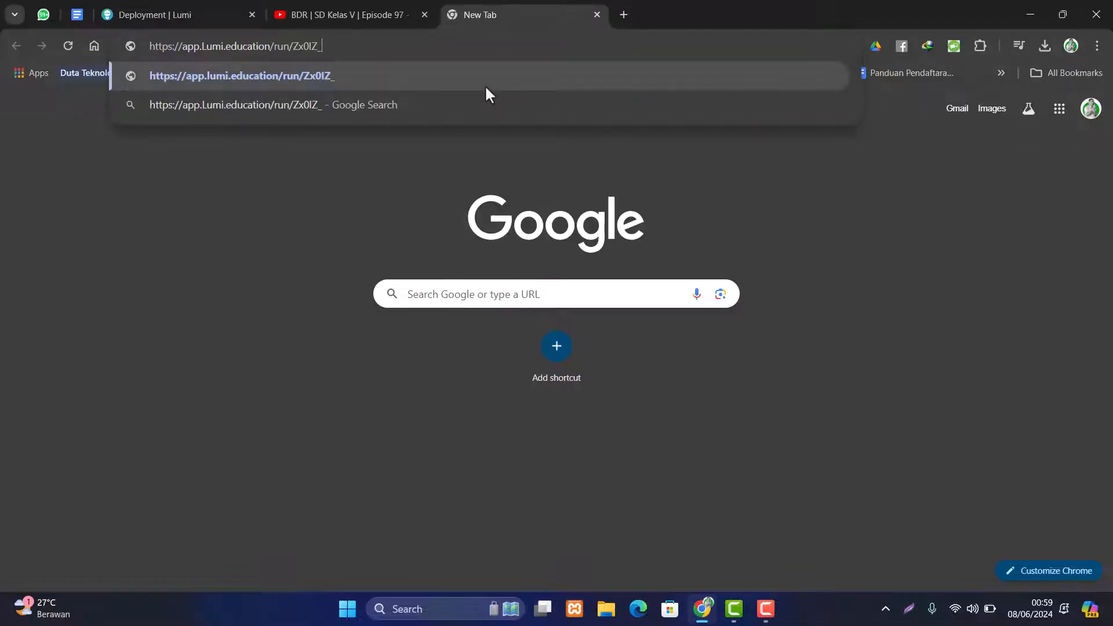
key("Return")
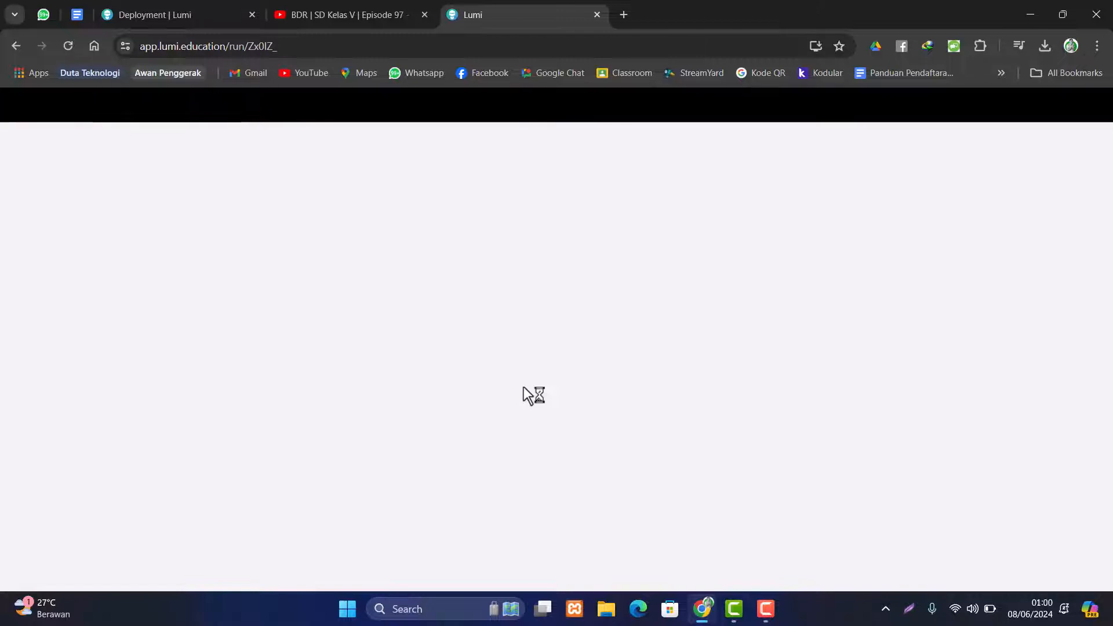
scroll(597, 326, "down", 3)
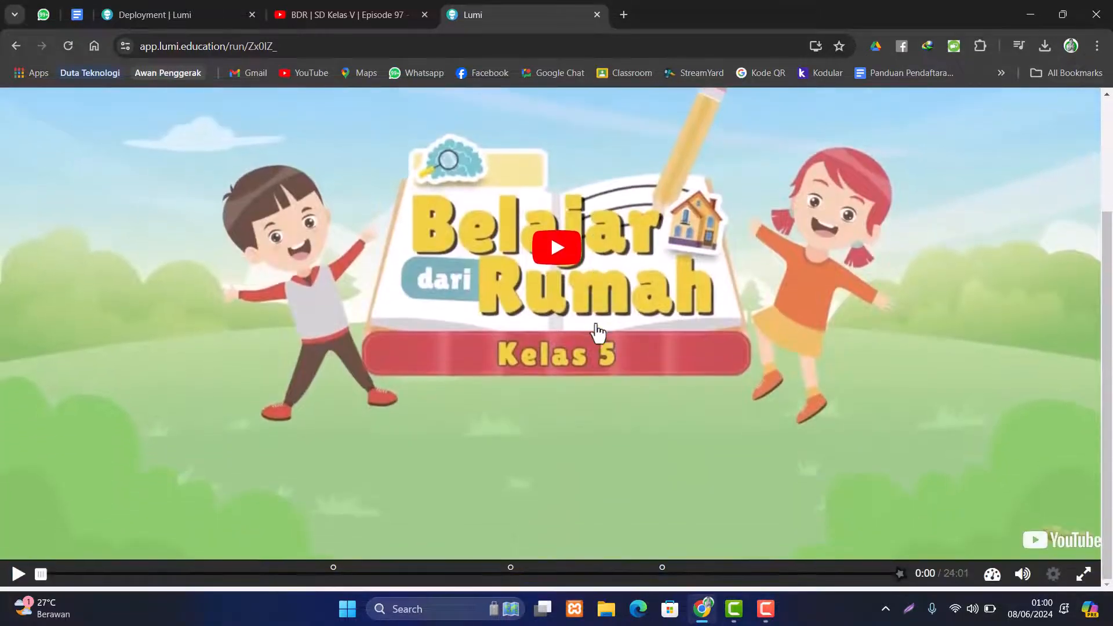
- Seek the video to about 8:12, dismiss suggested videos, and open the 'Kerjakan soal berikut!' quiz
left_click(266, 575)
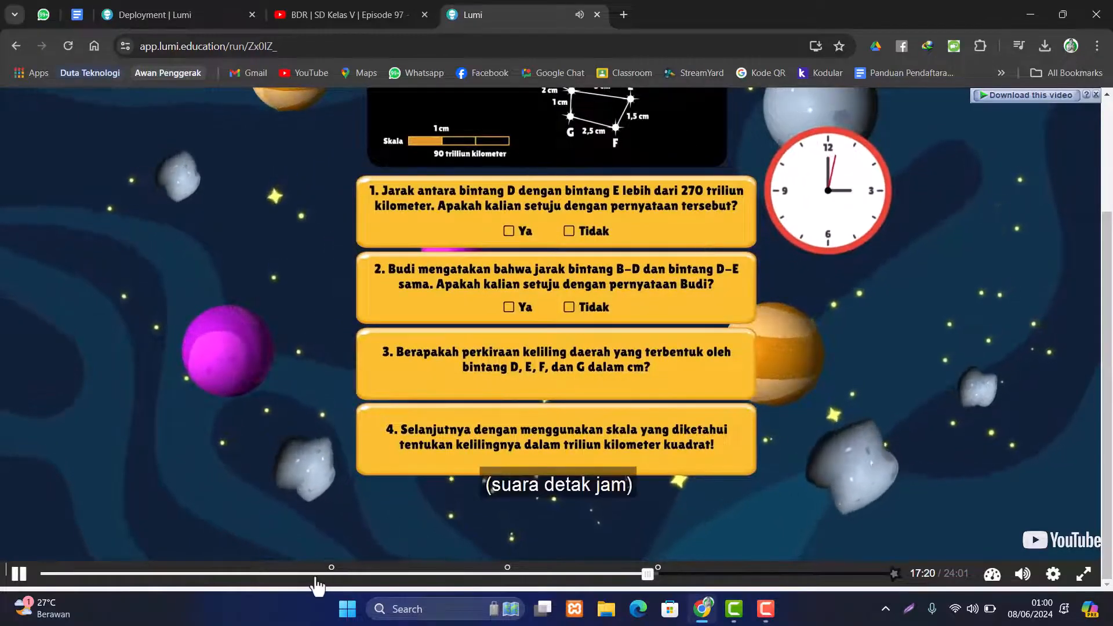
left_click(316, 575)
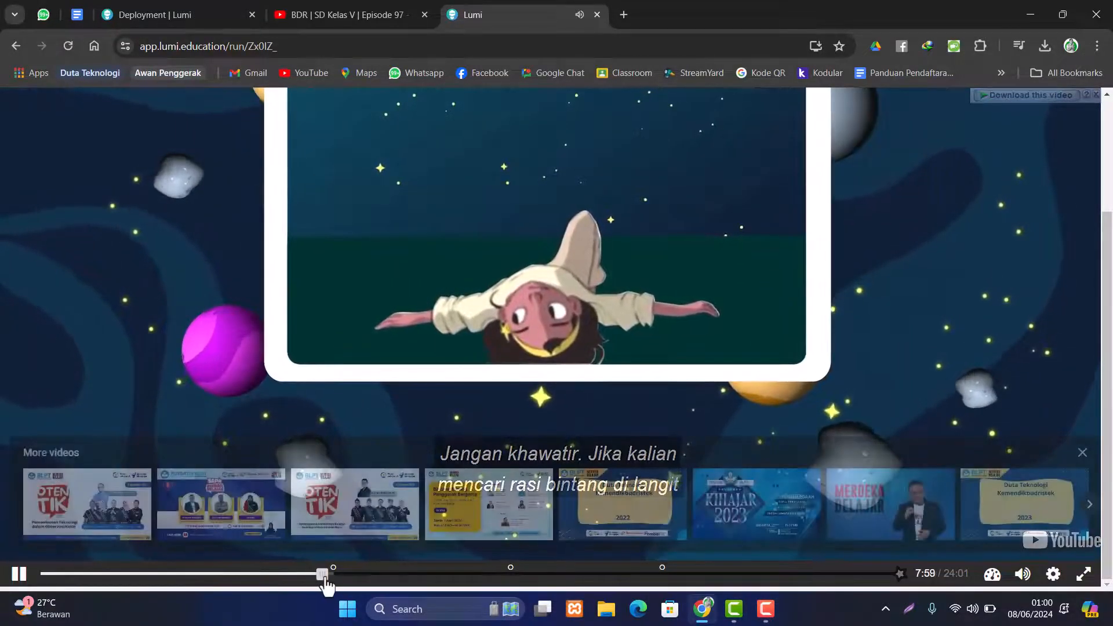
left_click(326, 575)
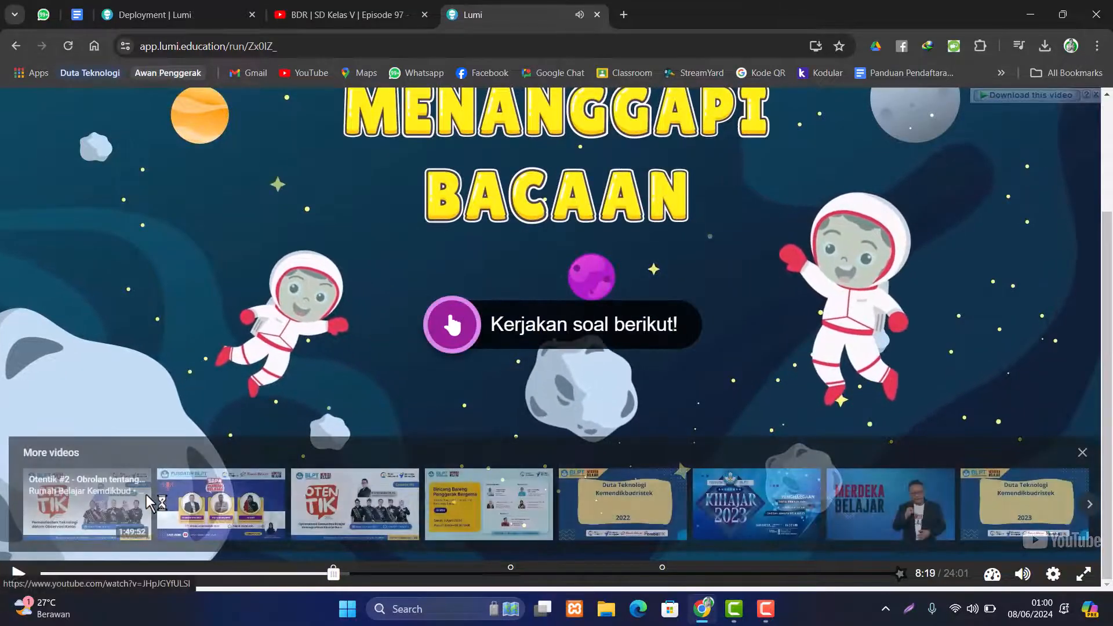
left_click(1082, 453)
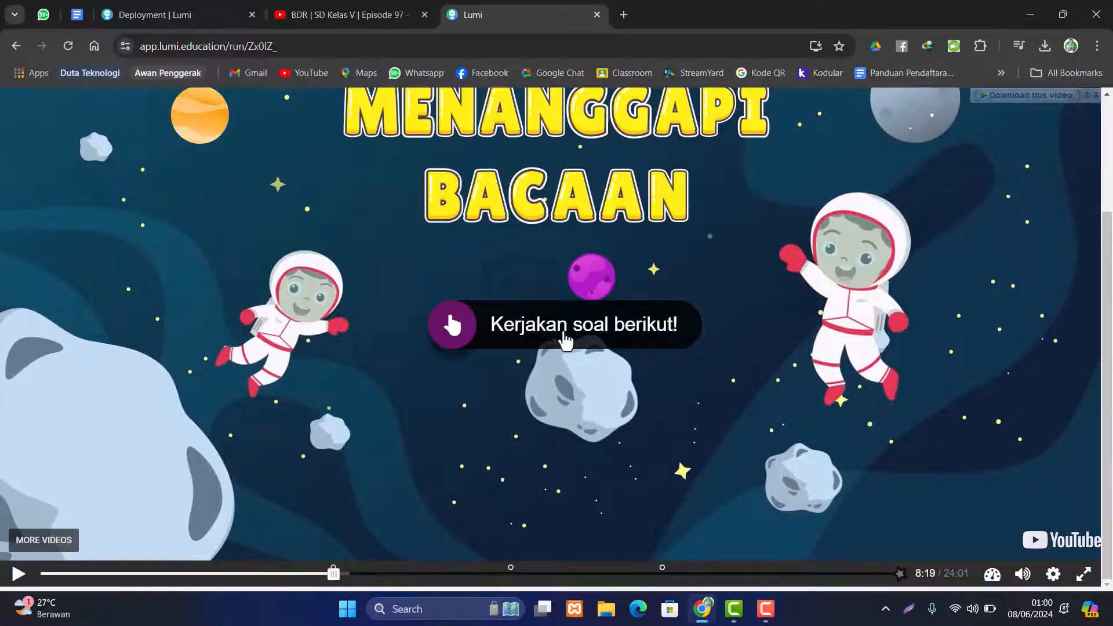
left_click(564, 335)
- Answer the true/false question with False, check it and continue the video
scroll(746, 359, "up", 3)
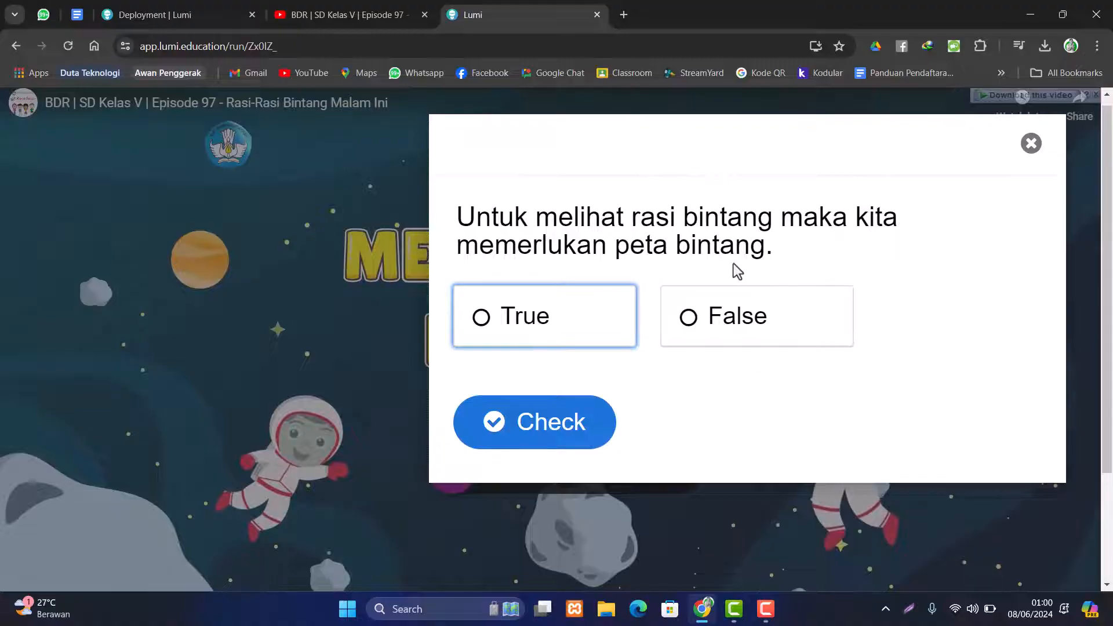
left_click(711, 331)
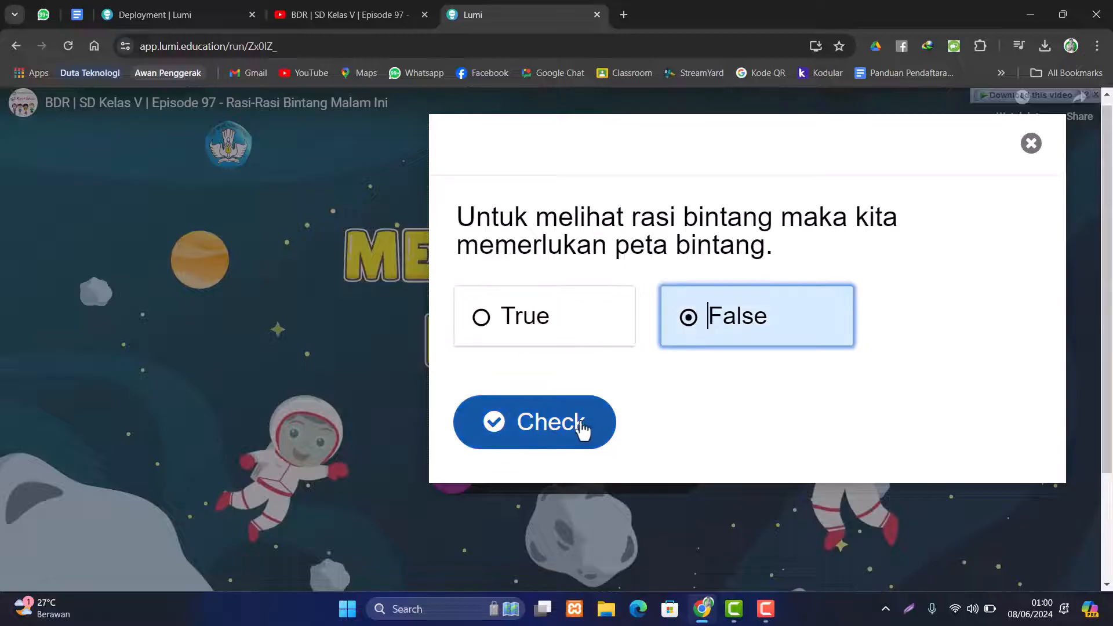
left_click(579, 428)
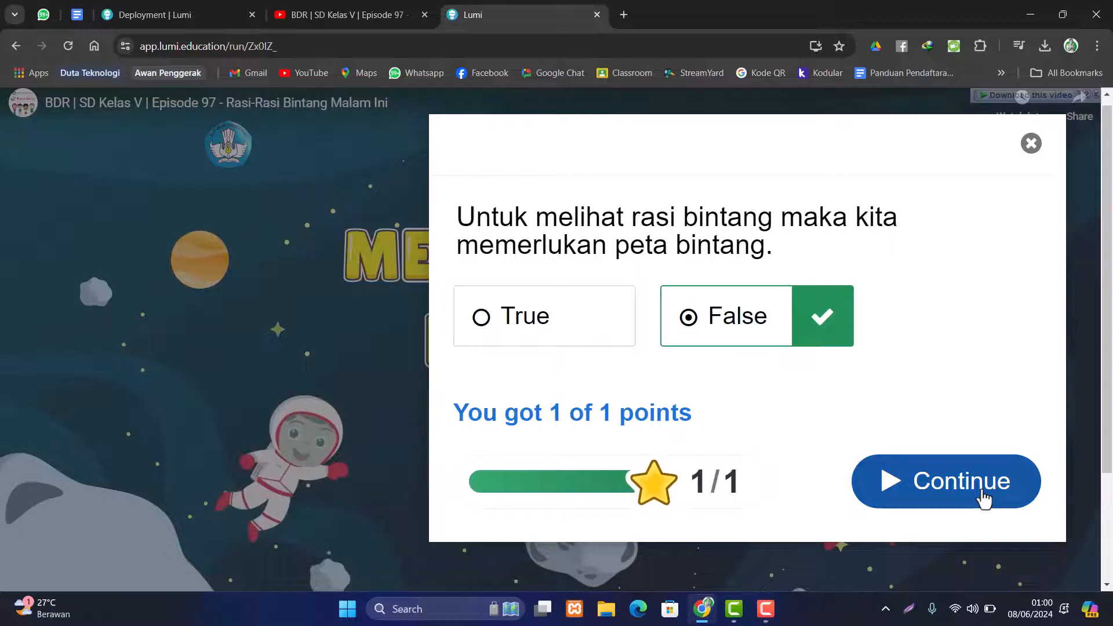
left_click(984, 498)
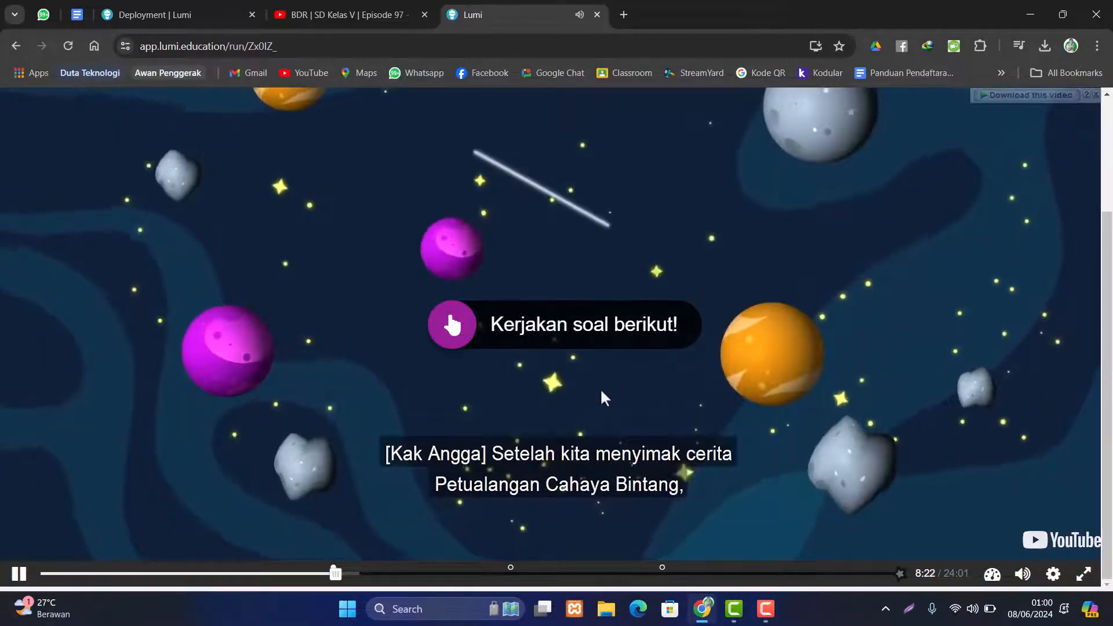
- At 13:08, tick all four constellations, check for 4/4, then seek near 17:30
left_click(507, 580)
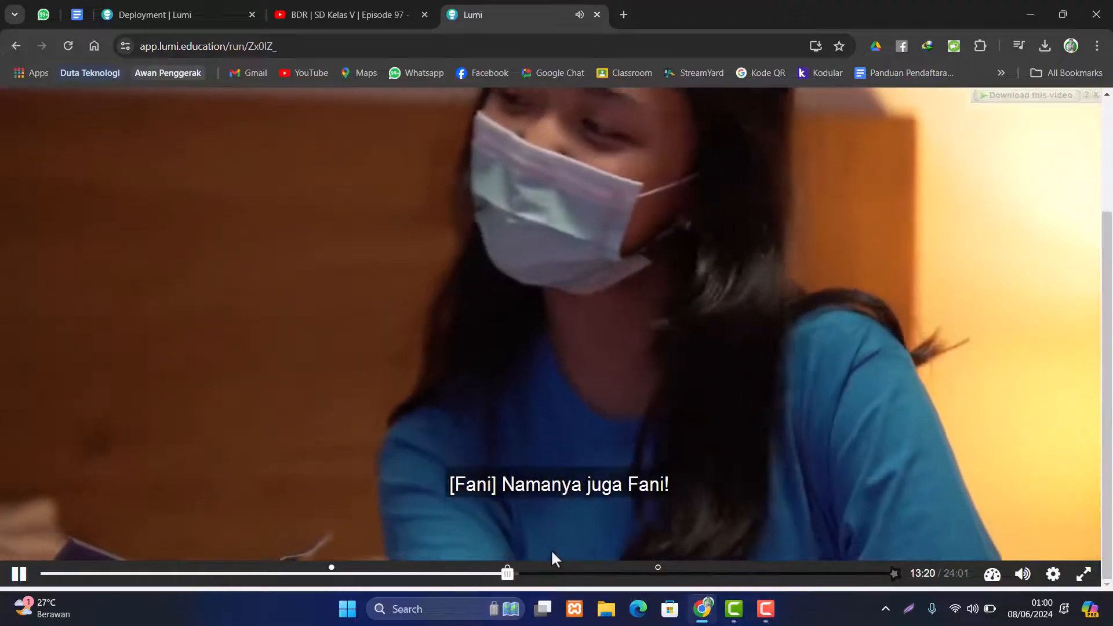
scroll(681, 412, "up", 1)
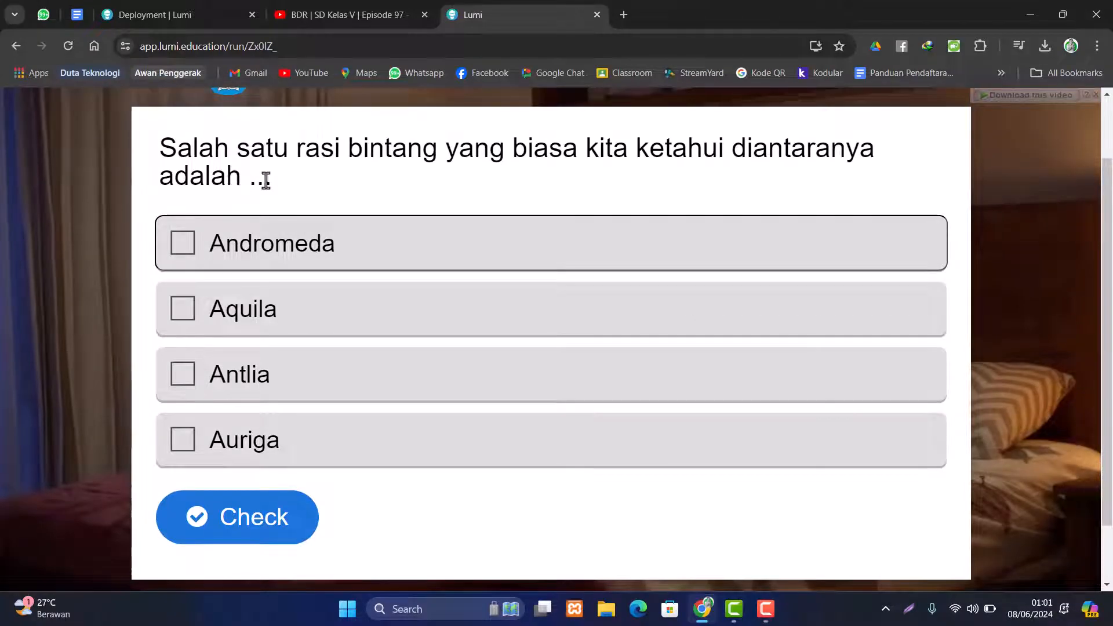
left_click(182, 243)
left_click(182, 307)
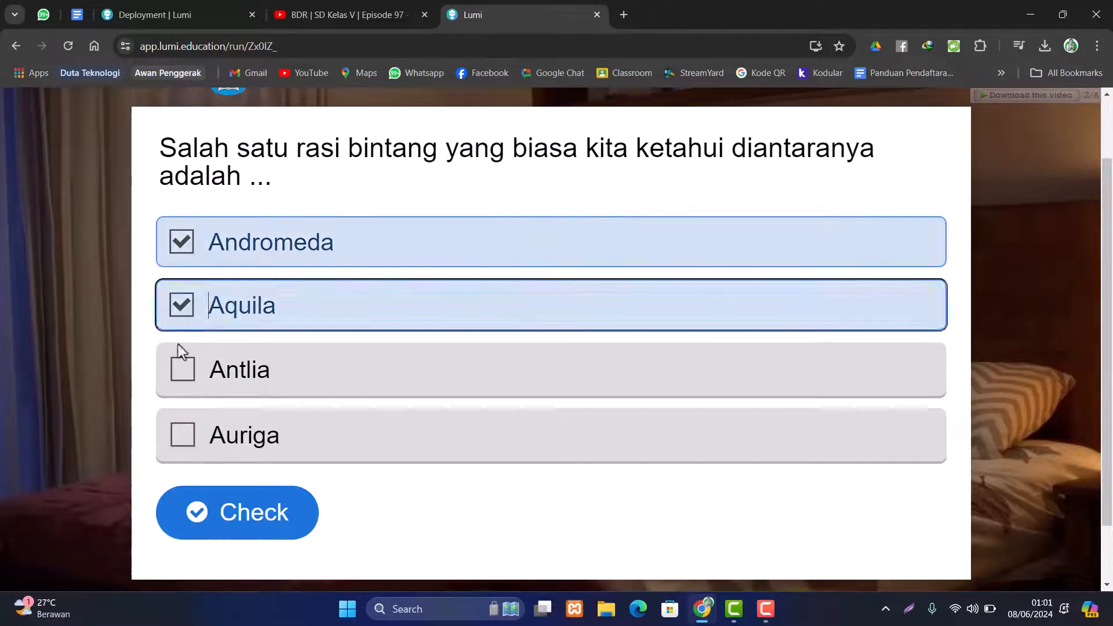
left_click(181, 367)
left_click(185, 439)
left_click(228, 522)
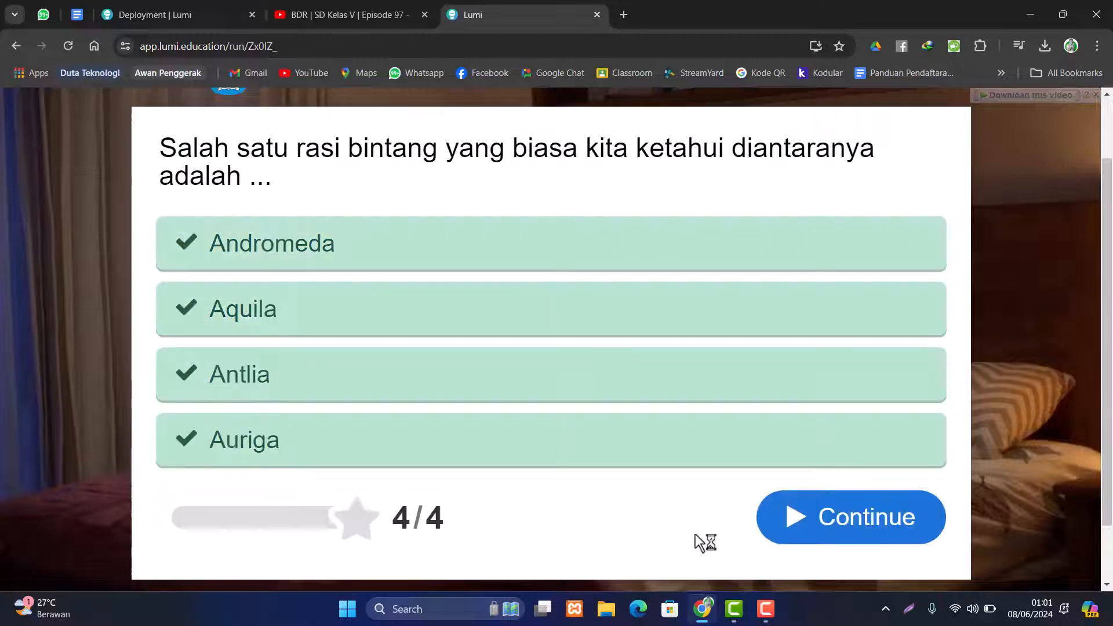
left_click(808, 542)
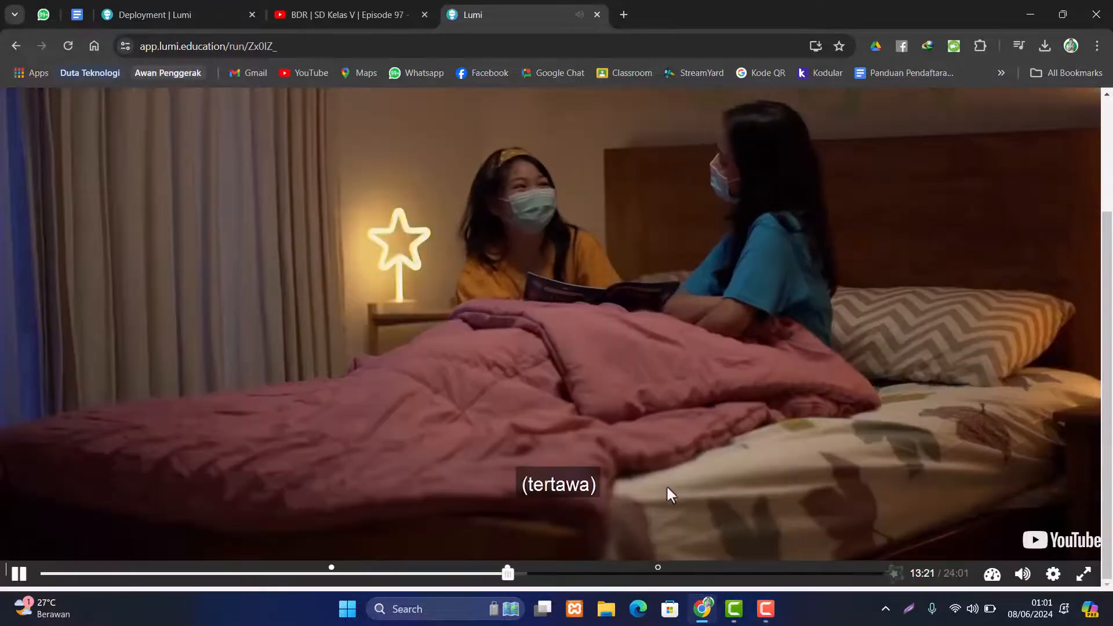
left_click(659, 574)
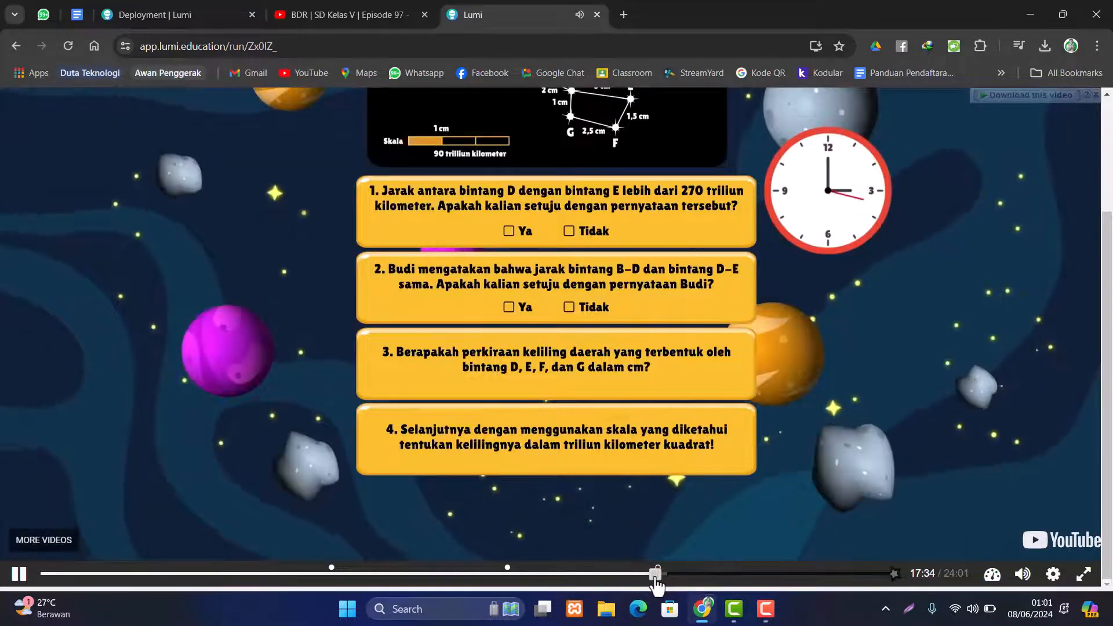